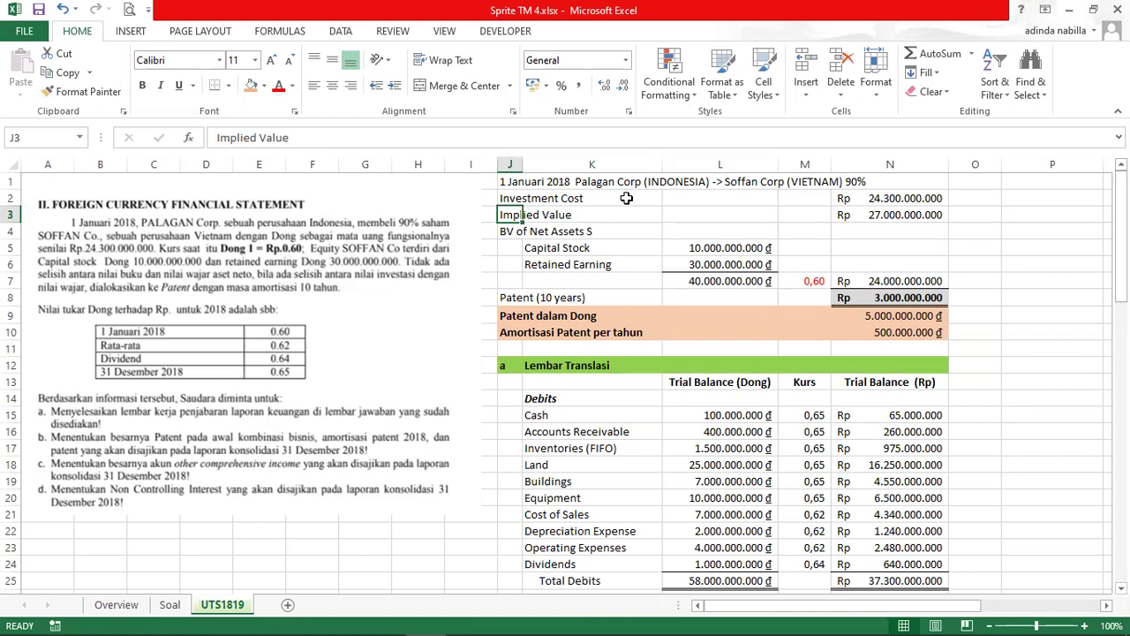
Step: Review the investment cost, implied value, 0,60 exchange rate, net asset book value and patent formulas in the acquisition calculation
left_click(625, 196)
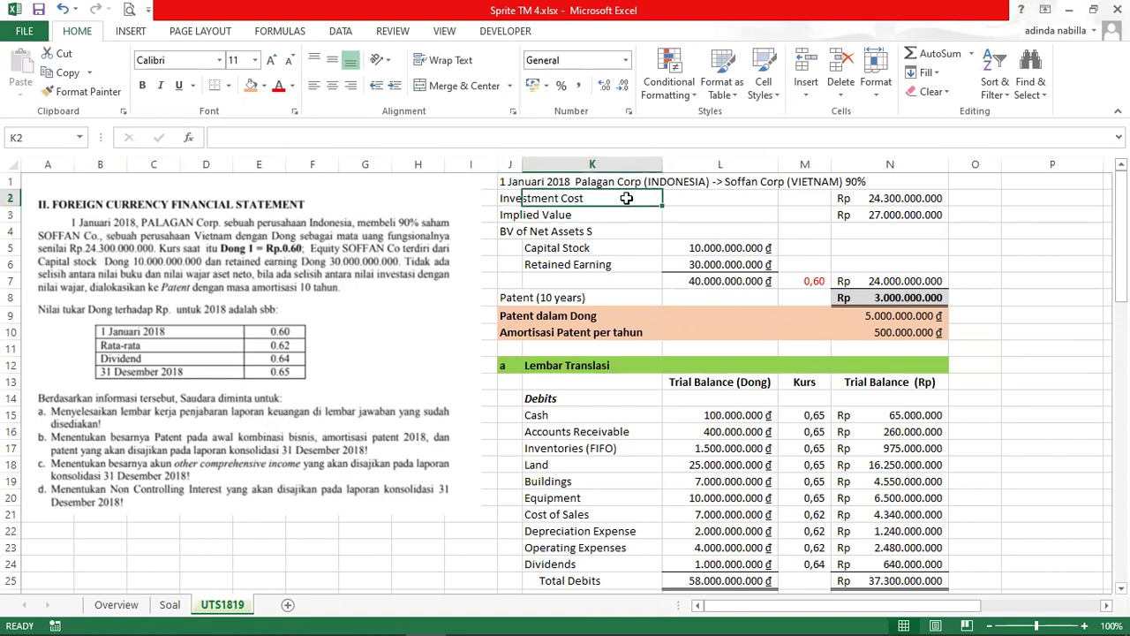
left_click(865, 198)
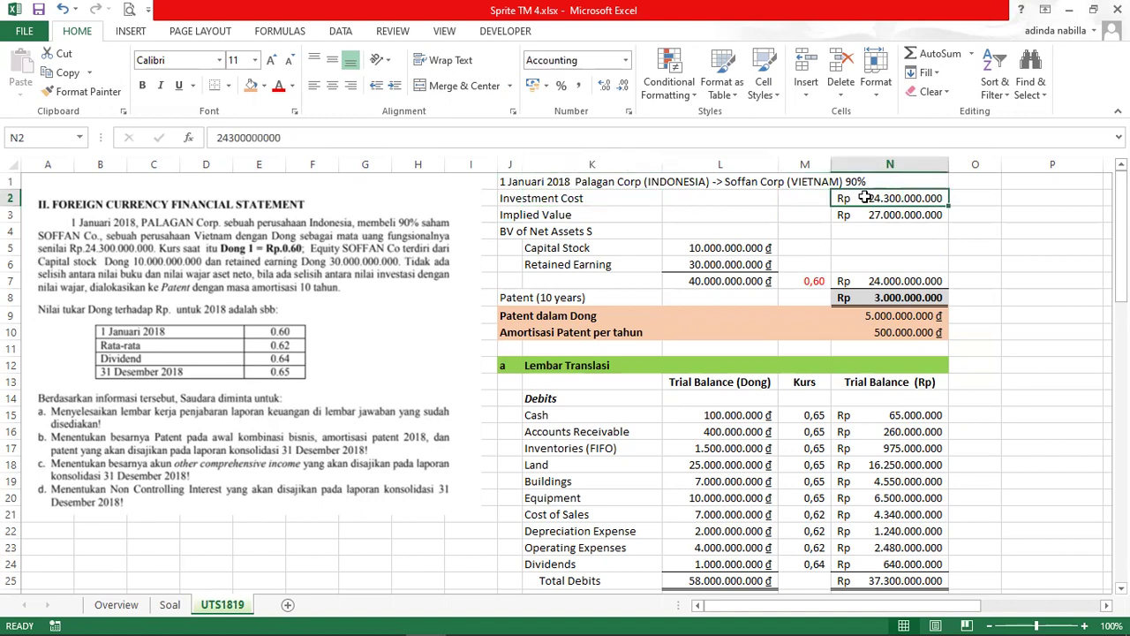
left_click(512, 215)
left_click(924, 216)
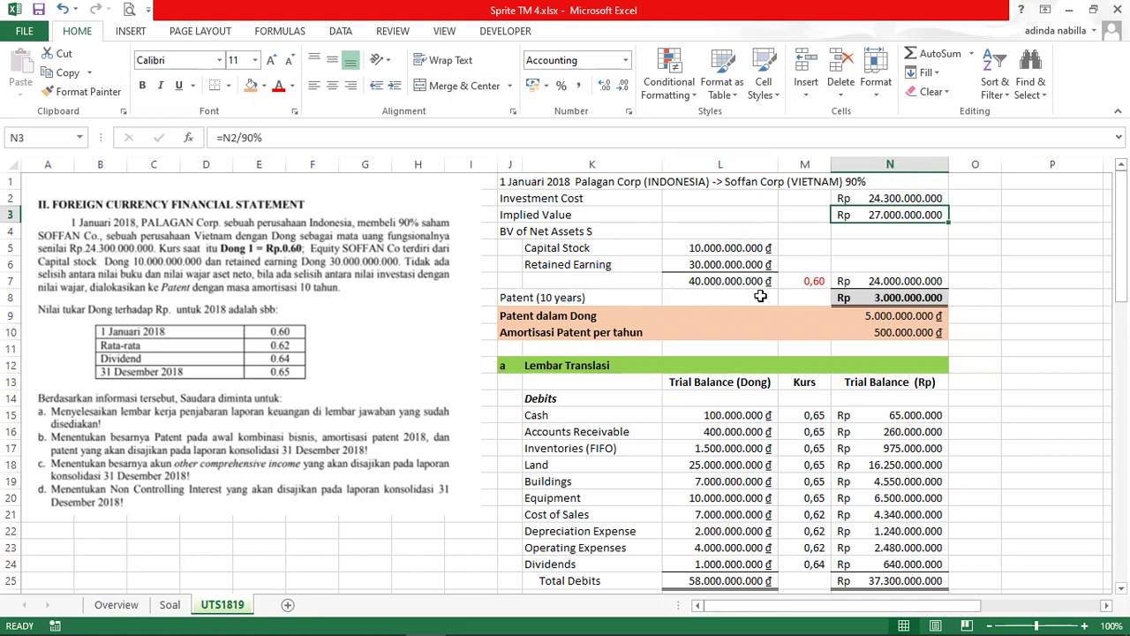
left_click(810, 280)
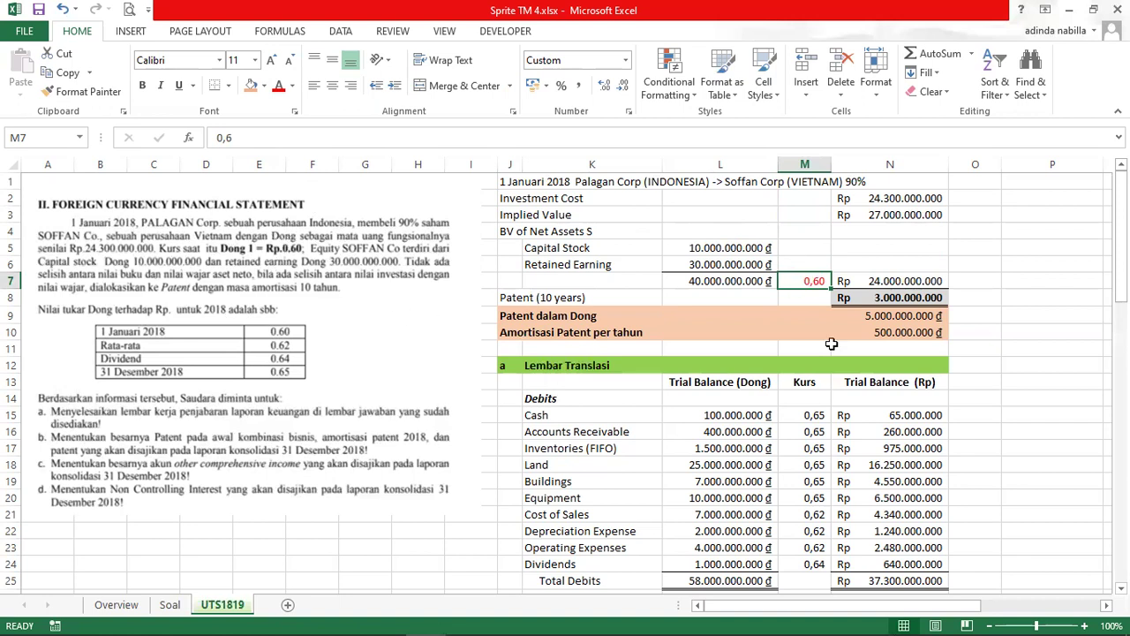
left_click(899, 283)
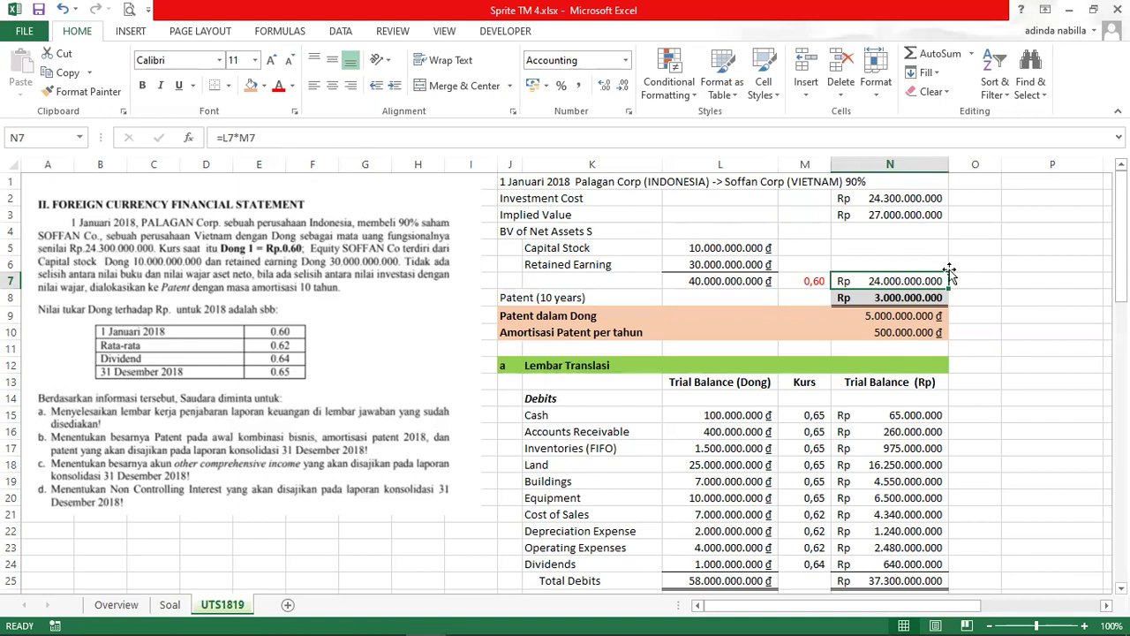
left_click(899, 301)
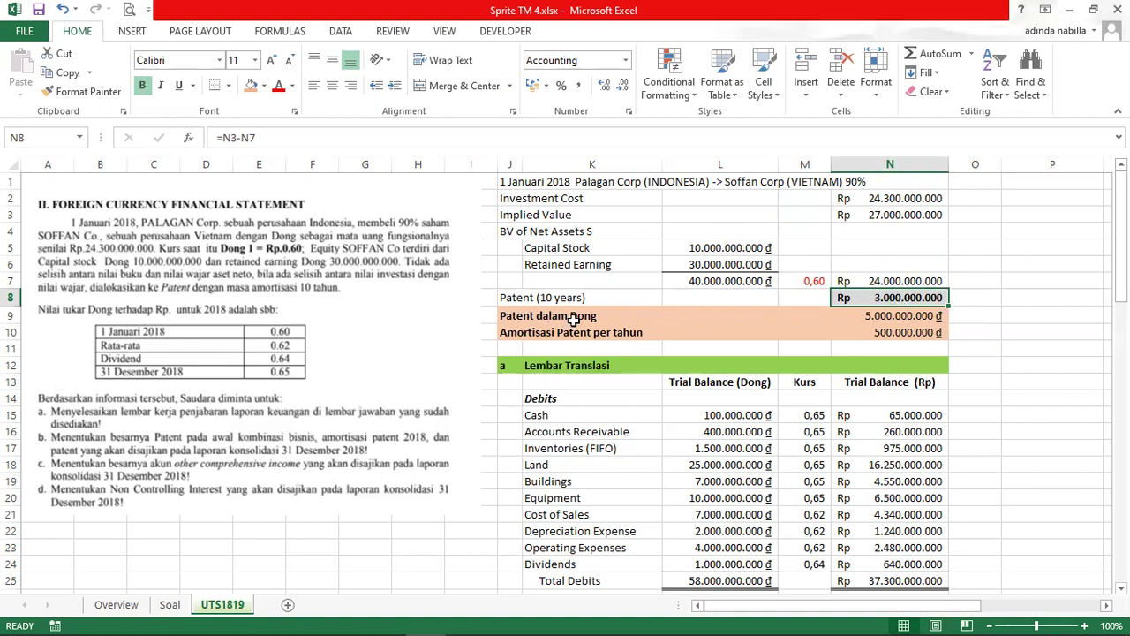
Step: Inspect the formulas for the patent in Dong and its annual amortization, without changing them
left_click(874, 318)
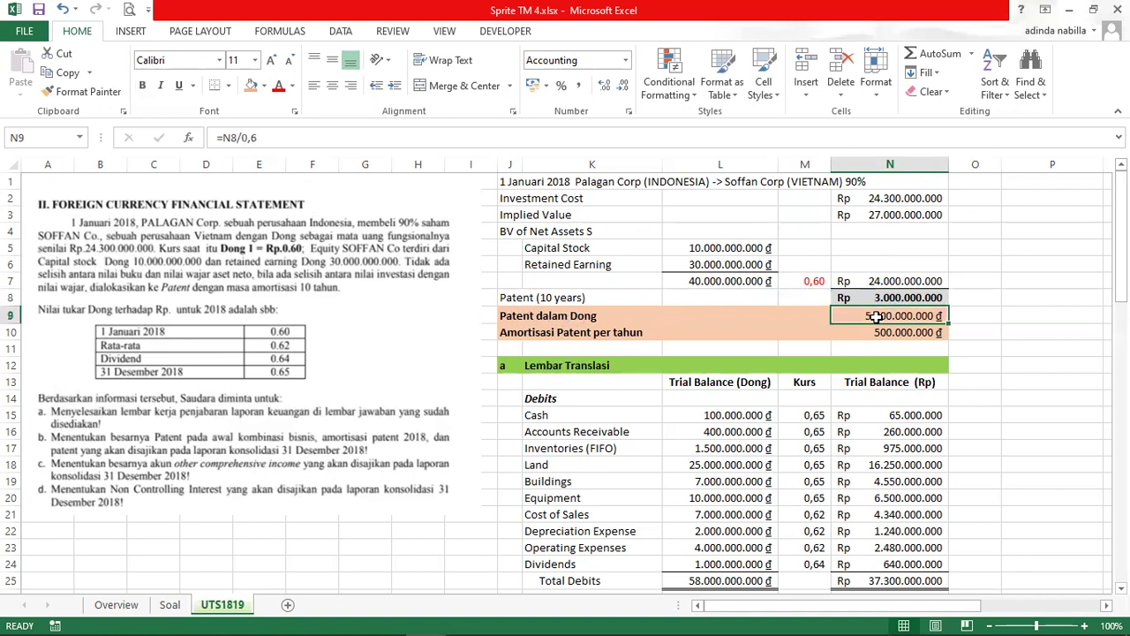
left_click(878, 292)
left_click(881, 315)
key("Down")
left_click(539, 139)
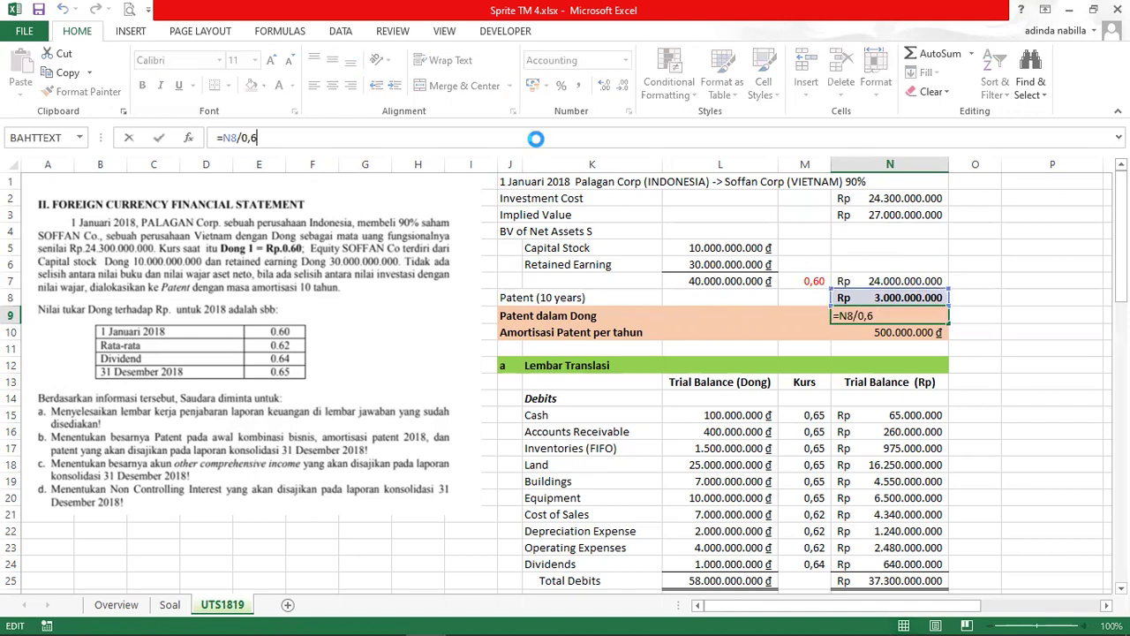
key("Escape")
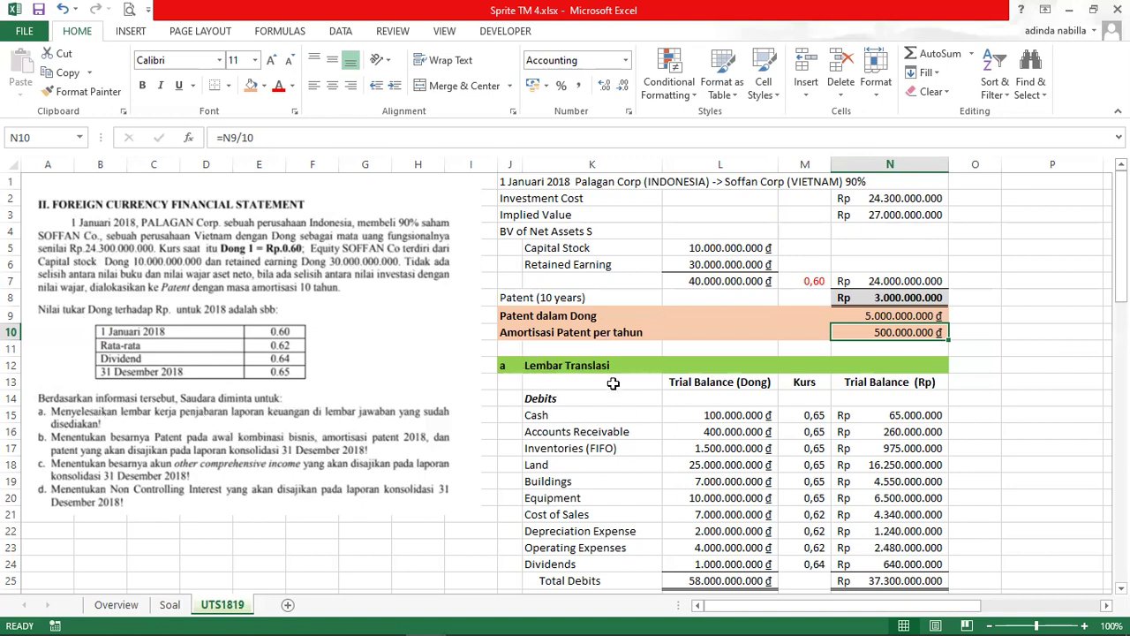
Step: Fill the Cash through Equipment rows of the translation worksheet, K15:N20, with light orange
left_click_drag(1120, 221, 1120, 274)
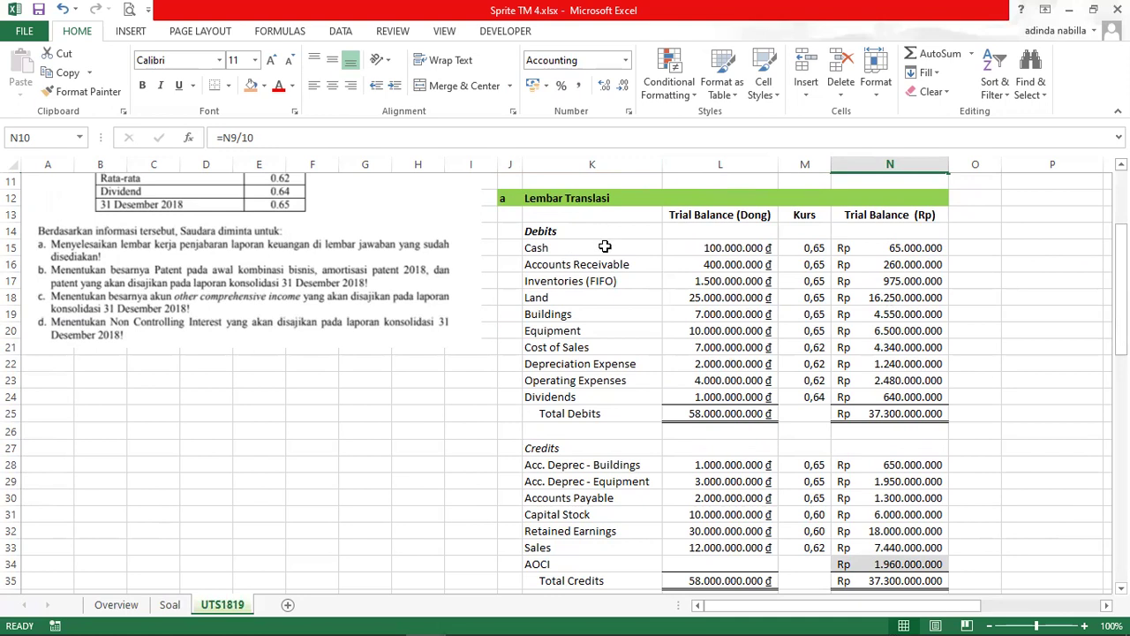
left_click_drag(605, 246, 839, 334)
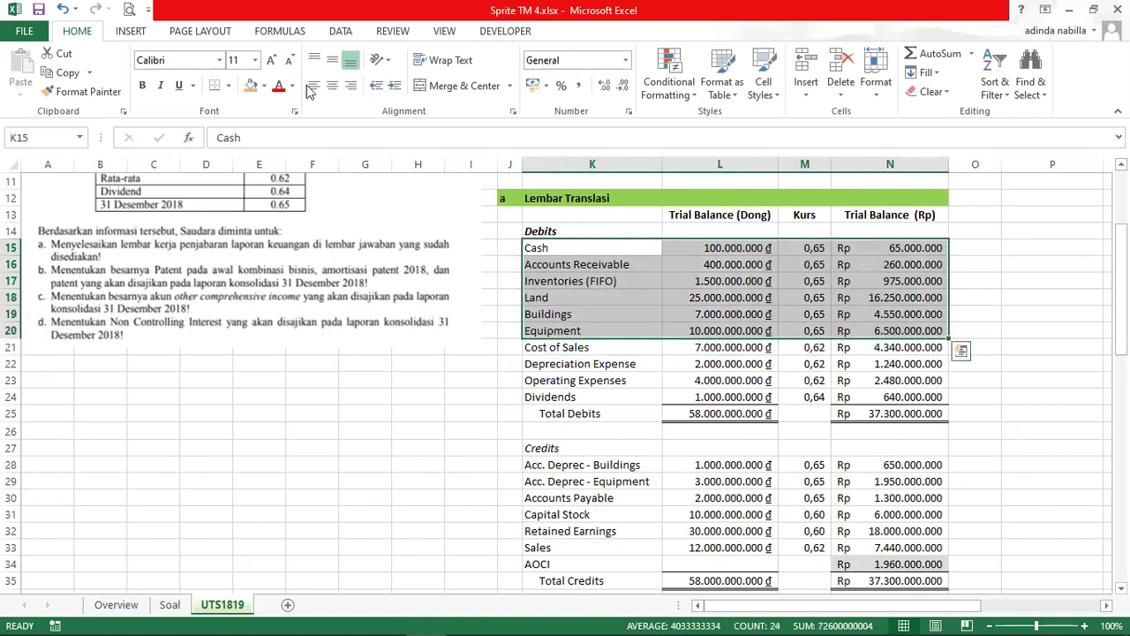
left_click(252, 85)
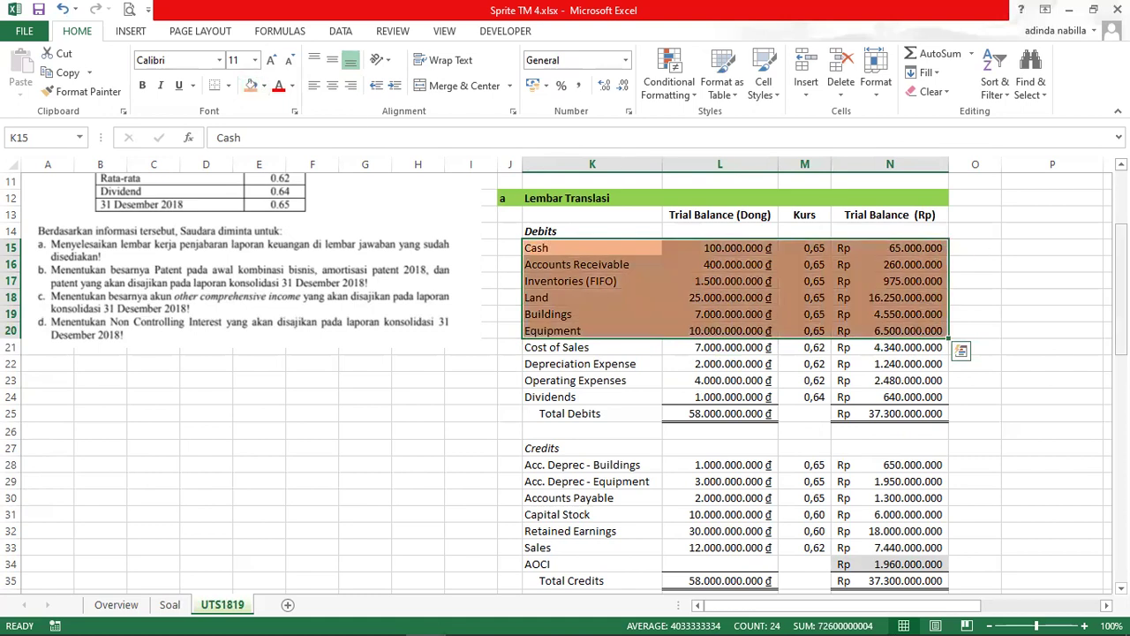
Step: Fill the Cost of Sales, Depreciation Expense and Operating Expenses rows, K21:N23, with light gold
scroll(253, 291, "up", 2)
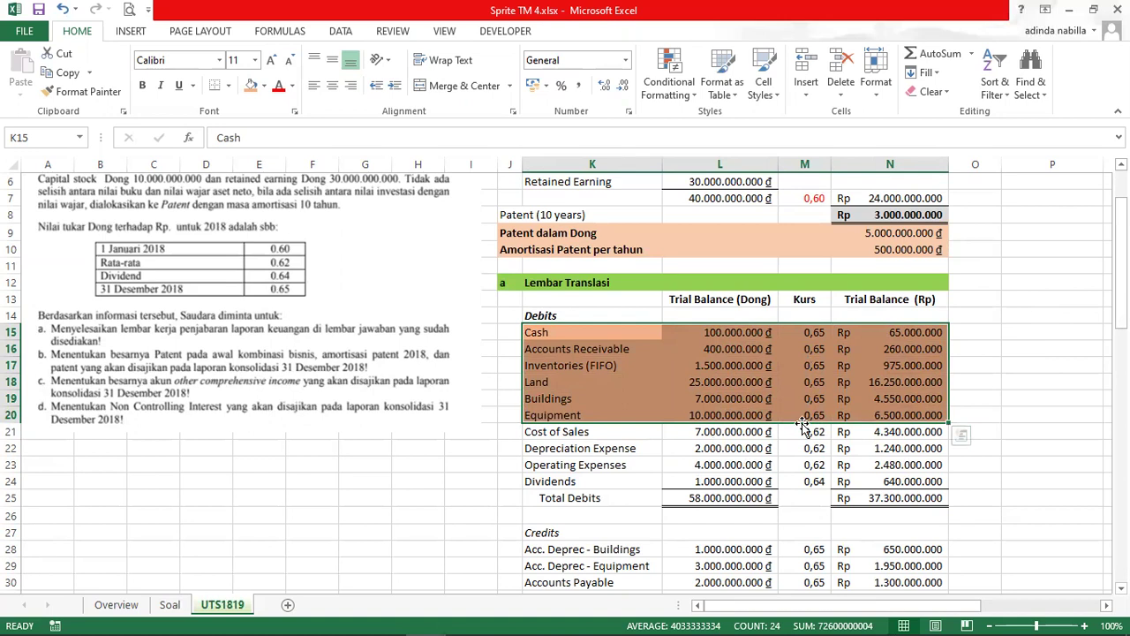
left_click_drag(576, 427, 836, 470)
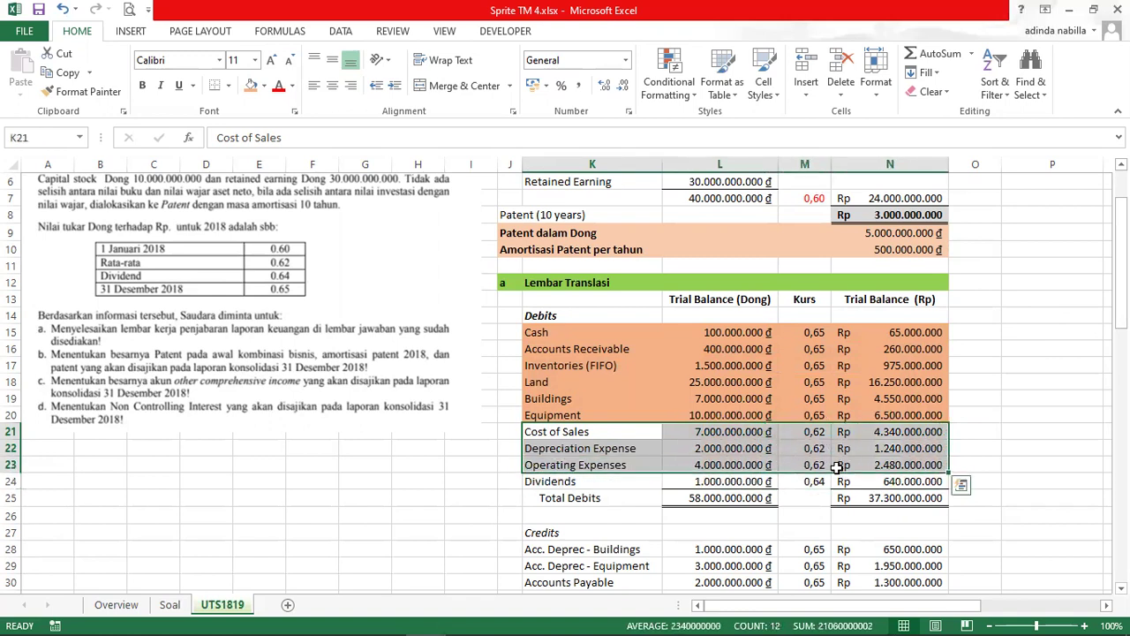
left_click(263, 86)
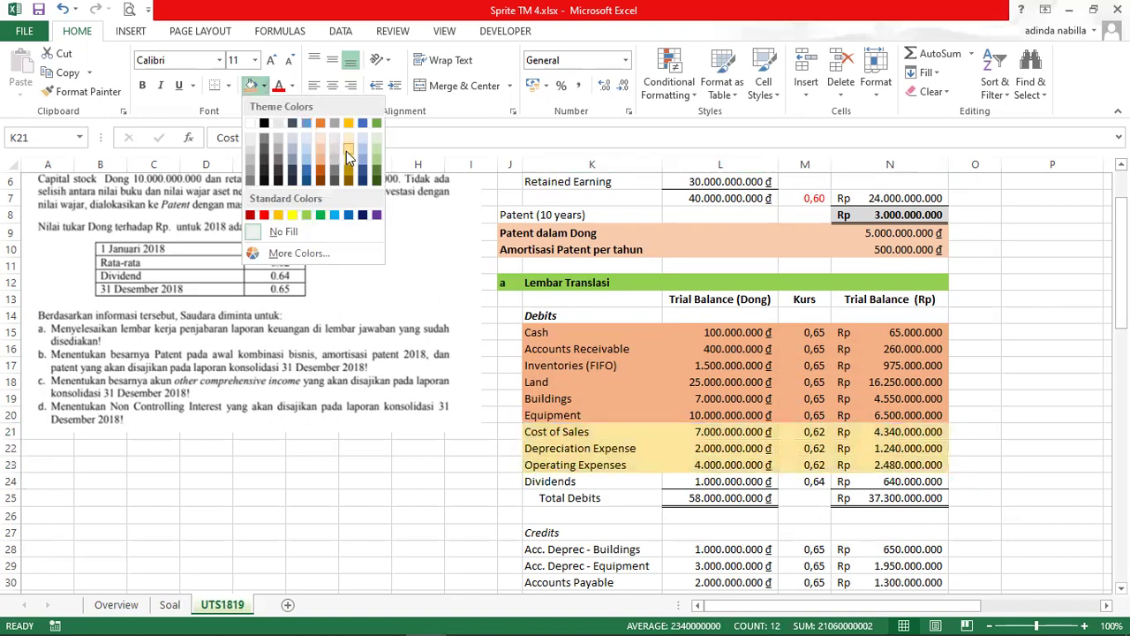
left_click(346, 151)
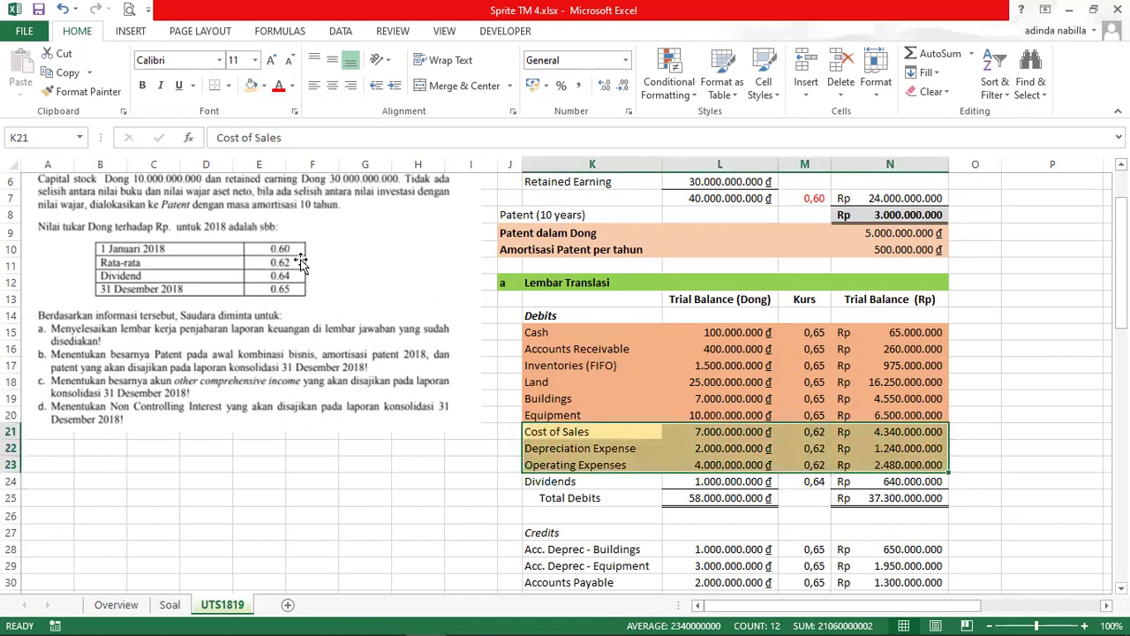
Step: Fill the Dividends row, K24:N24, with light green
left_click_drag(590, 481, 918, 484)
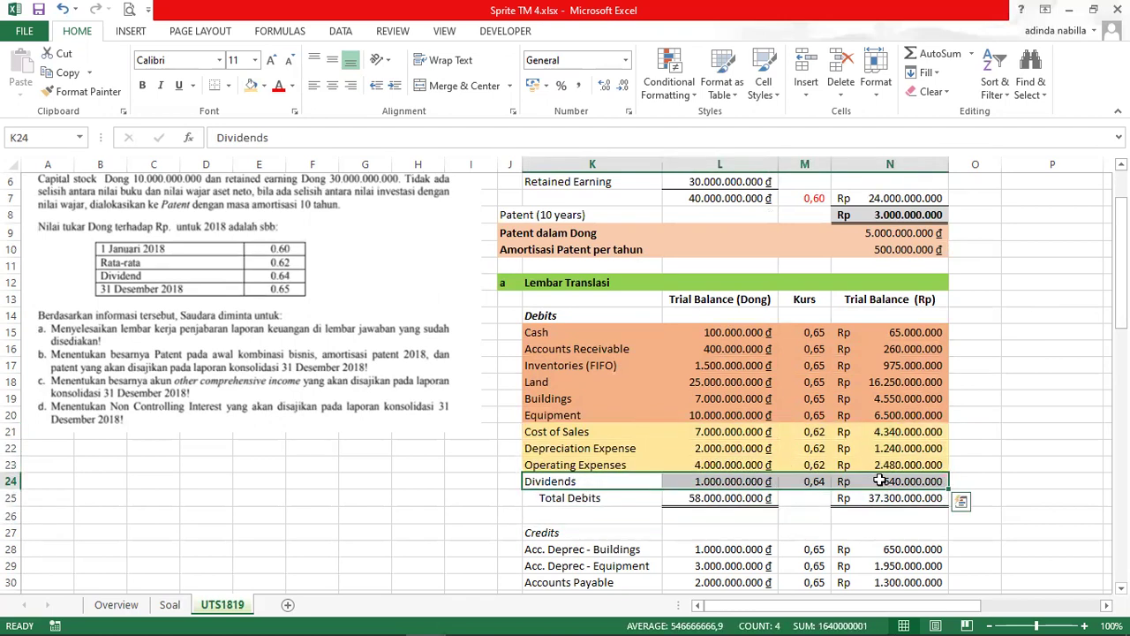
left_click(265, 88)
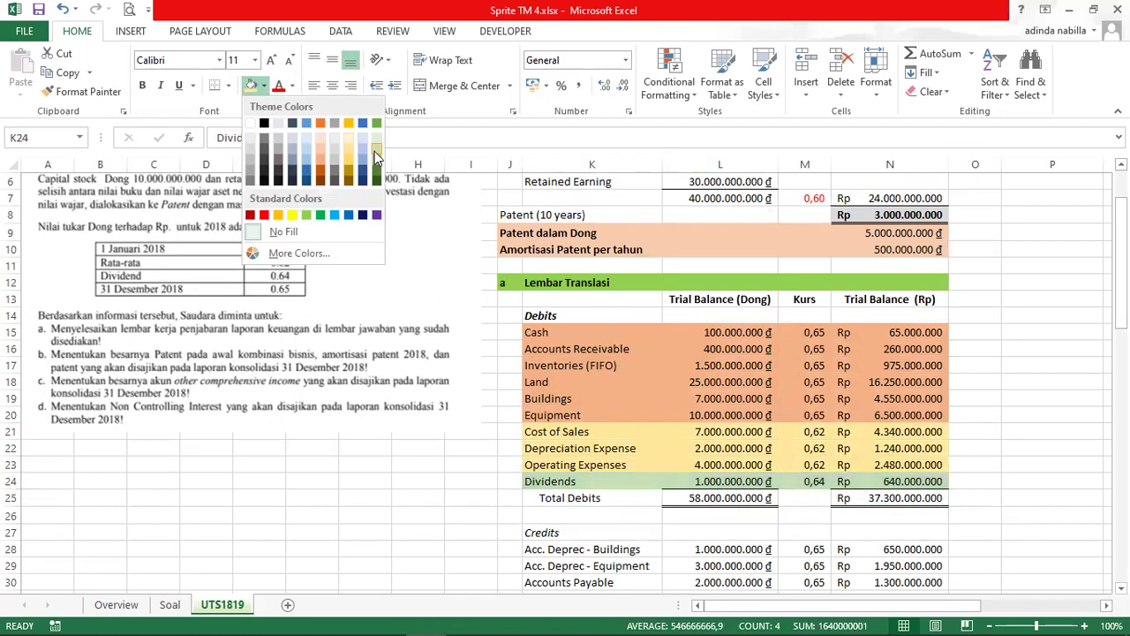
left_click(374, 151)
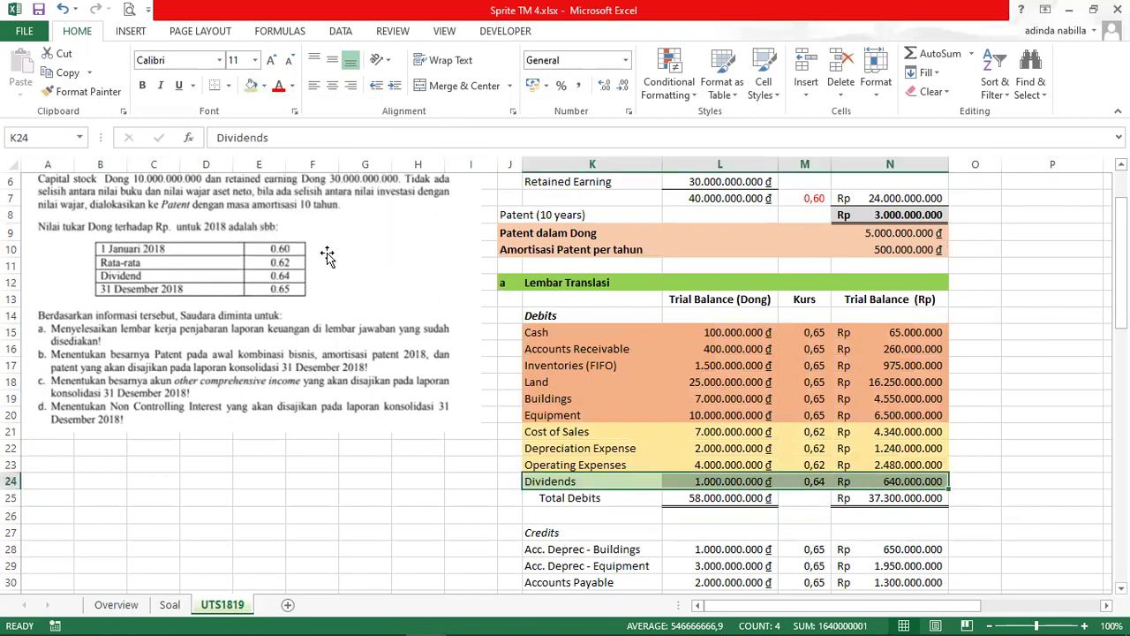
Step: Check the Dividends exchange rate and the Cash row's Dong amount, rate and rupiah translation formula
left_click(818, 483)
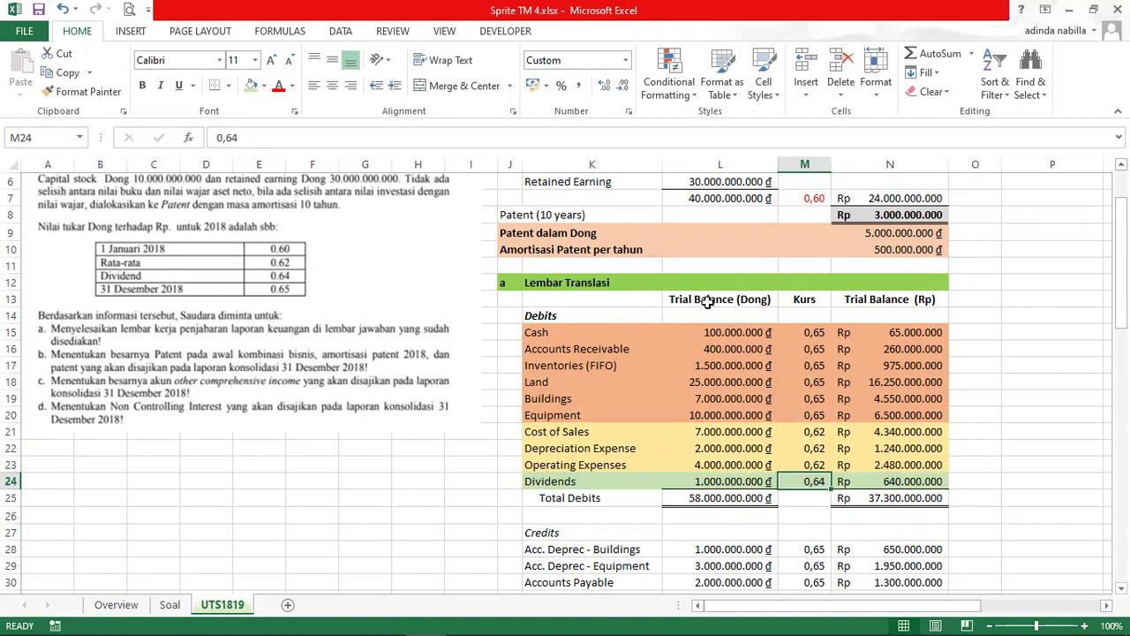
left_click(720, 331)
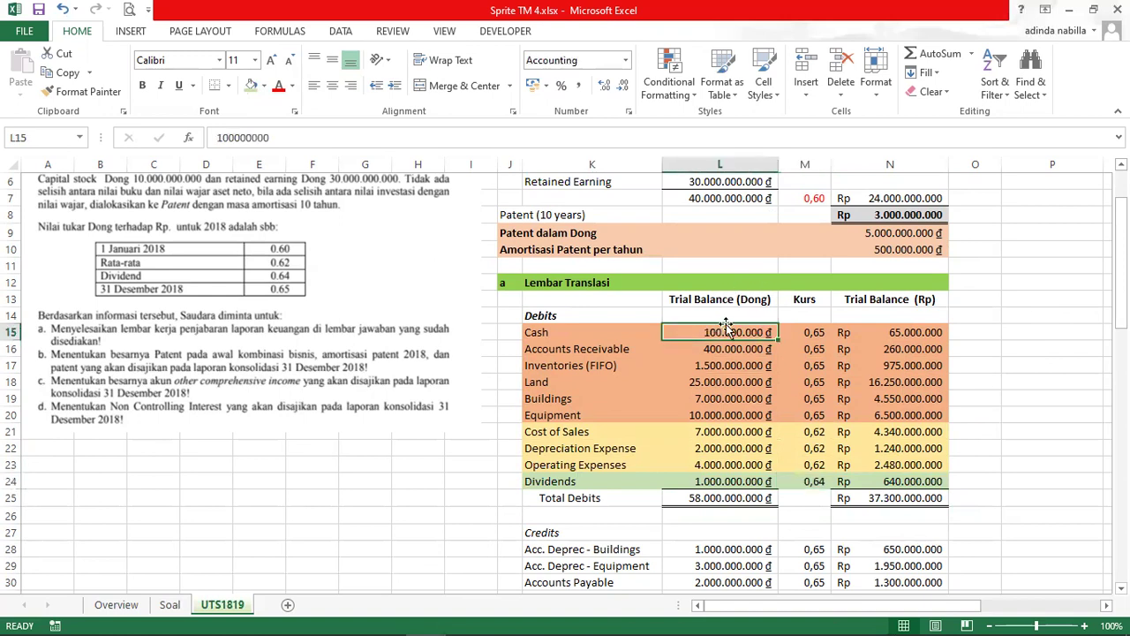
left_click(820, 327)
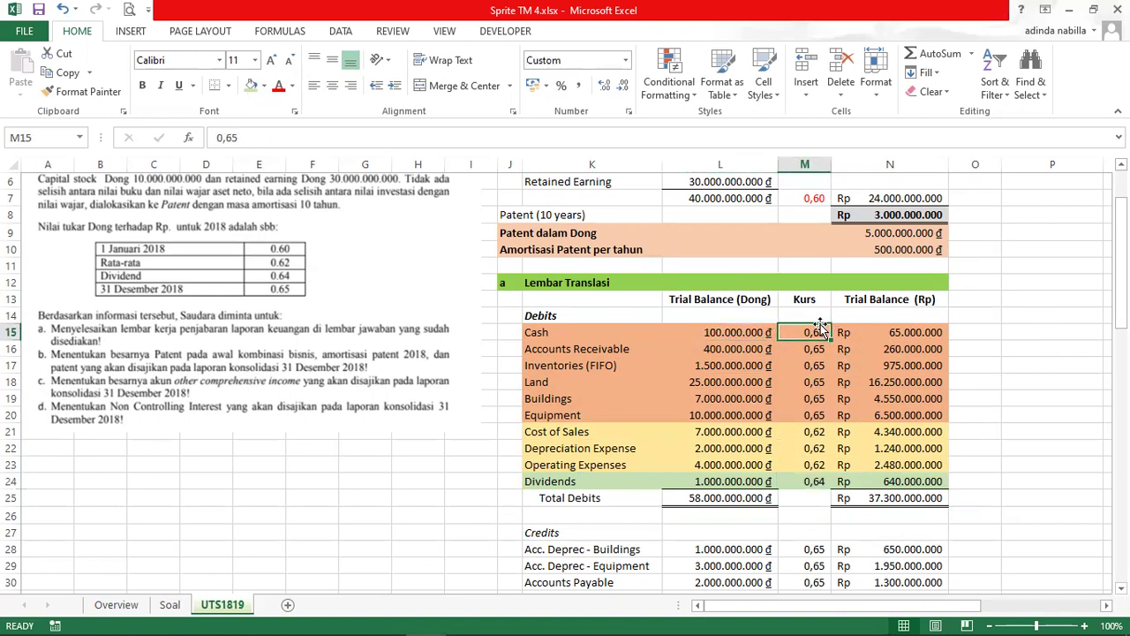
left_click(905, 332)
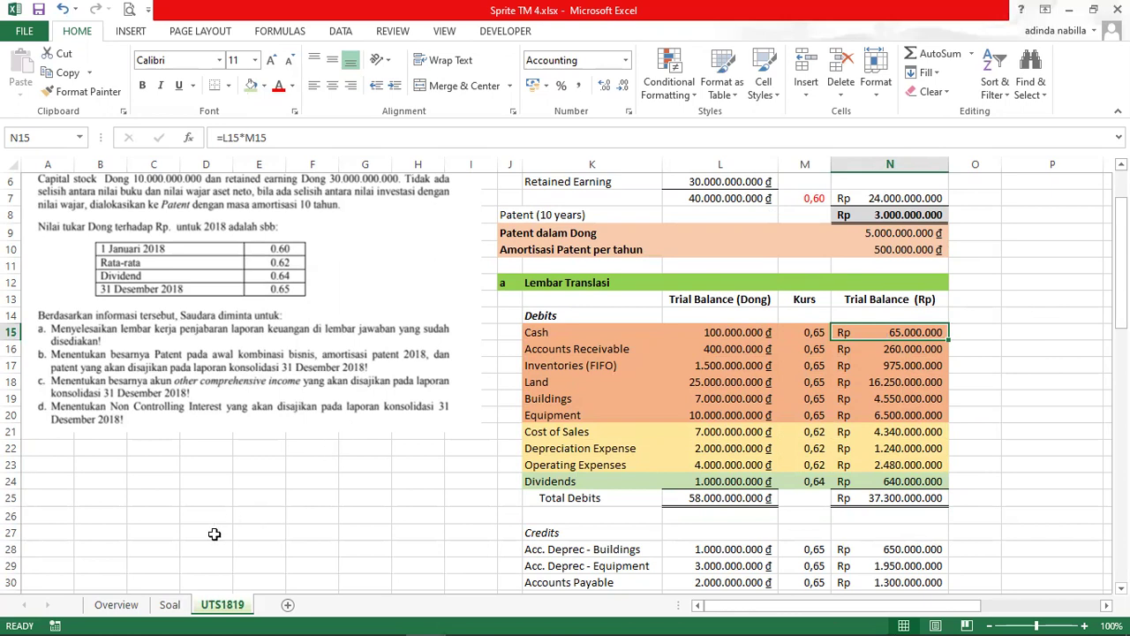
Step: Compare the two Inventories (FIFO) rows in the Soal sheet's trial balance and return to the UTS1819 sheet
left_click(166, 606)
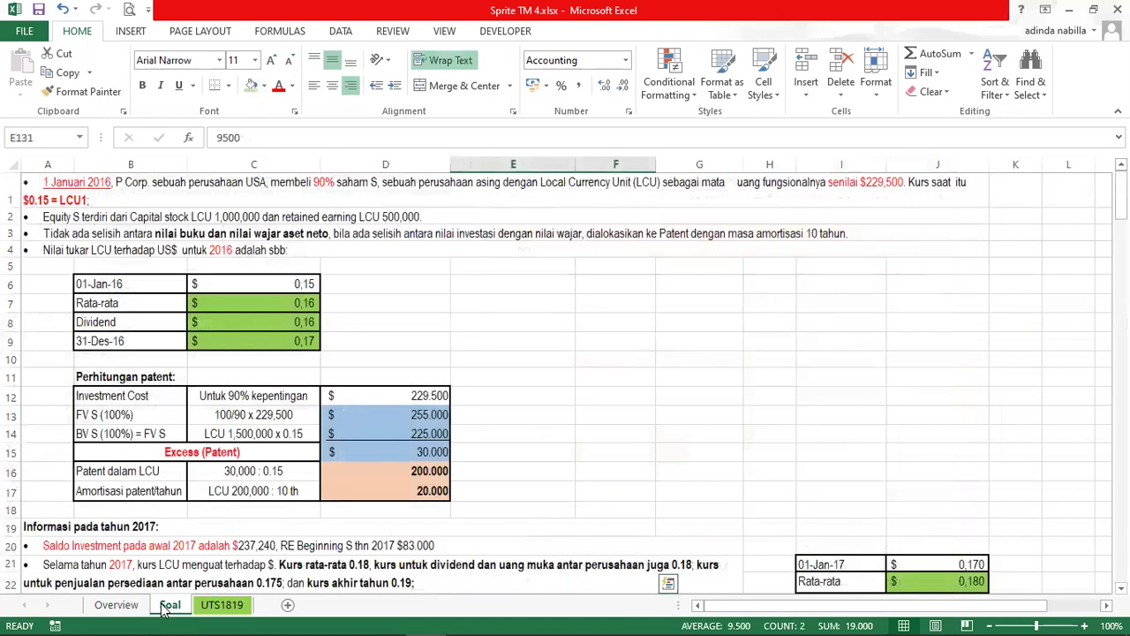
scroll(400, 274, "down", 11)
scroll(399, 274, "up", 2)
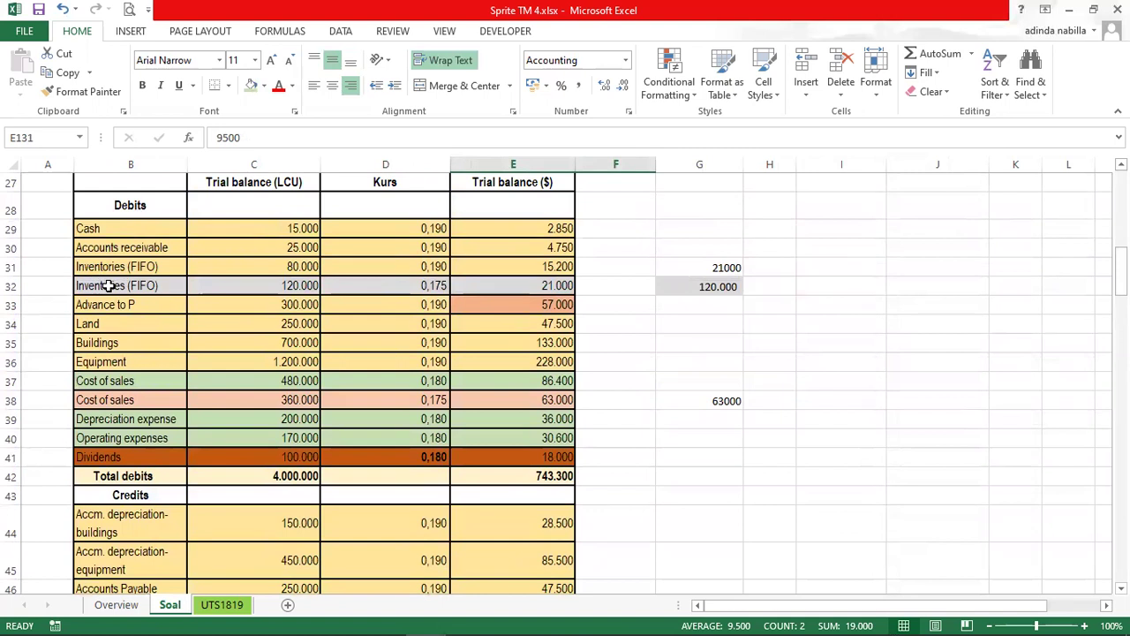
left_click(144, 269)
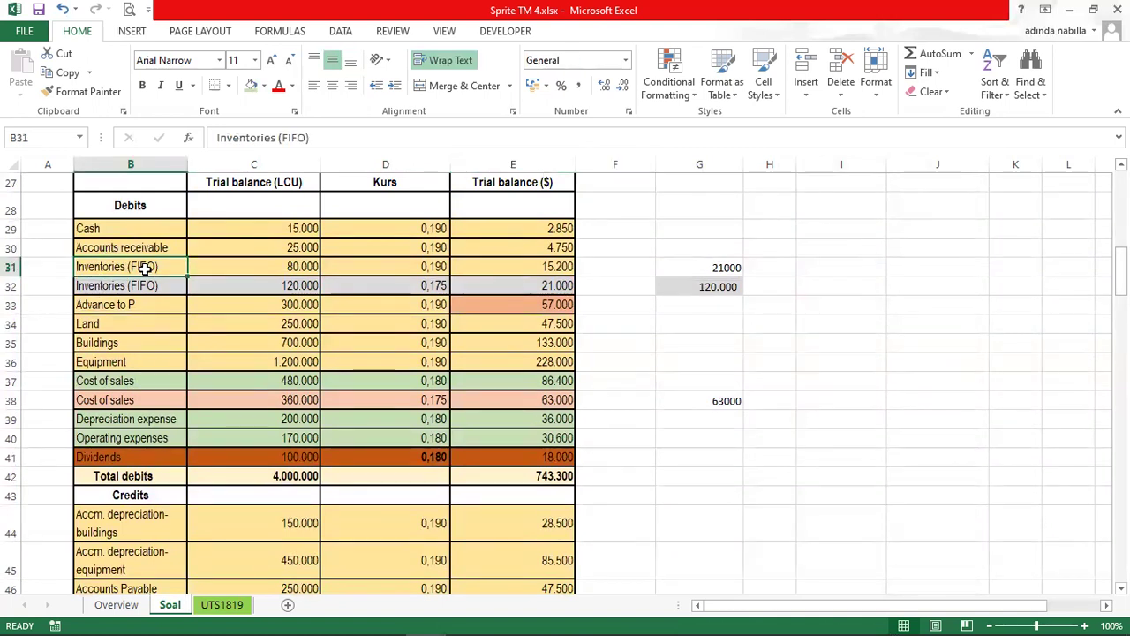
left_click(153, 285)
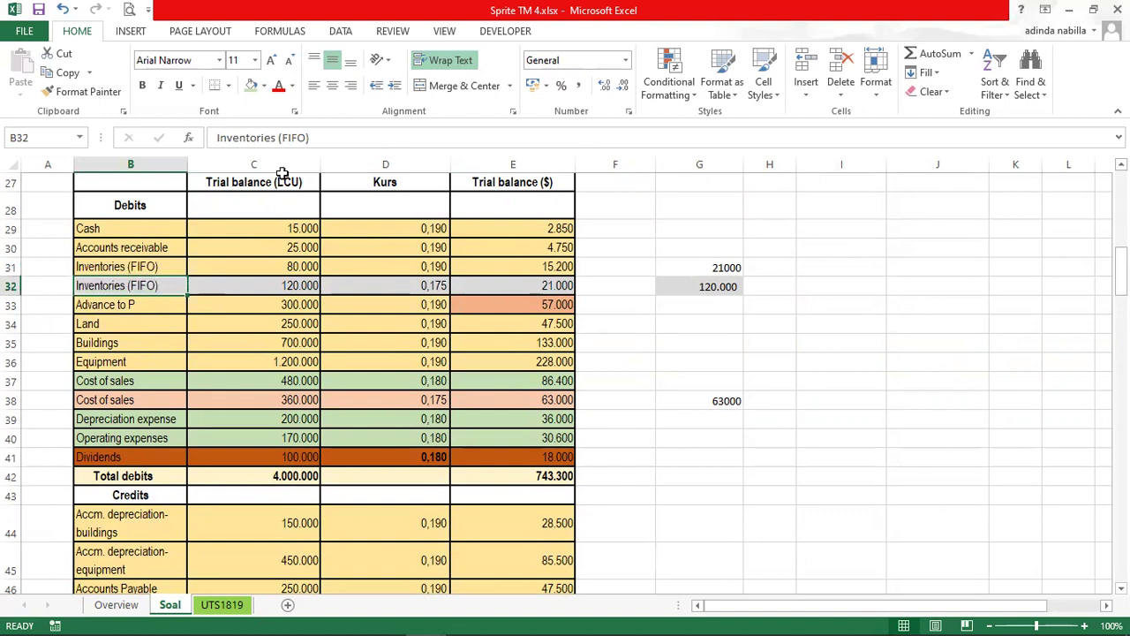
left_click(226, 605)
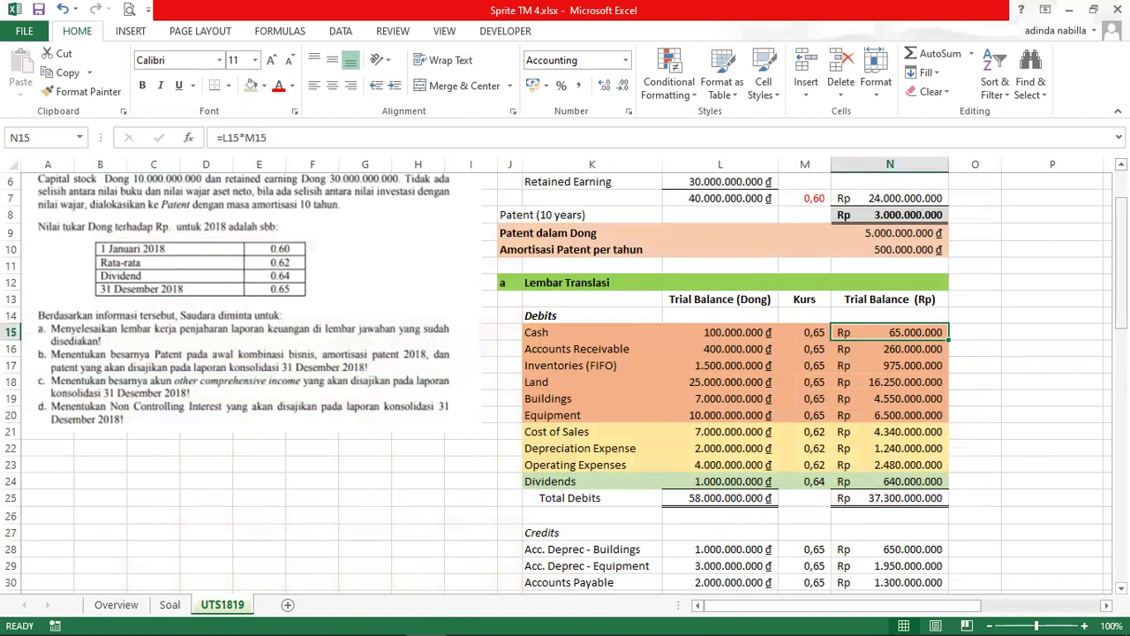
Step: Fill the two accumulated depreciation rows and the Accounts Payable row under Credits, K28:N30, with light orange
scroll(732, 332, "down", 1)
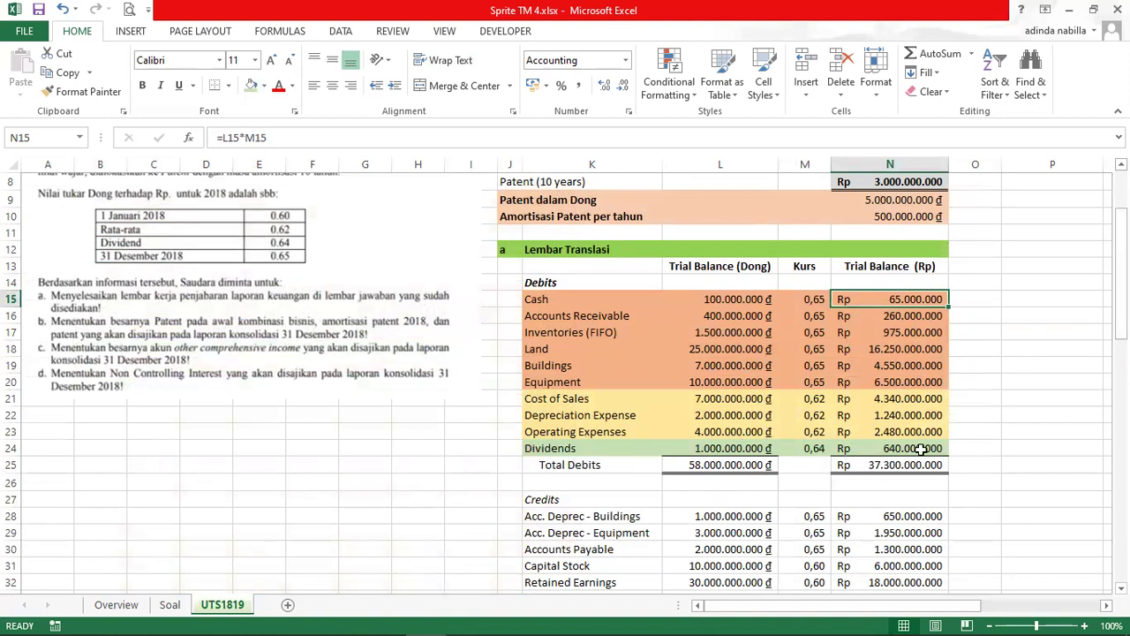
left_click_drag(1120, 274, 1120, 310)
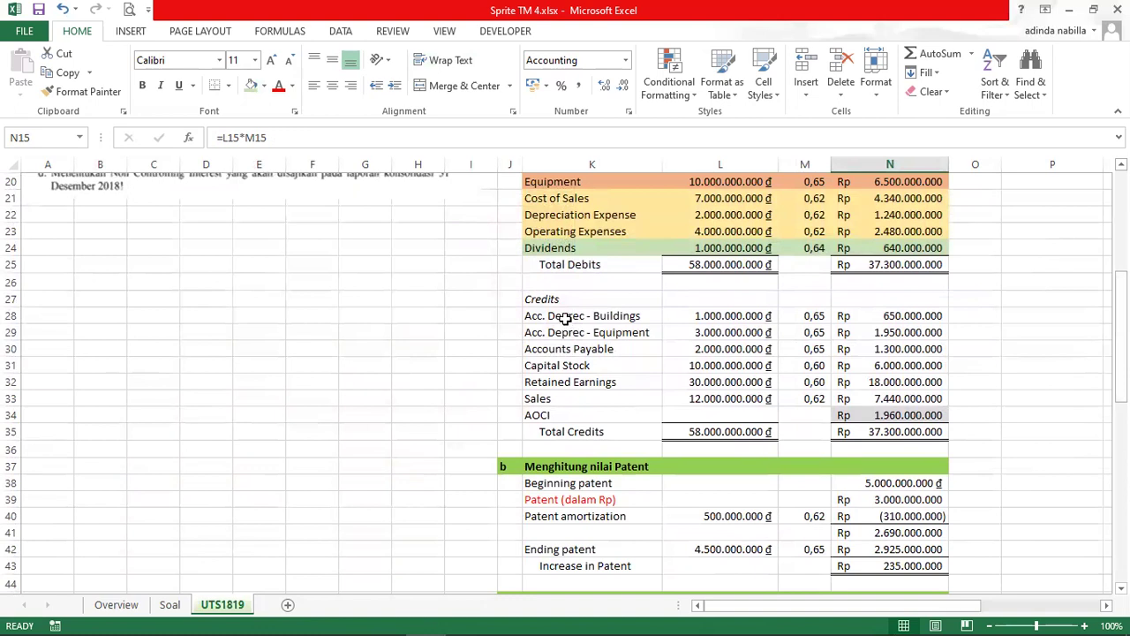
left_click_drag(565, 319, 918, 352)
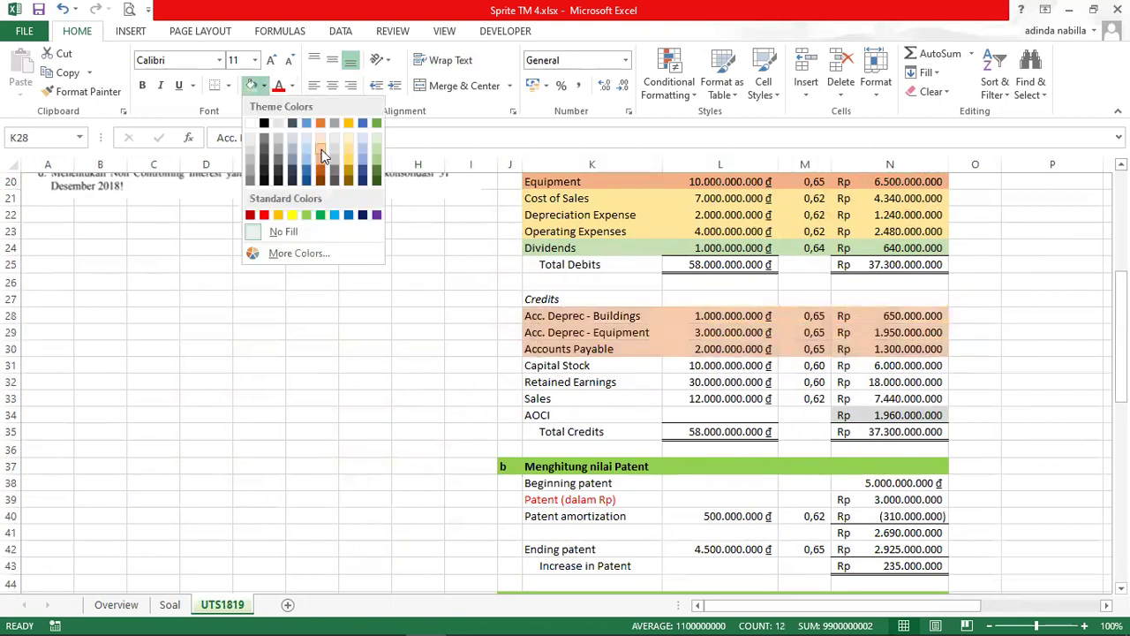
left_click(321, 149)
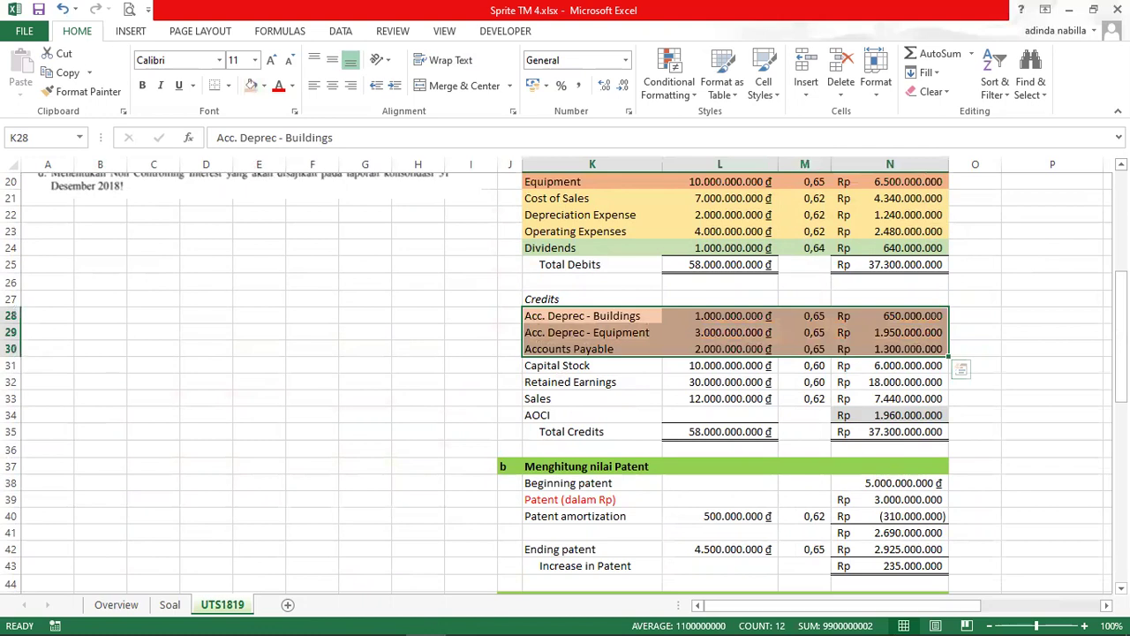
Step: Move the problem-text picture down the sheet so it sits beside the Credits and patent calculation rows
left_click_drag(1121, 329, 1122, 323)
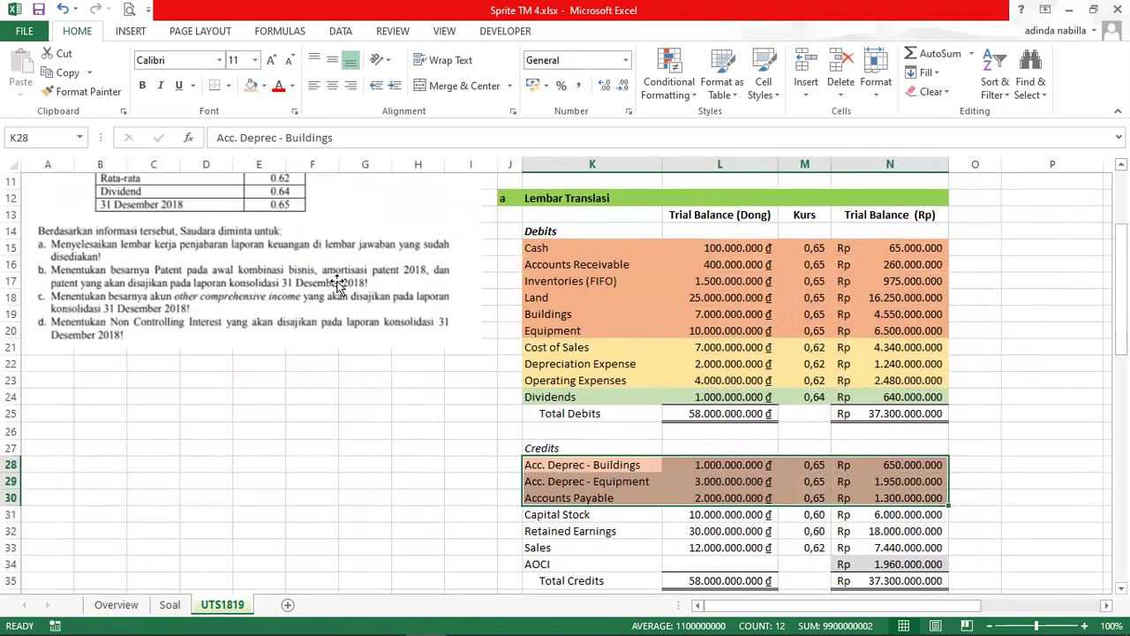
left_click(344, 535)
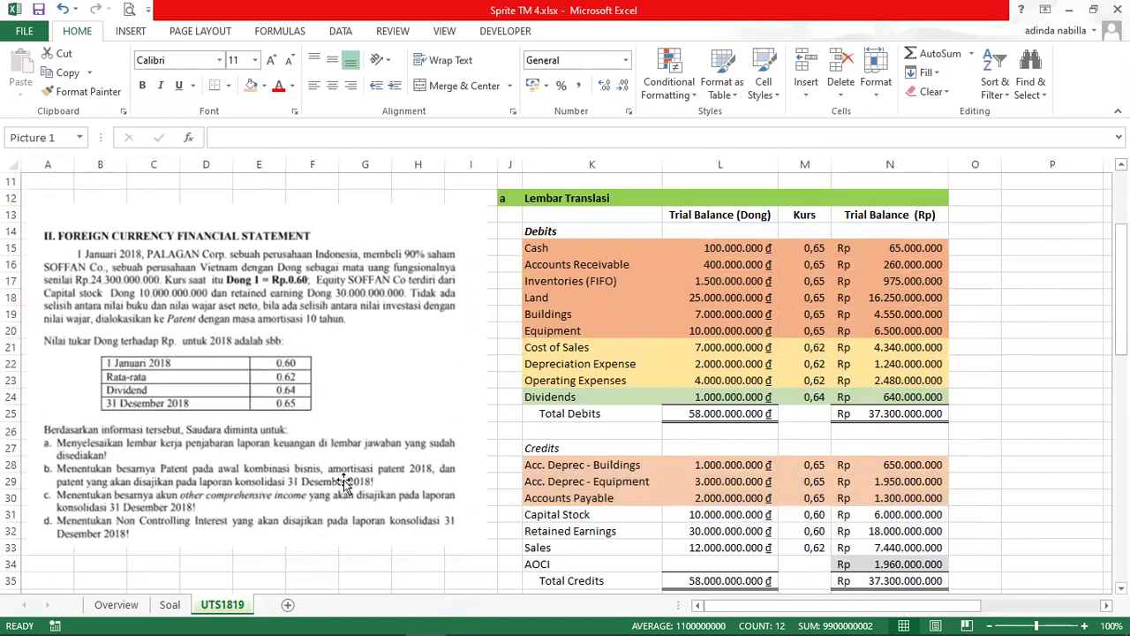
left_click_drag(340, 410, 328, 561)
scroll(609, 372, "down", 3)
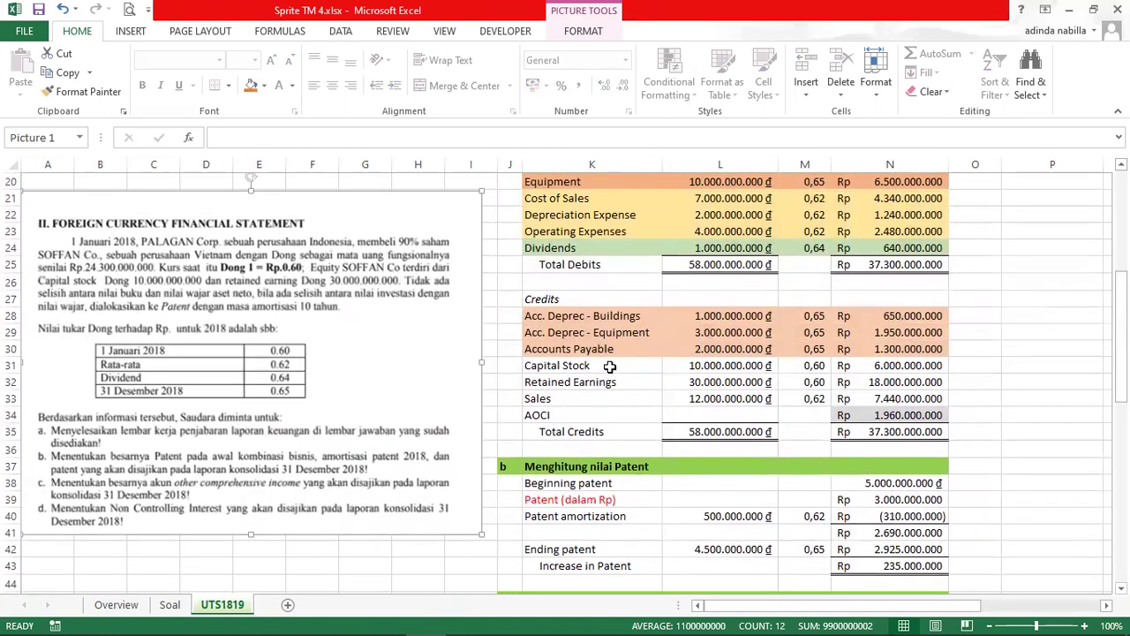
Step: Fill the Capital Stock and Retained Earnings rows under Credits, K31:N32, with light blue
left_click_drag(609, 366, 893, 380)
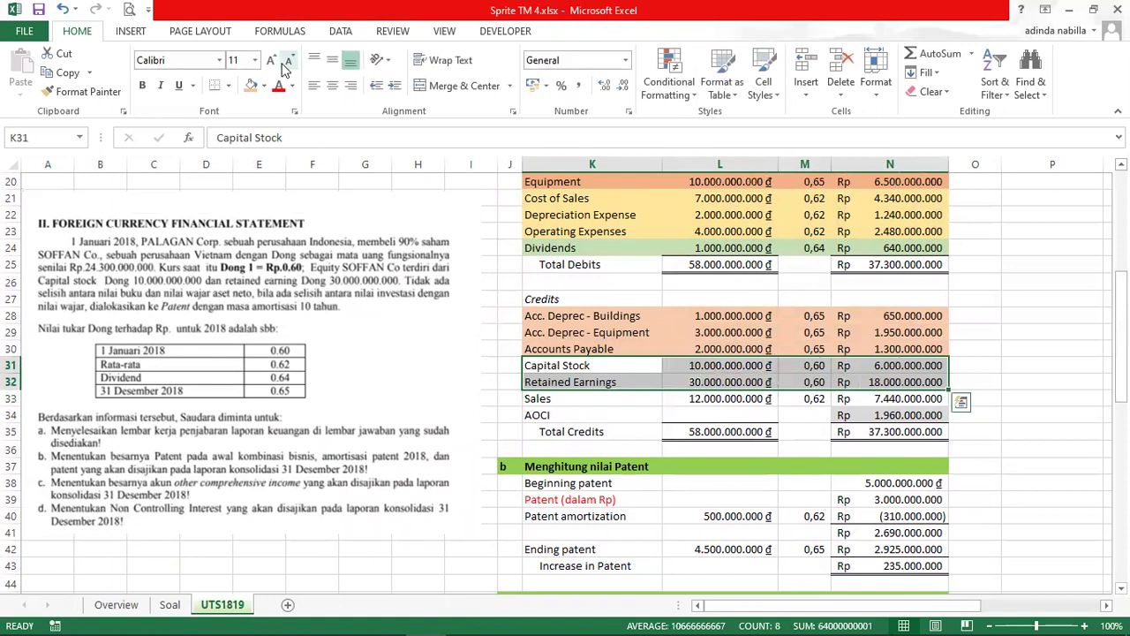
left_click(264, 85)
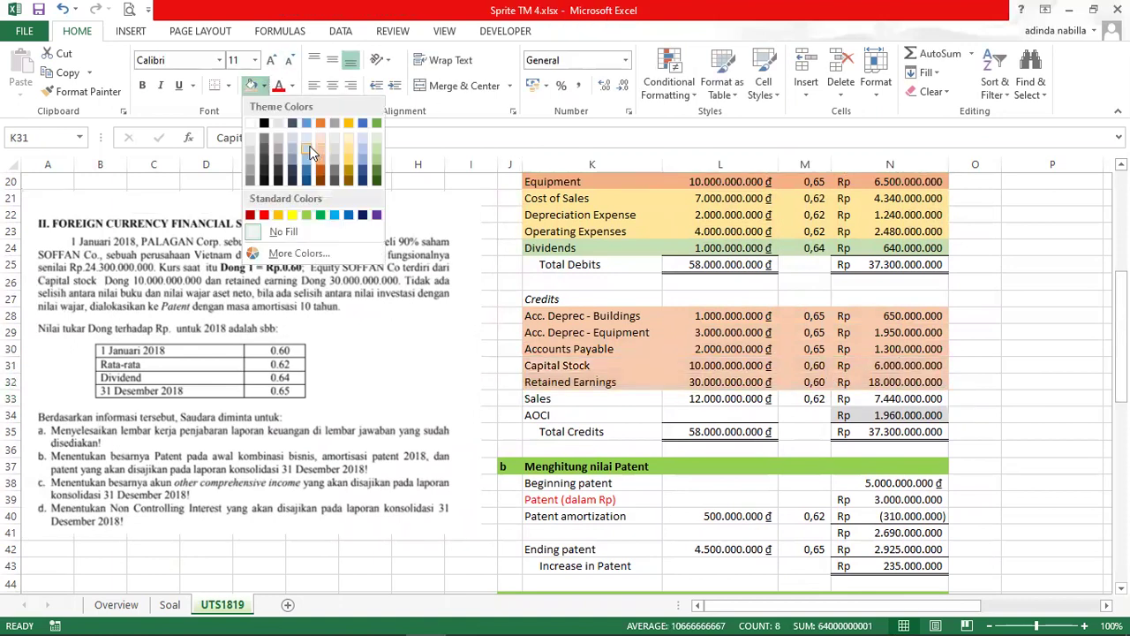
left_click(309, 152)
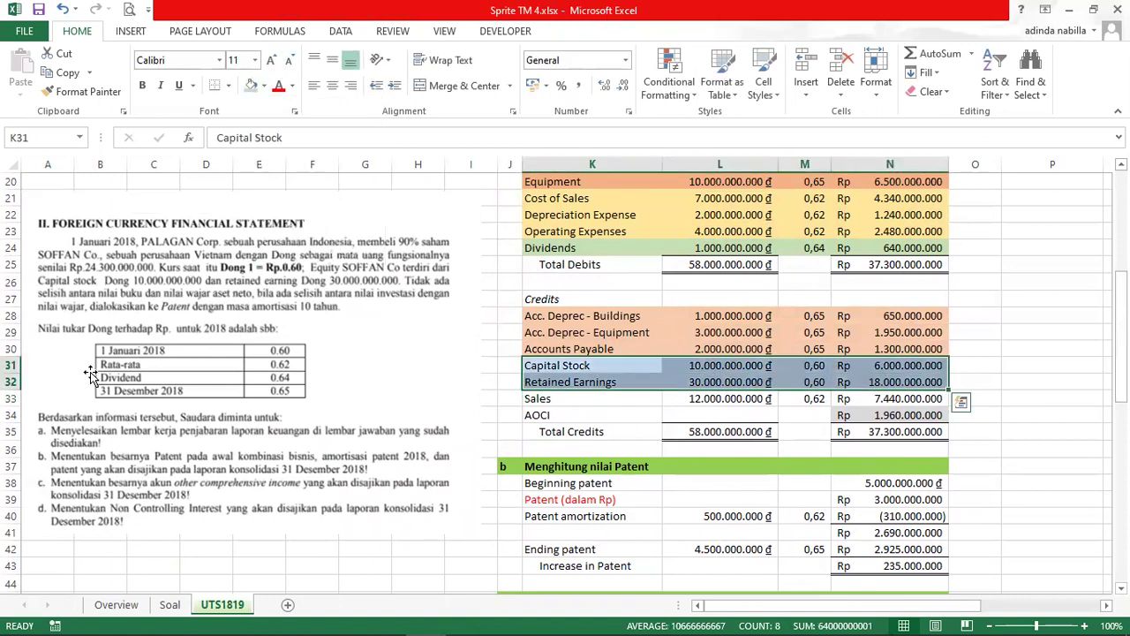
Step: Compare the Soal sheet's Capital stock and Retained earnings rows with the Retained Earnings rate in UTS1819, ending on the UTS1819 sheet
left_click(170, 606)
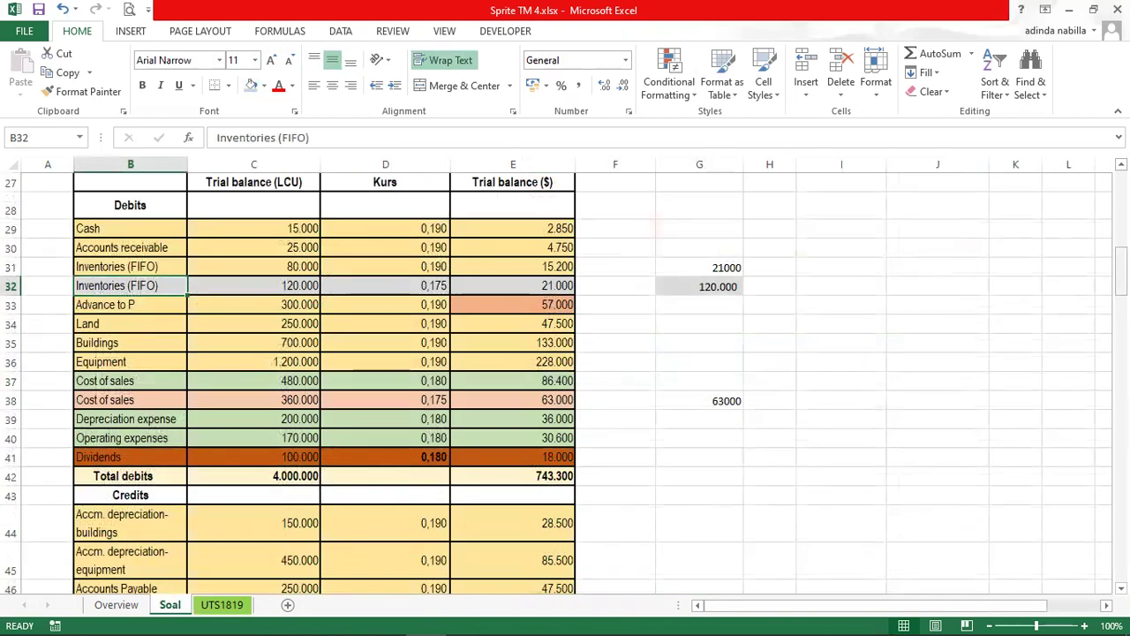
scroll(517, 462, "down", 3)
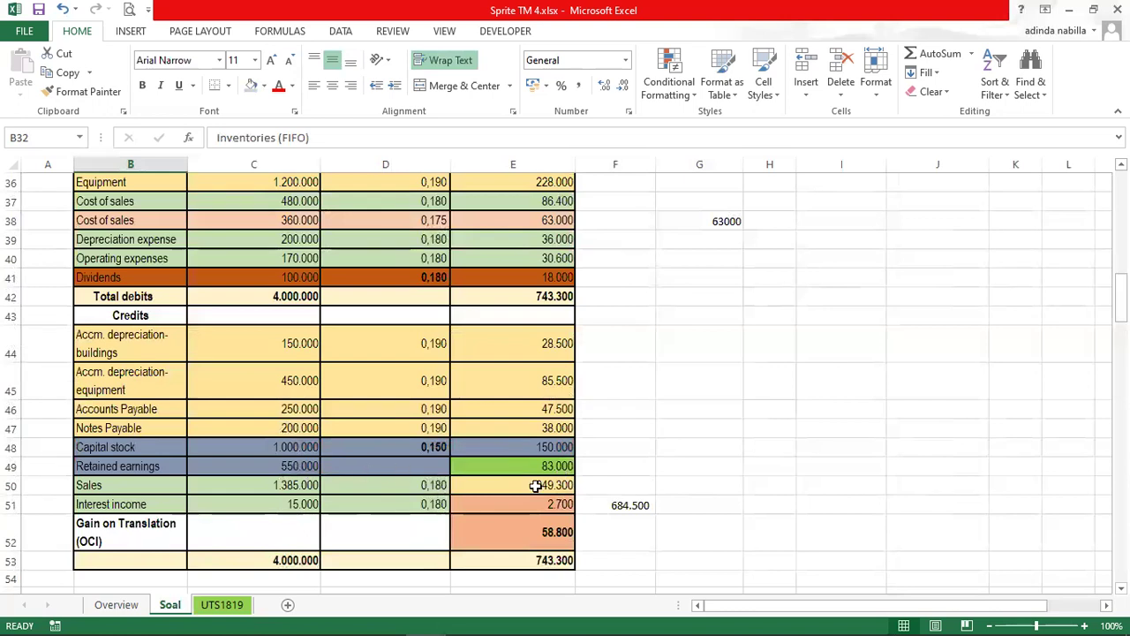
left_click(222, 605)
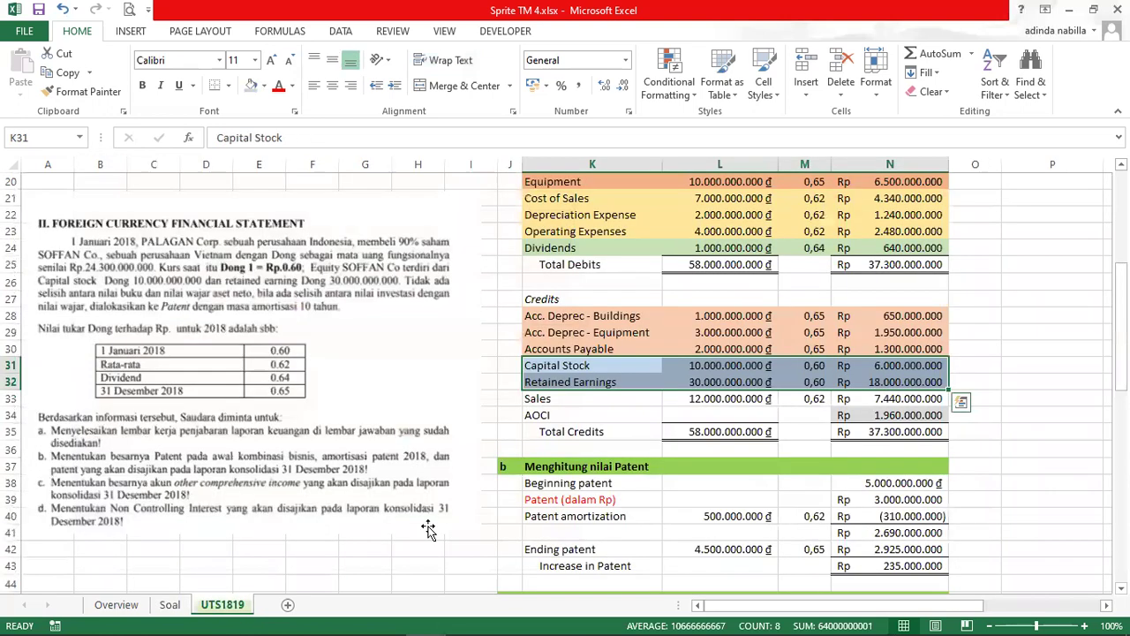
left_click(805, 382)
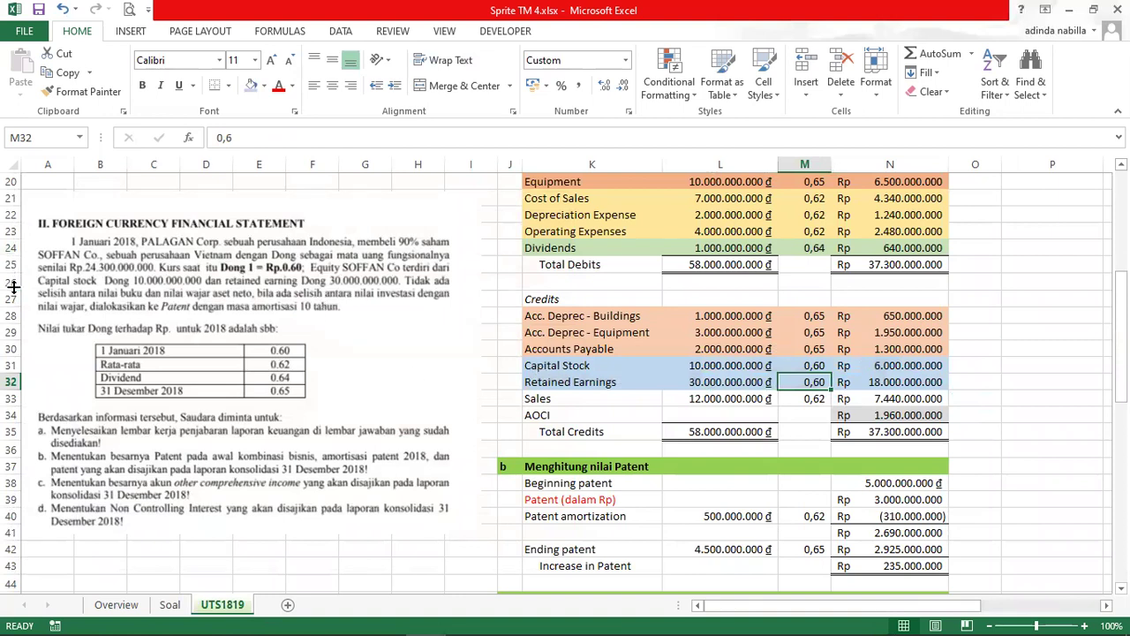
left_click(168, 606)
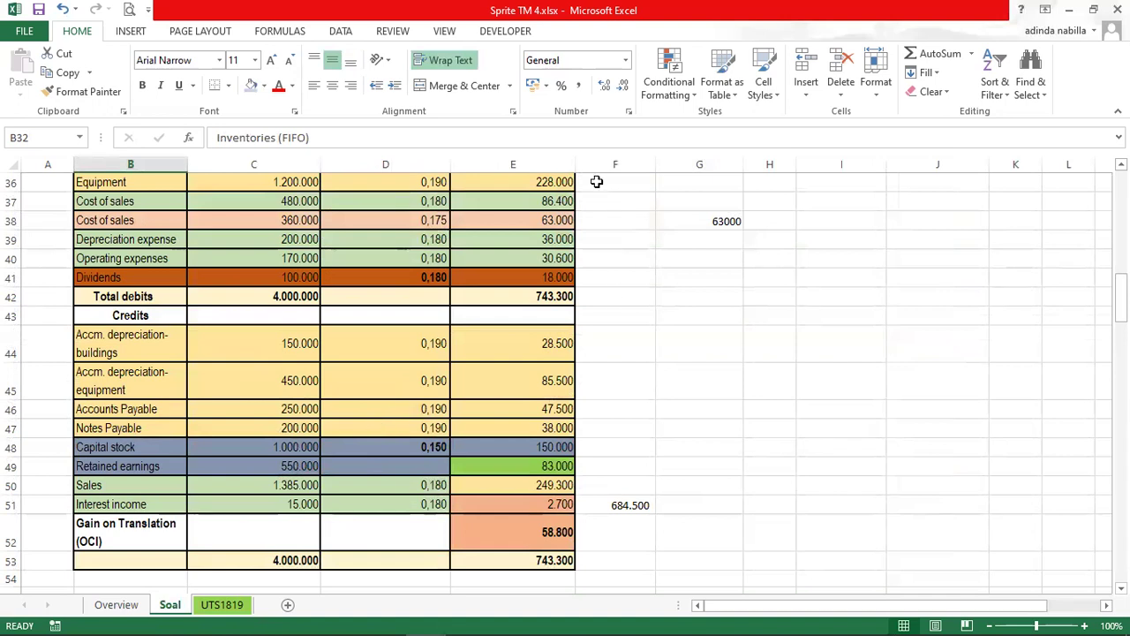
left_click(222, 605)
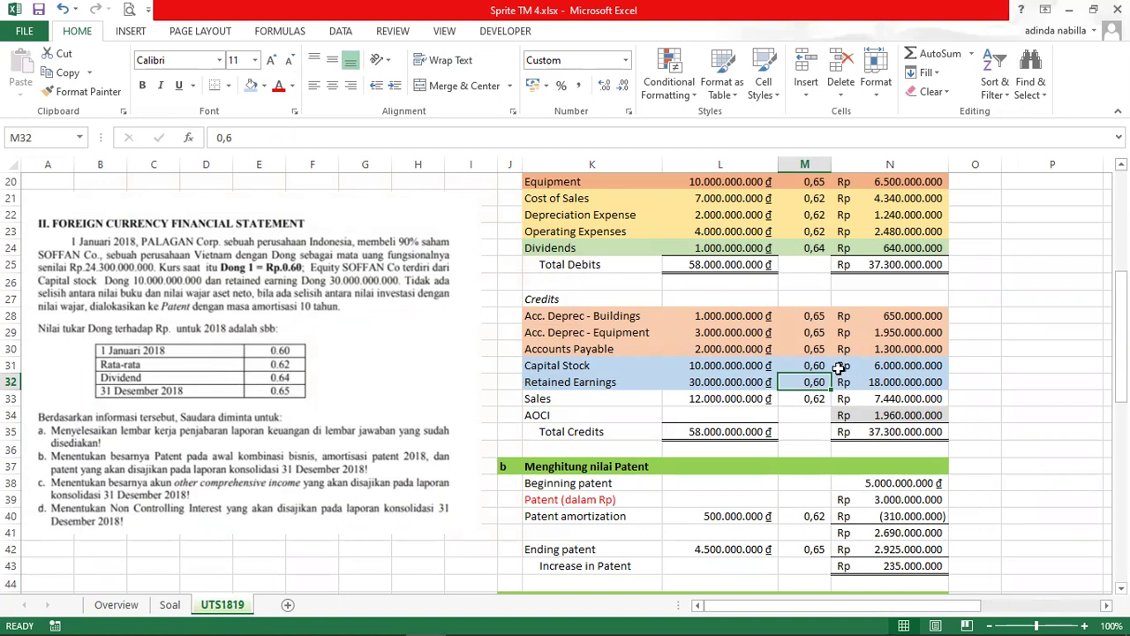
Step: Fill the Sales row under Credits, K33:N33, with light gold
left_click_drag(579, 401, 862, 399)
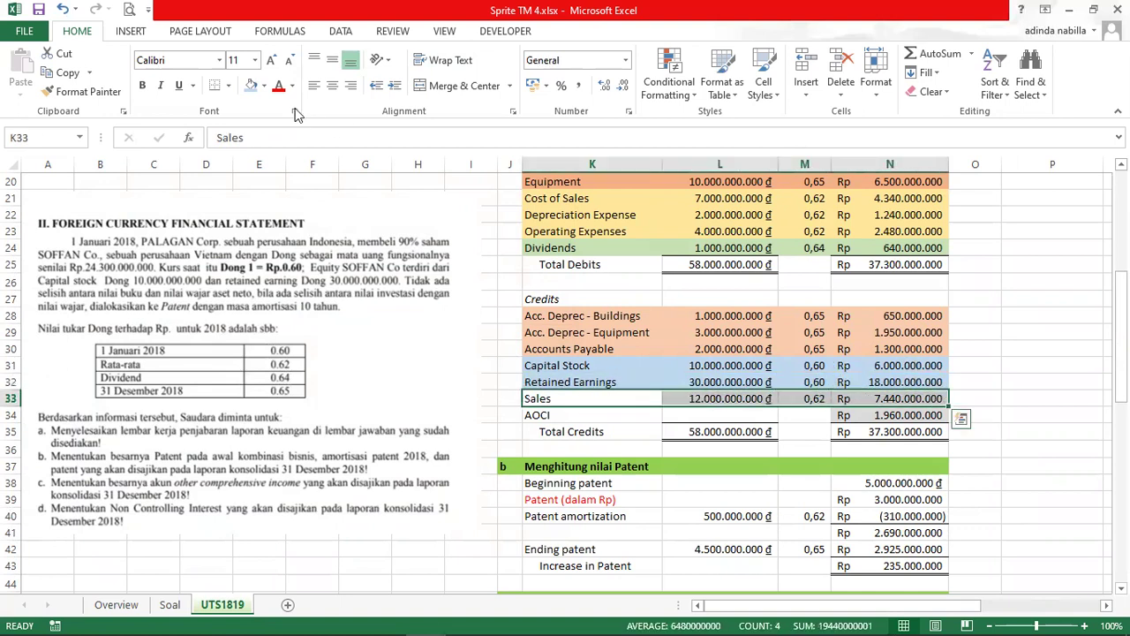
left_click(263, 84)
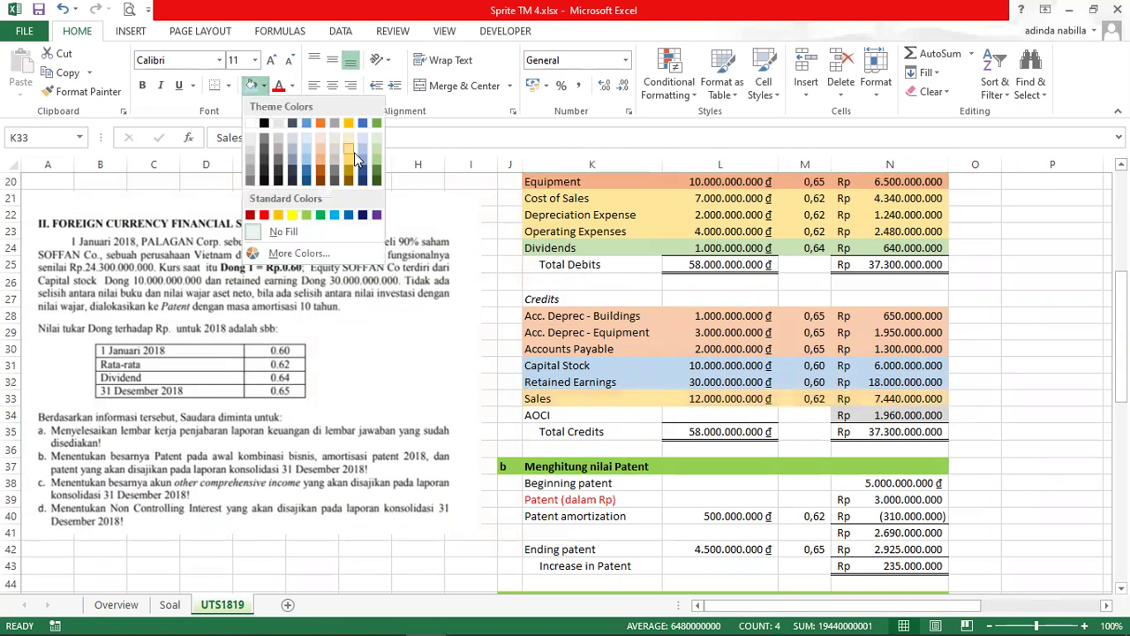
left_click(348, 150)
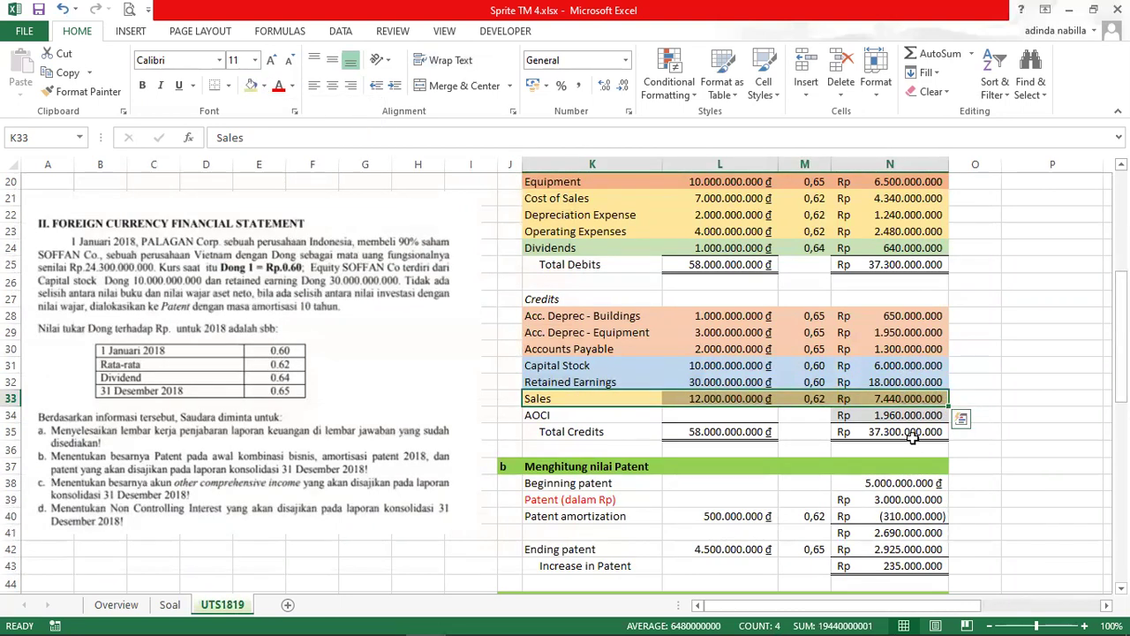
Step: Check the rupiah formulas for Total Credits and the AOCI balancing amount
left_click(915, 432)
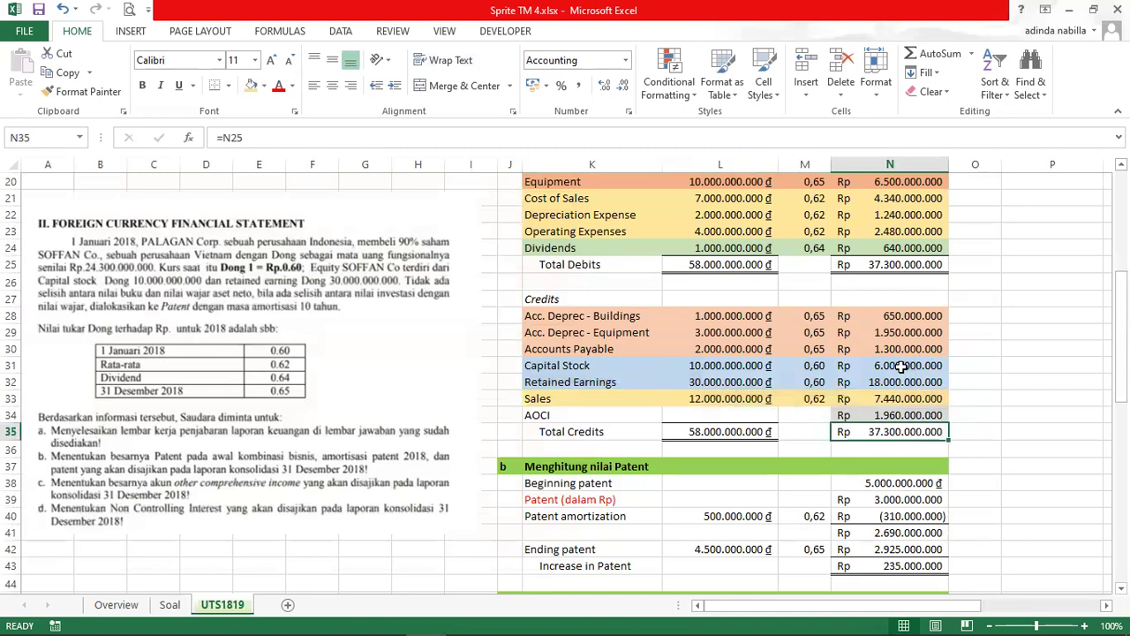
left_click(916, 416)
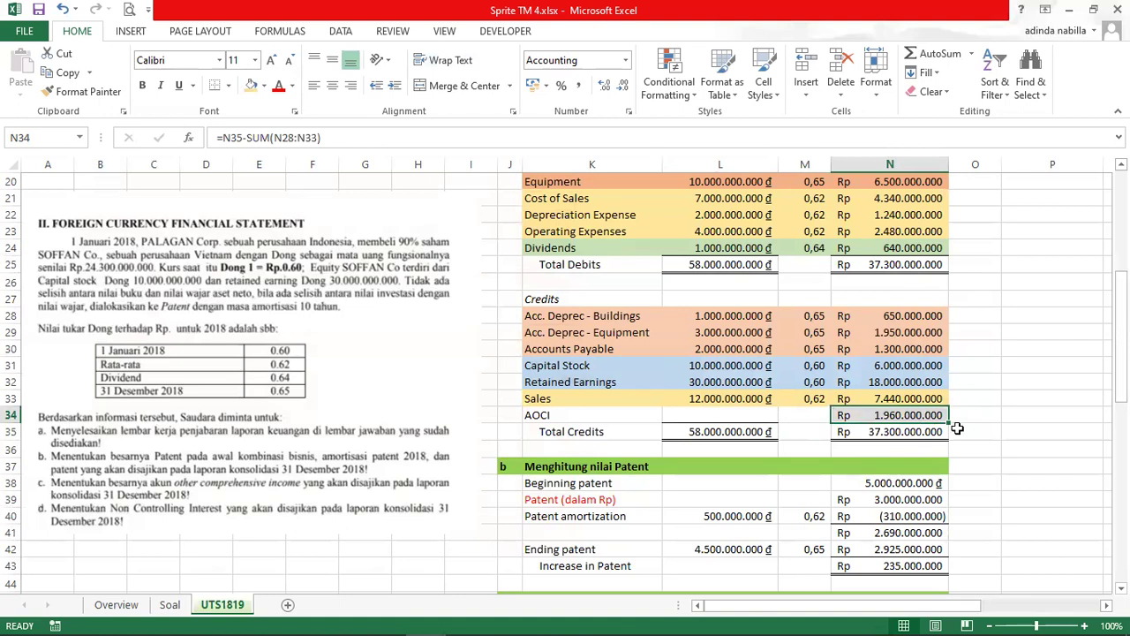
Step: Check the beginning patent formulas in Dong and rupiah under Menghitung nilai Patent, ending on the Patent amortization label
left_click_drag(1121, 353, 1121, 395)
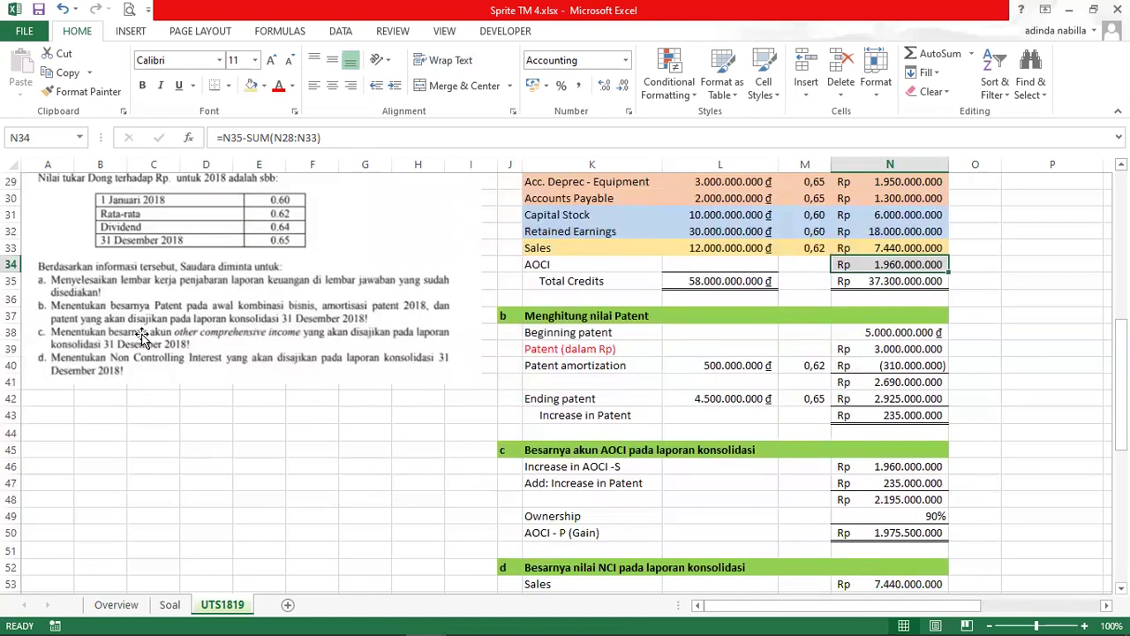
left_click(903, 337)
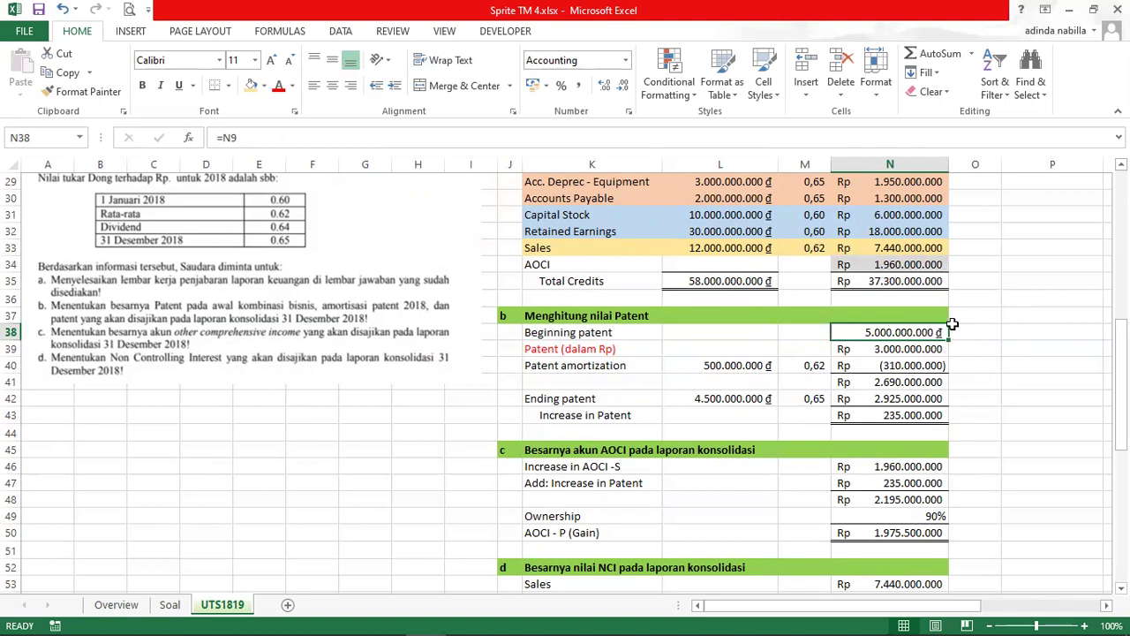
key("Down")
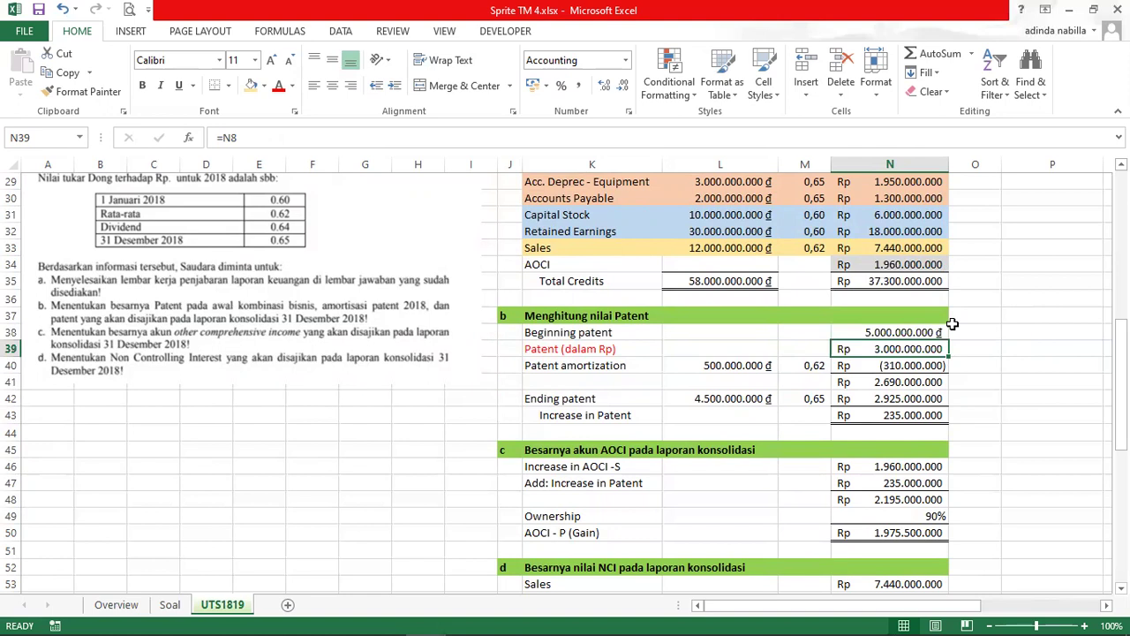
key("Down")
key("Left")
key("Left")
key("Left")
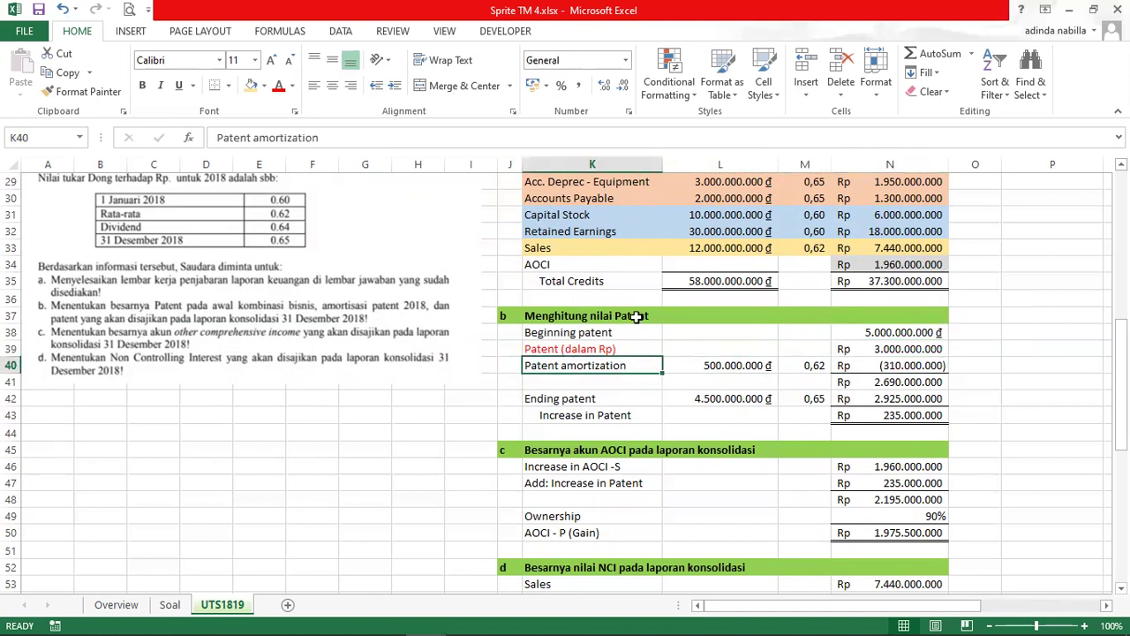
Step: Move the problem-text picture down beside the patent and AOCI sections, and check the formulas for patent amortization and the balance after it
left_click_drag(419, 273, 423, 425)
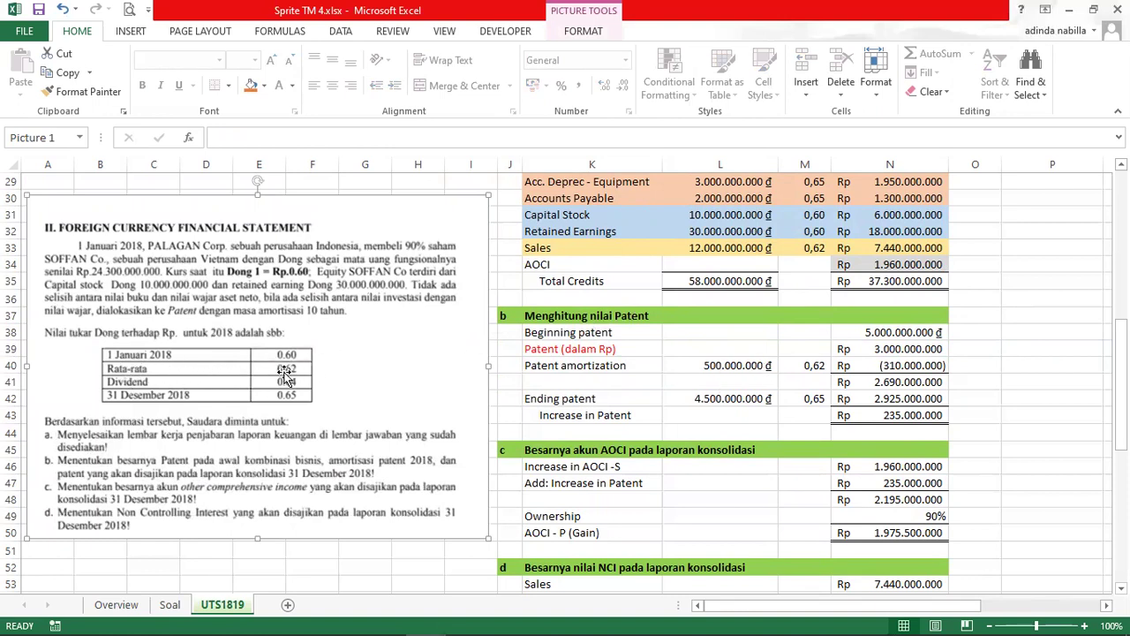
left_click(879, 366)
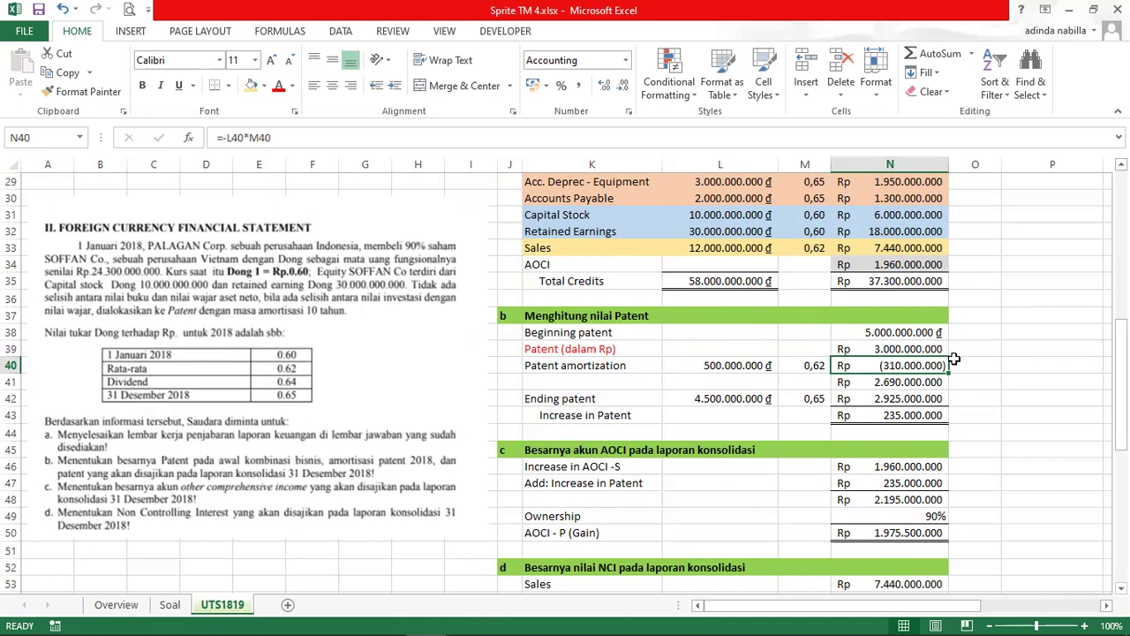
left_click(933, 380)
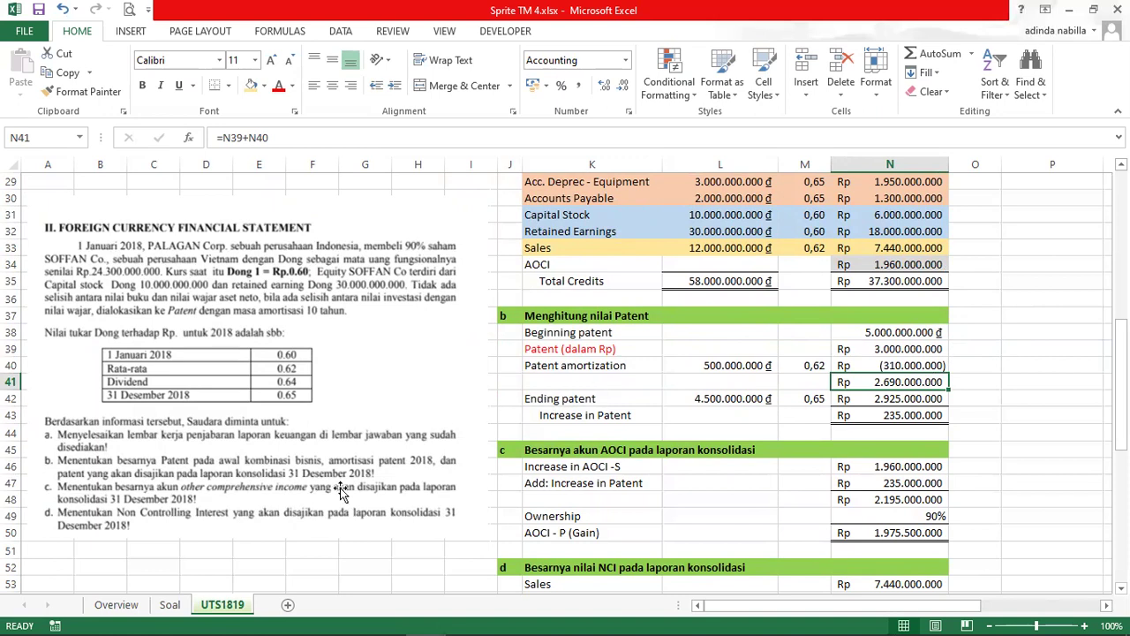
left_click(908, 370)
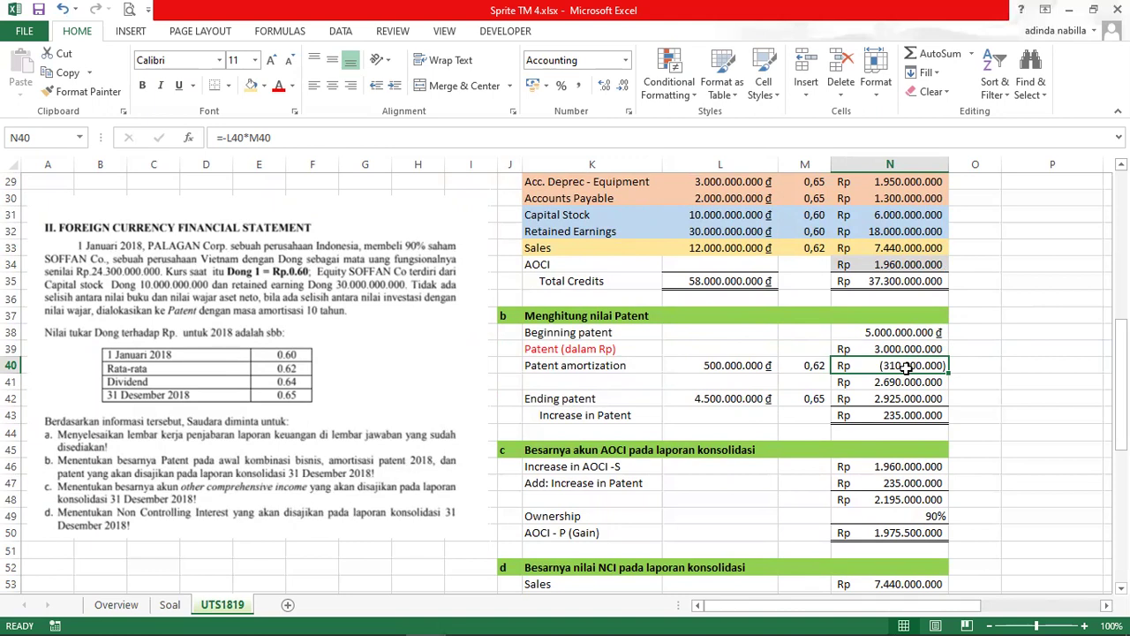
Step: Examine the ending patent's Dong balance, exchange rate and rupiah formula, and how the Increase in Patent is derived
key("Down")
key("Down")
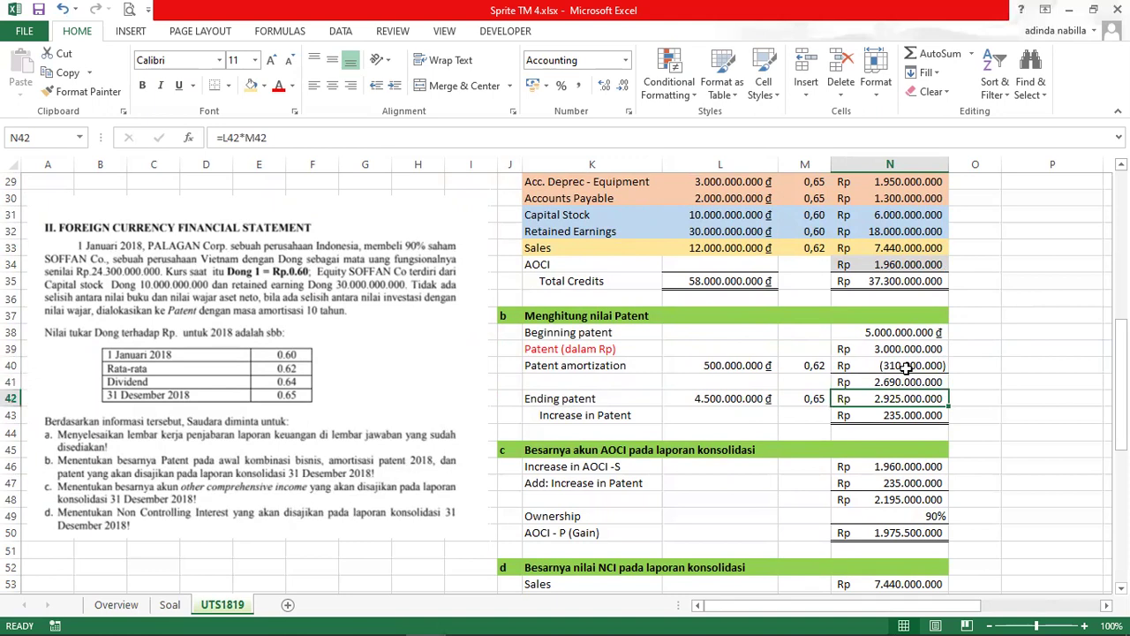
key("Up")
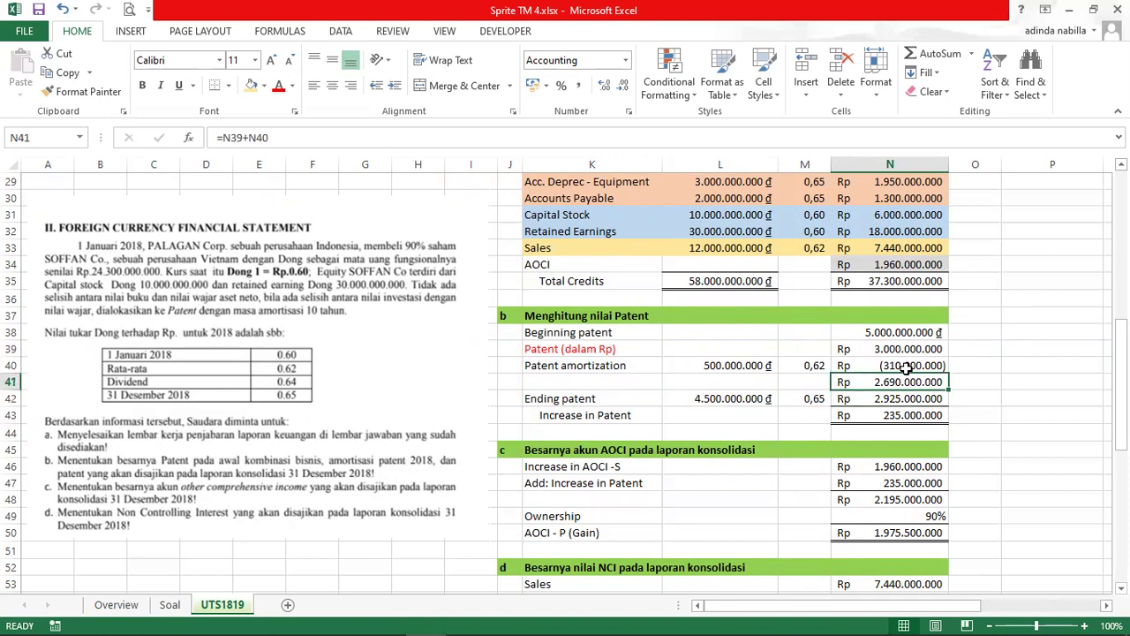
key("Down")
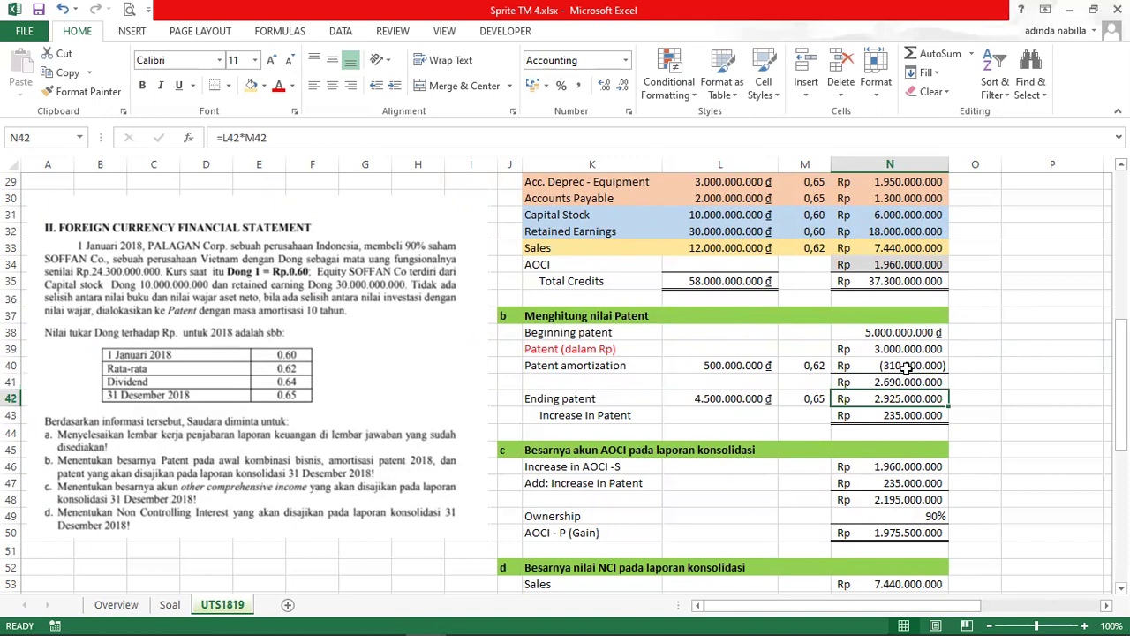
left_click(747, 394)
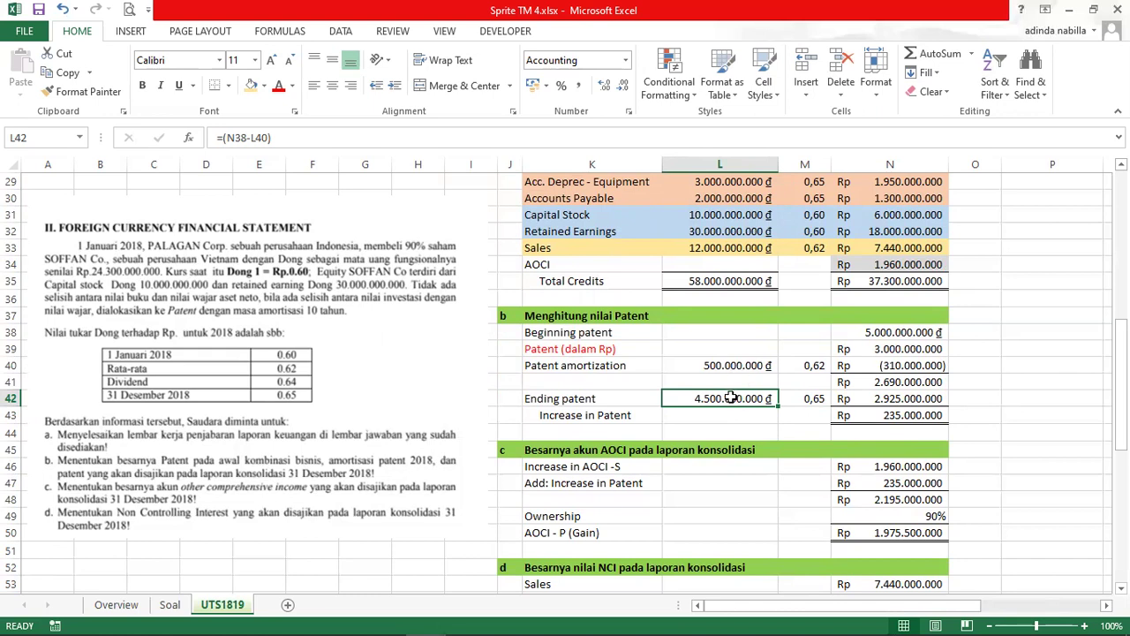
left_click(813, 399)
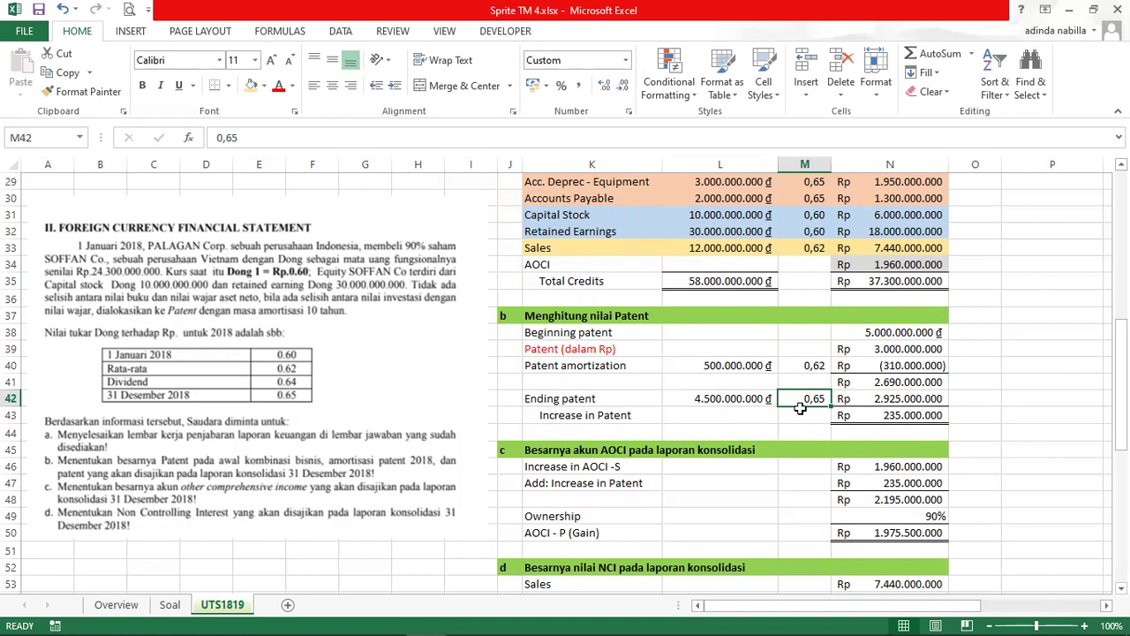
left_click(872, 399)
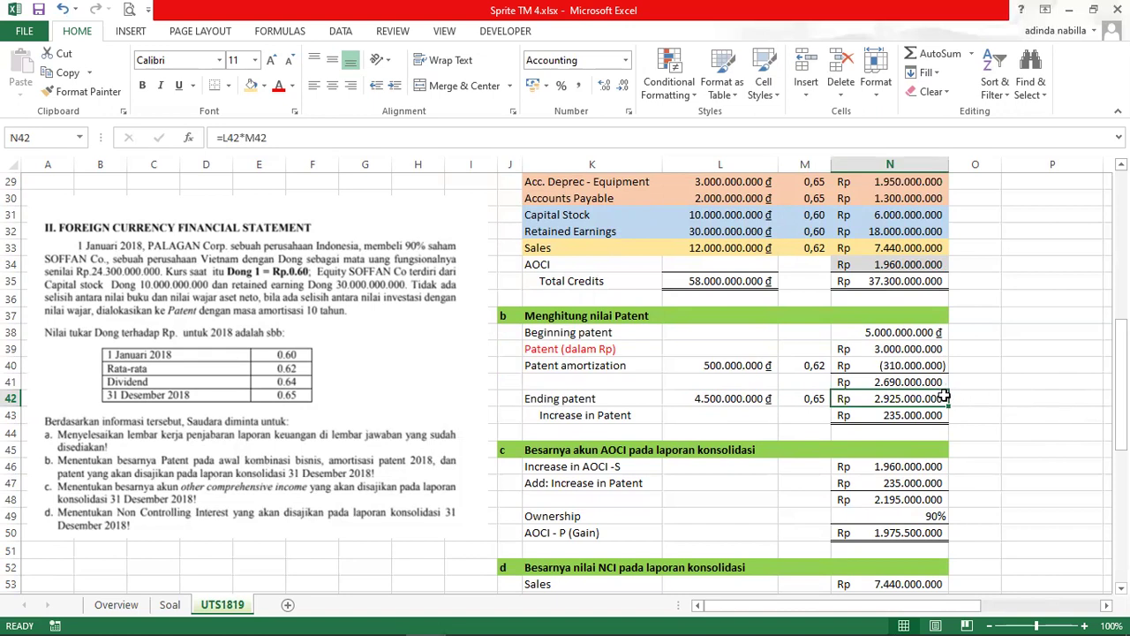
left_click(930, 416)
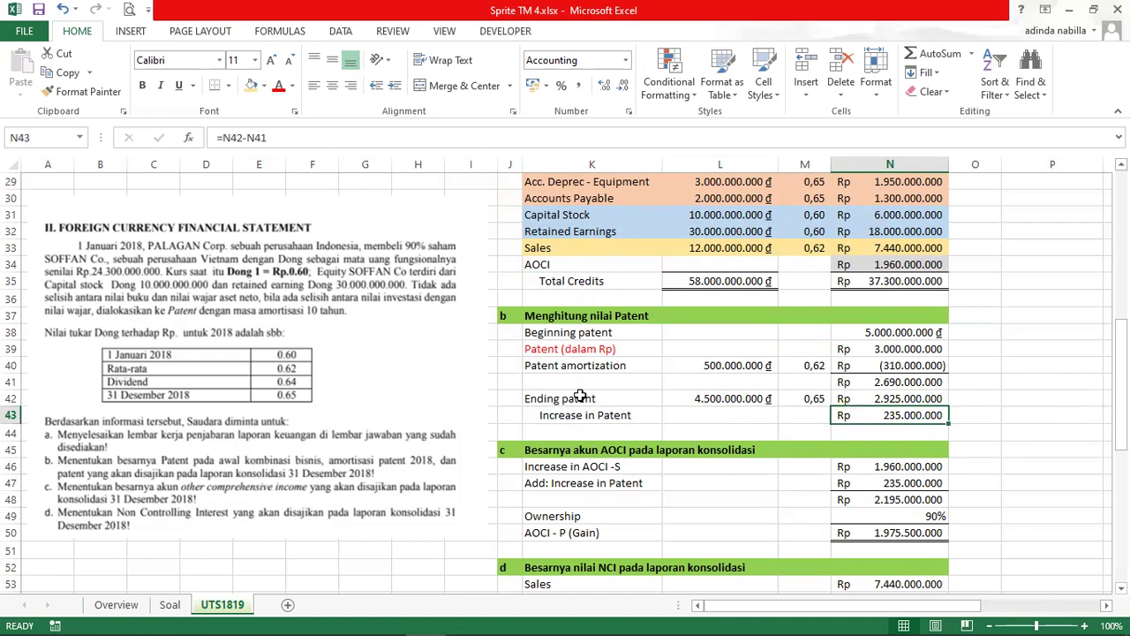
Step: Review the patent balance correction (AOCI) calculation in the Soal sheet and return to the UTS1819 sheet
left_click(169, 604)
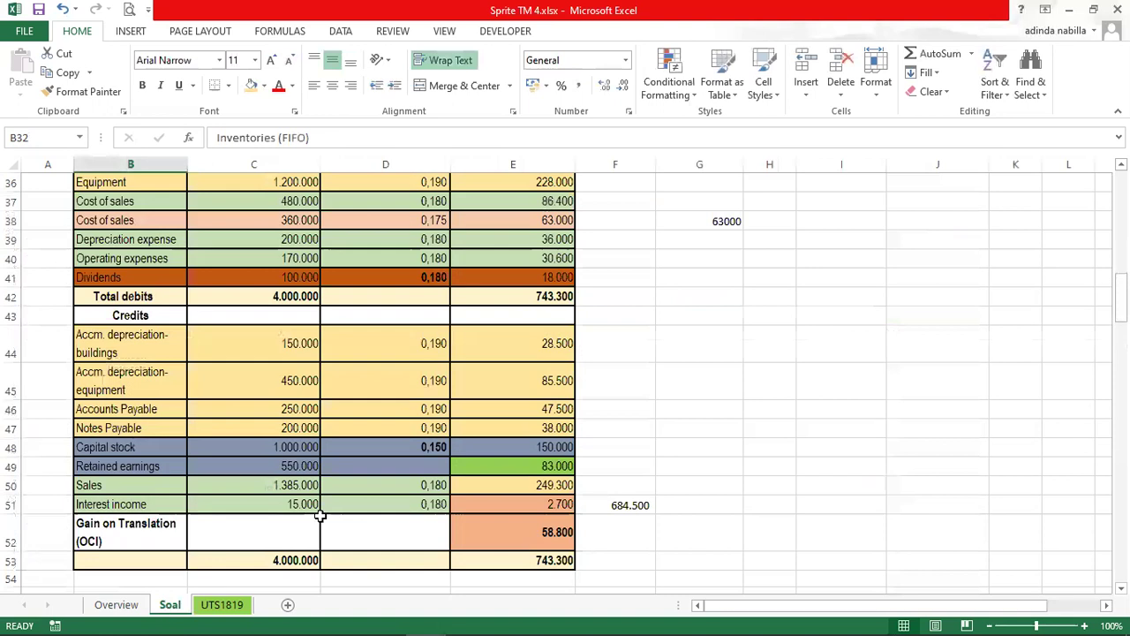
scroll(565, 380, "down", 11)
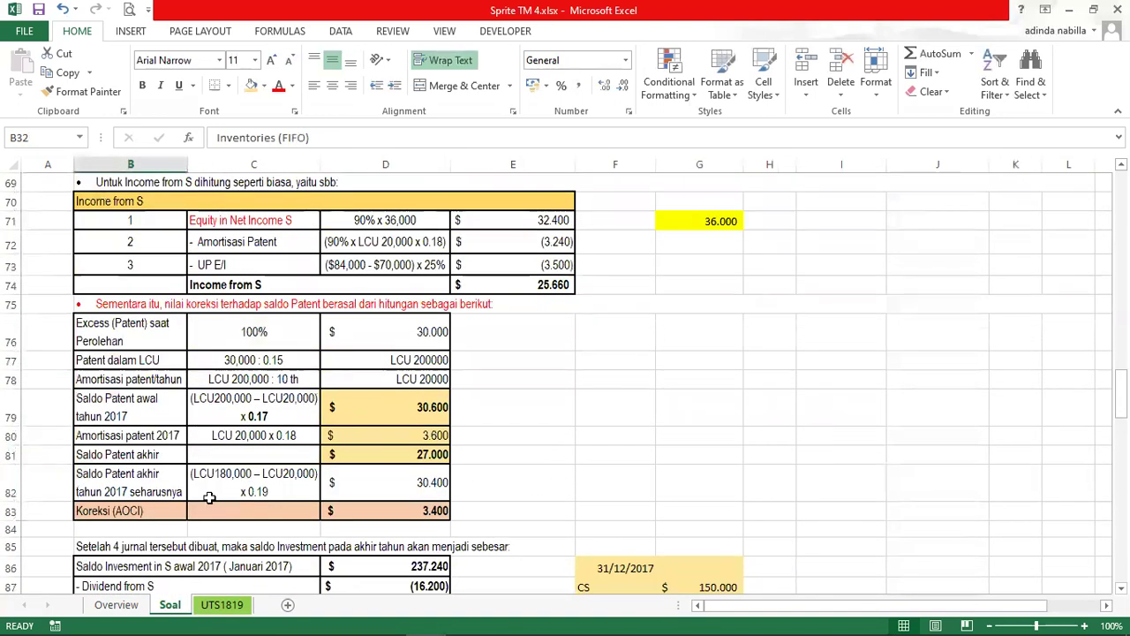
left_click(247, 605)
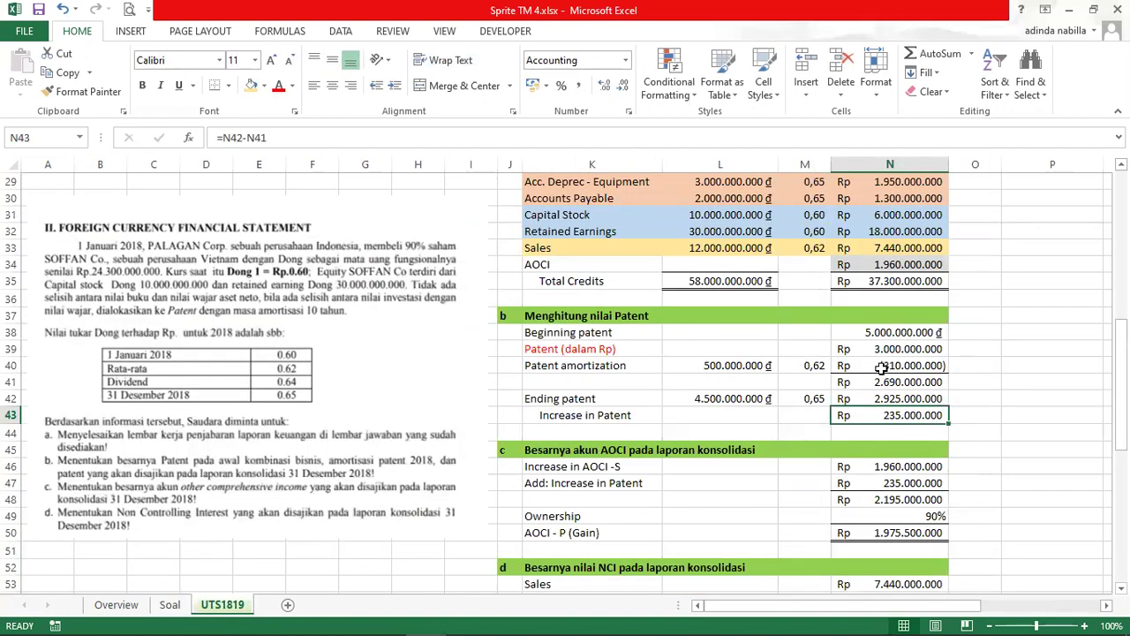
Step: Fill the beginning patent amounts in Dong and rupiah, N38:N39, with light gold
left_click(885, 331)
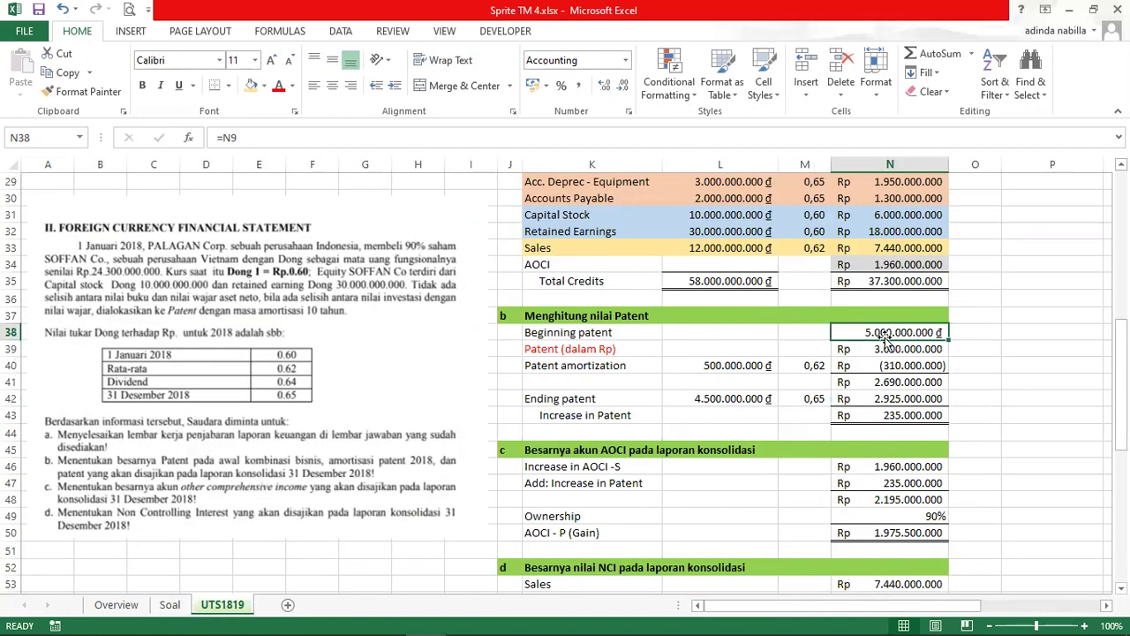
left_click_drag(885, 330, 885, 346)
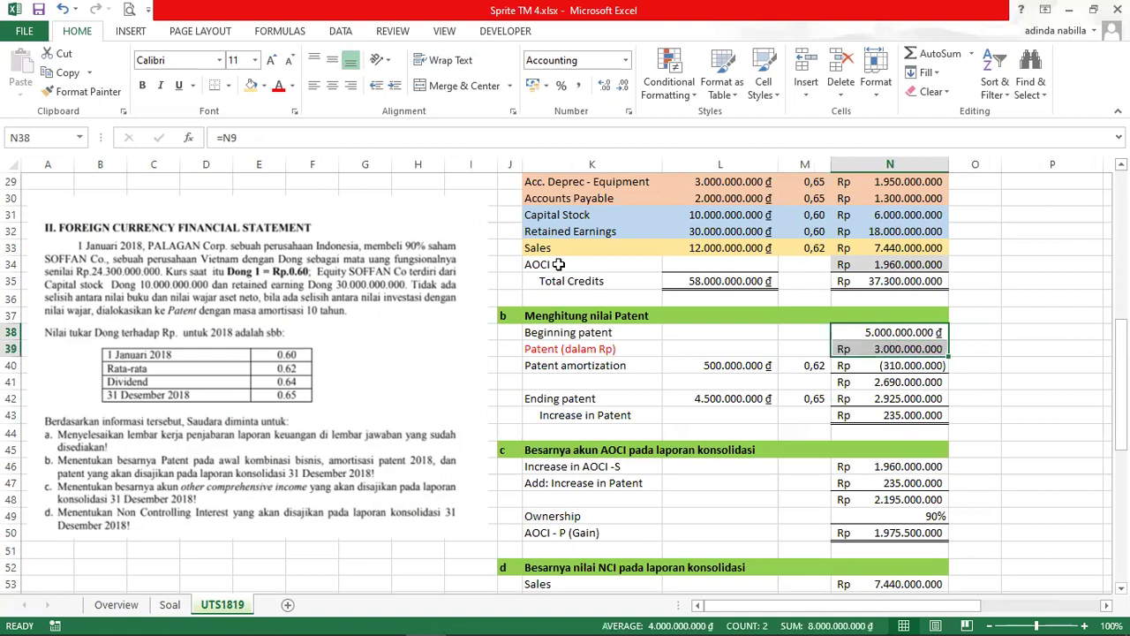
left_click(251, 85)
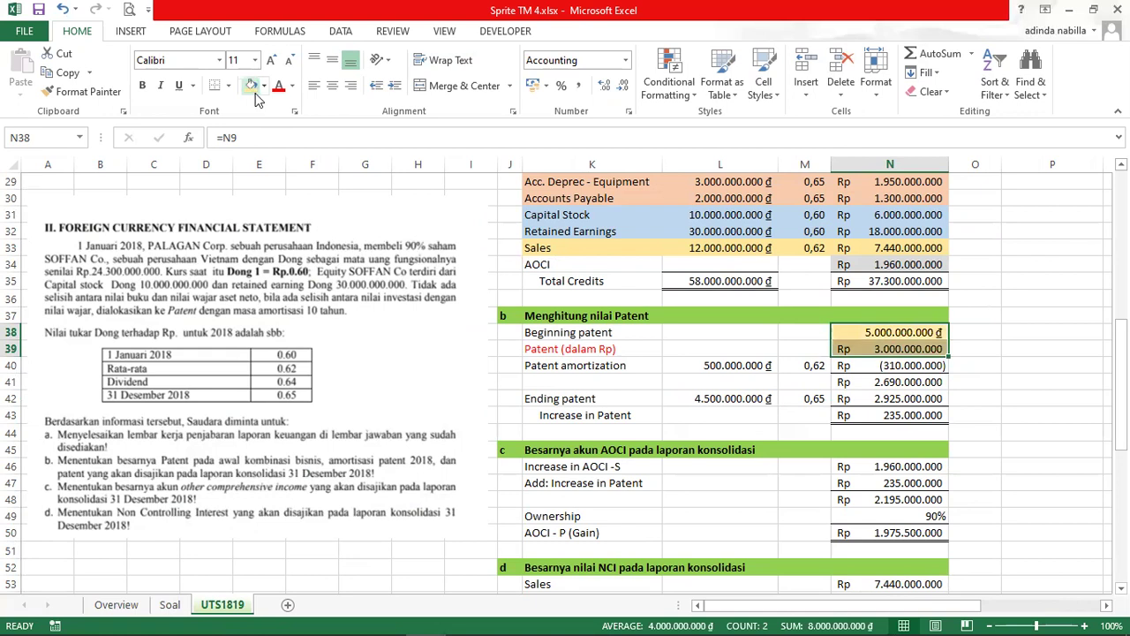
Step: Fill the patent amortization amount in N40 with light blue and the ending patent amount in N42 with light orange
left_click(919, 369)
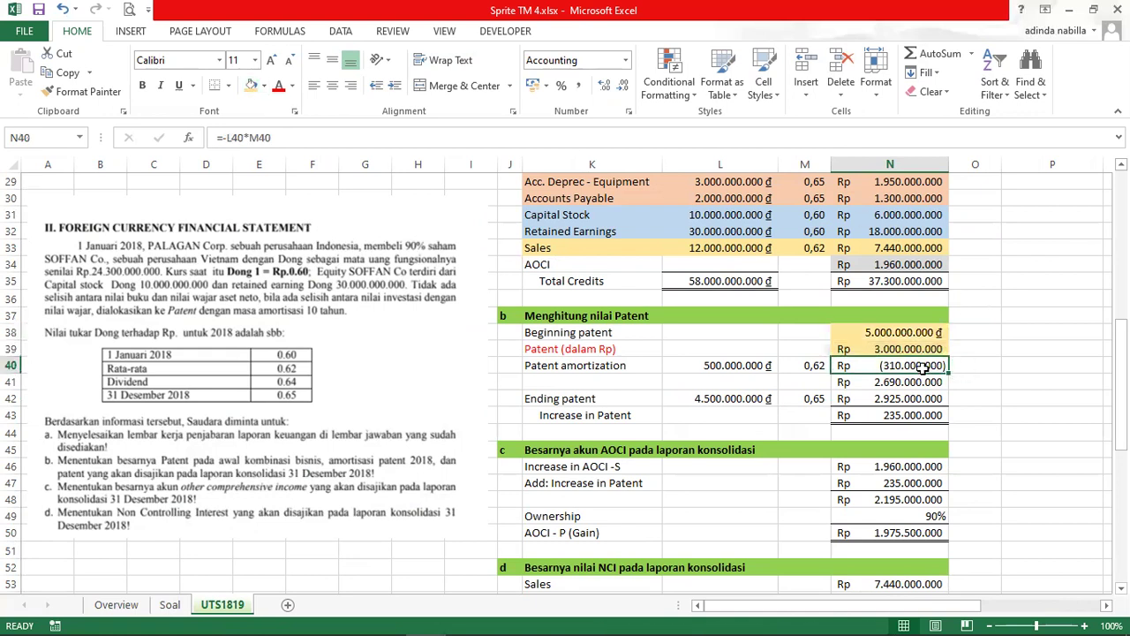
left_click(265, 86)
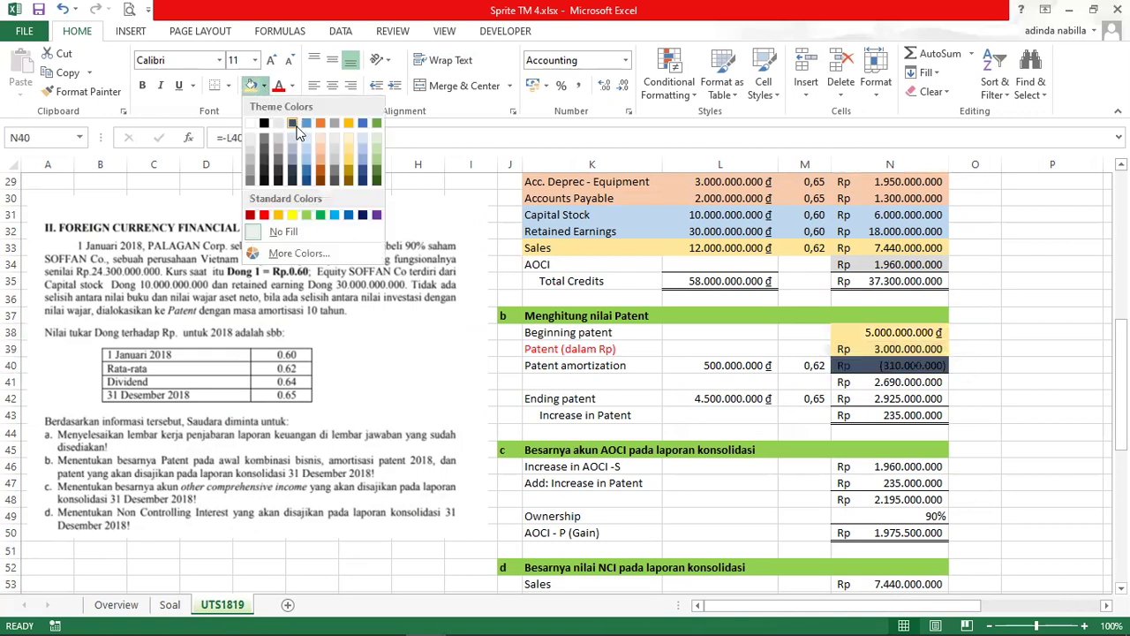
left_click(303, 146)
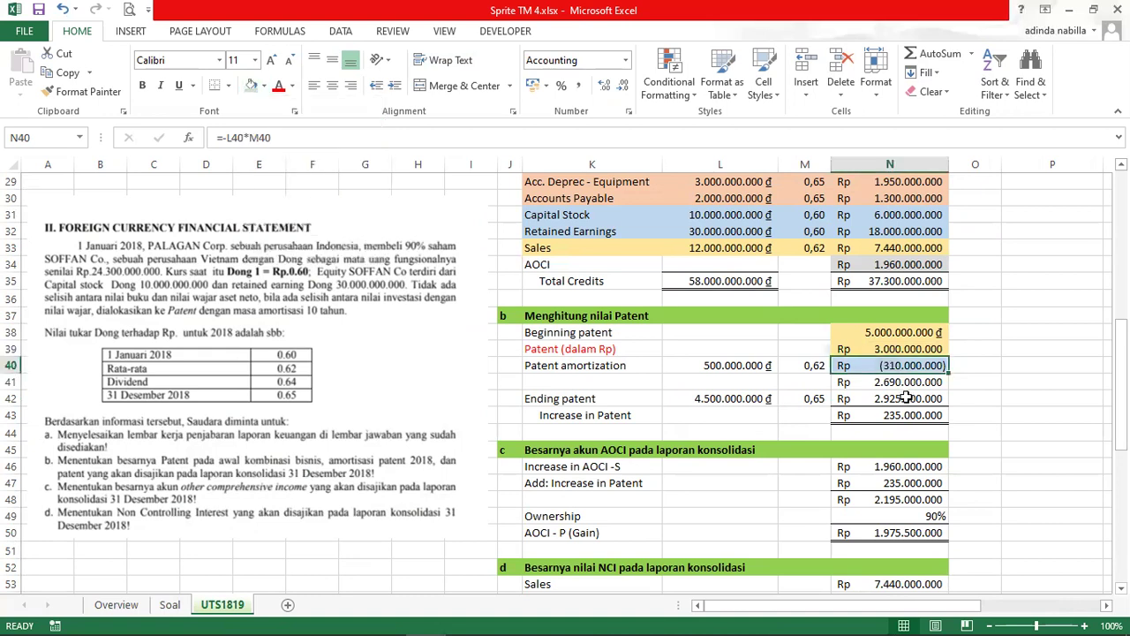
left_click(907, 399)
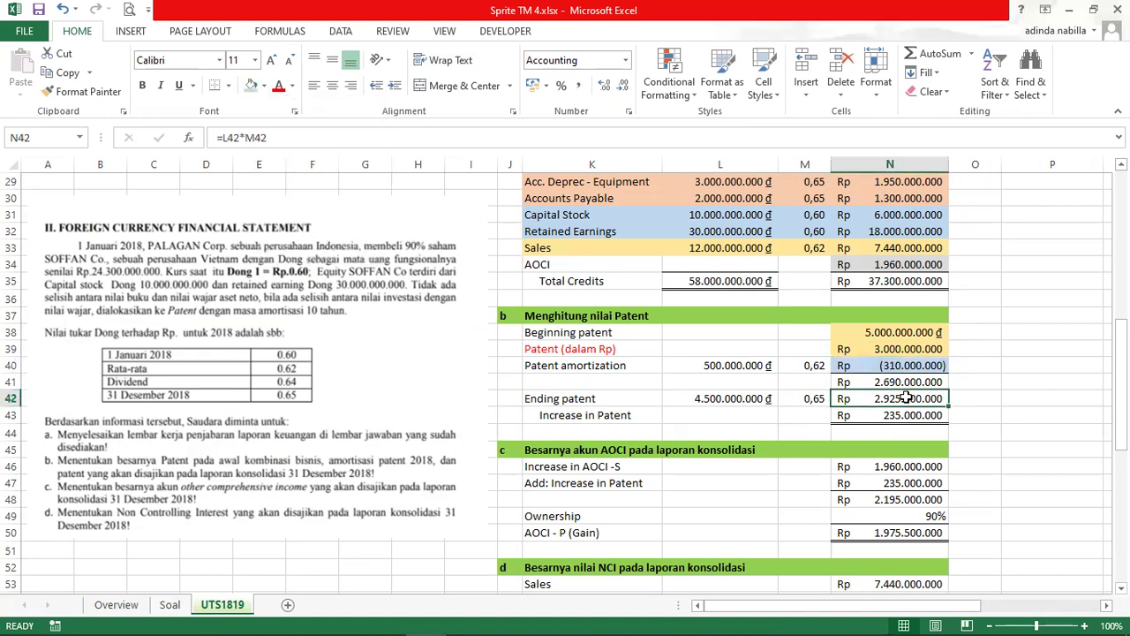
left_click(264, 86)
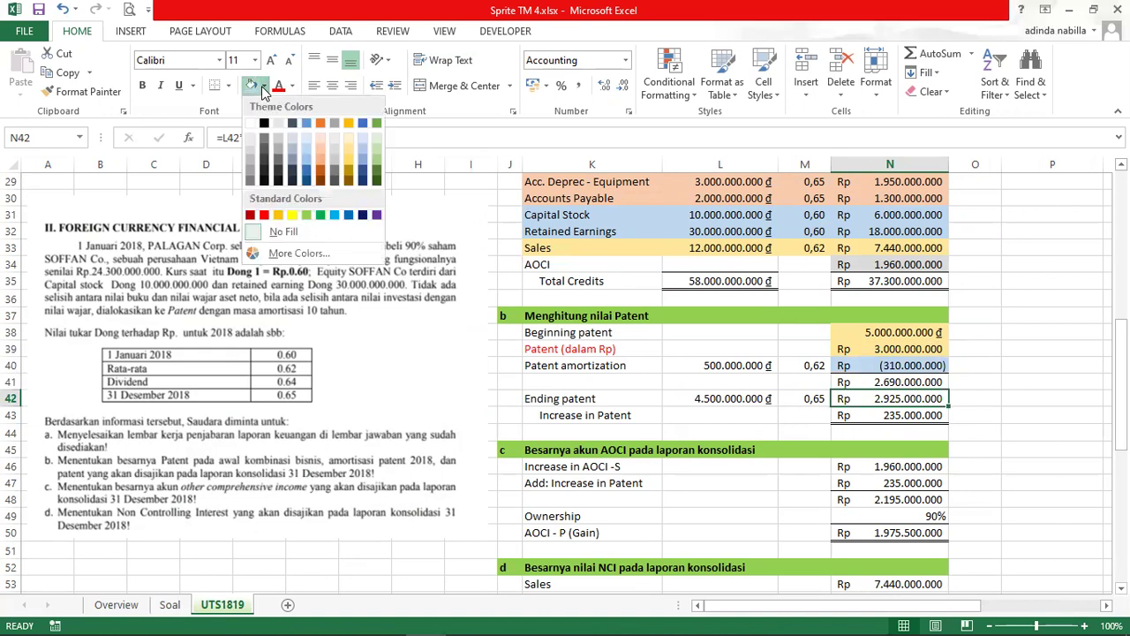
left_click(316, 157)
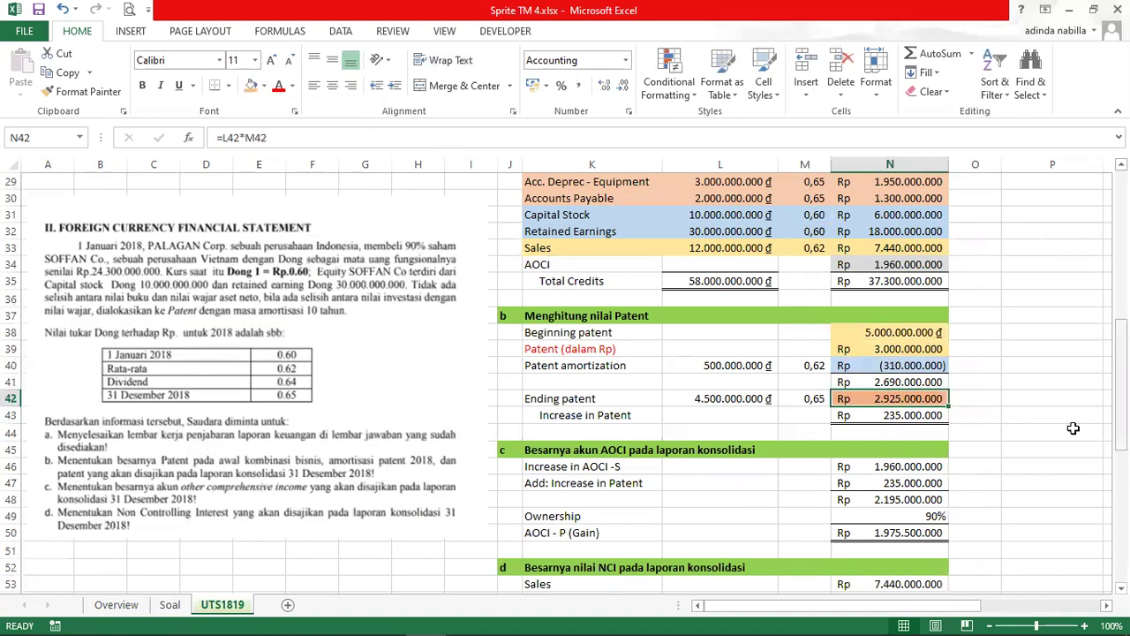
left_click(1047, 417)
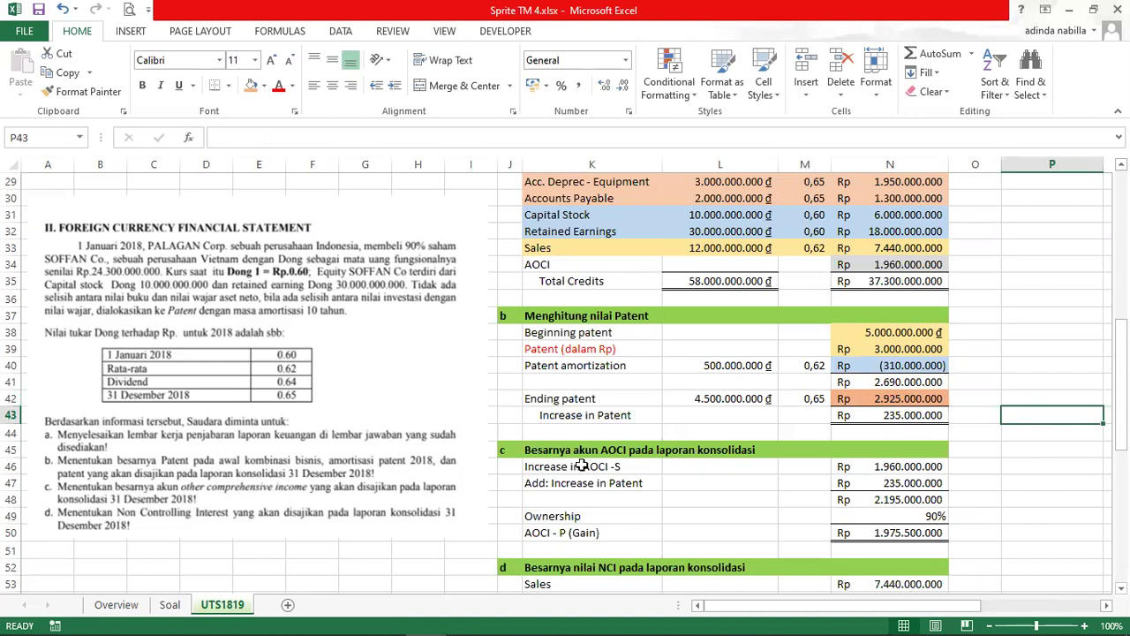
Step: Check the consolidated AOCI calculation in section c and fill the AOCI - P (Gain) amount in N50 with light orange
left_click(883, 468)
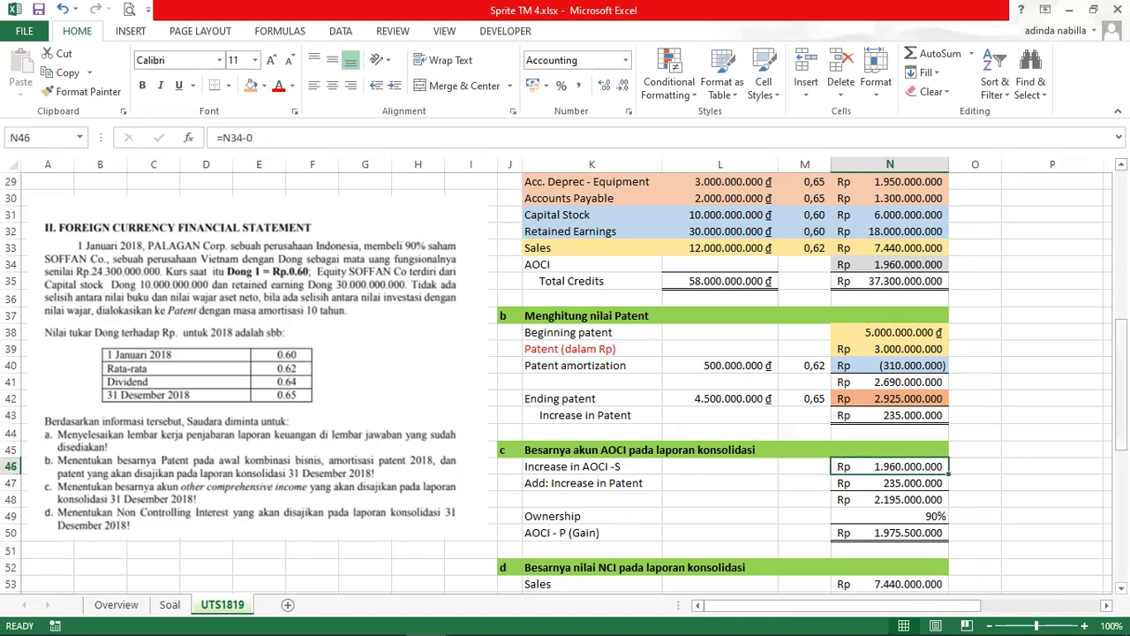
scroll(892, 455, "up", 4)
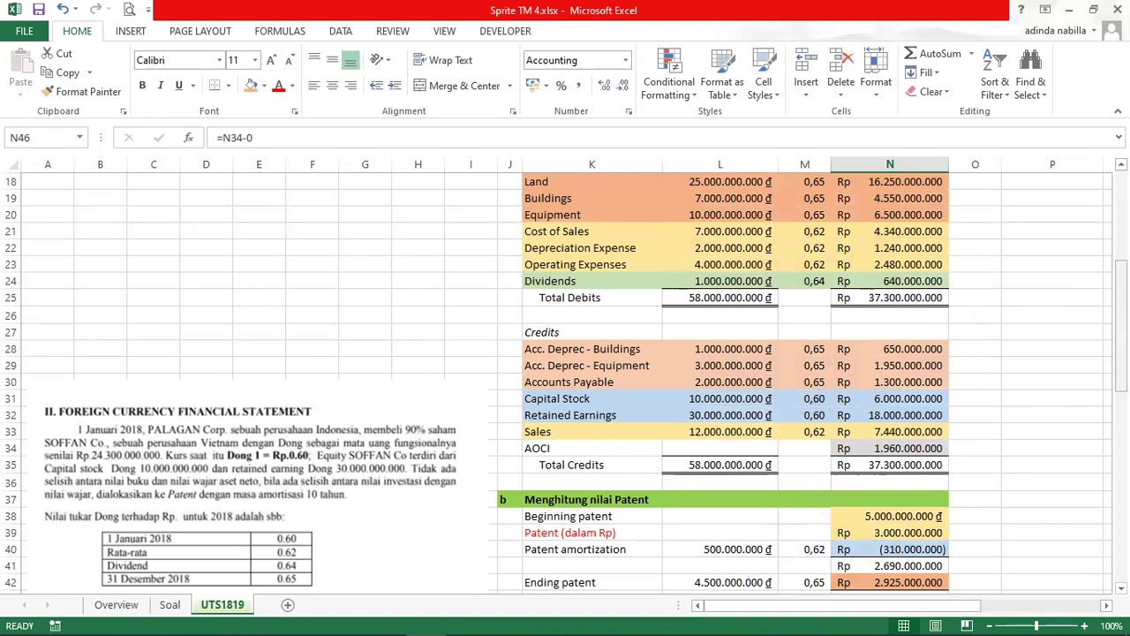
scroll(927, 463, "down", 4)
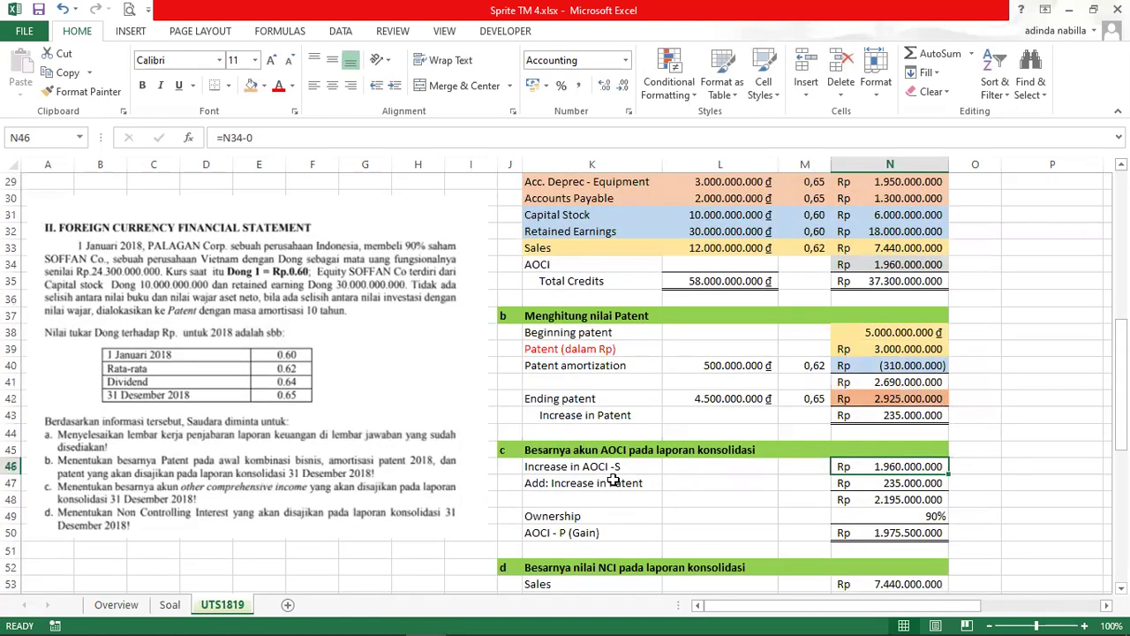
left_click(614, 480)
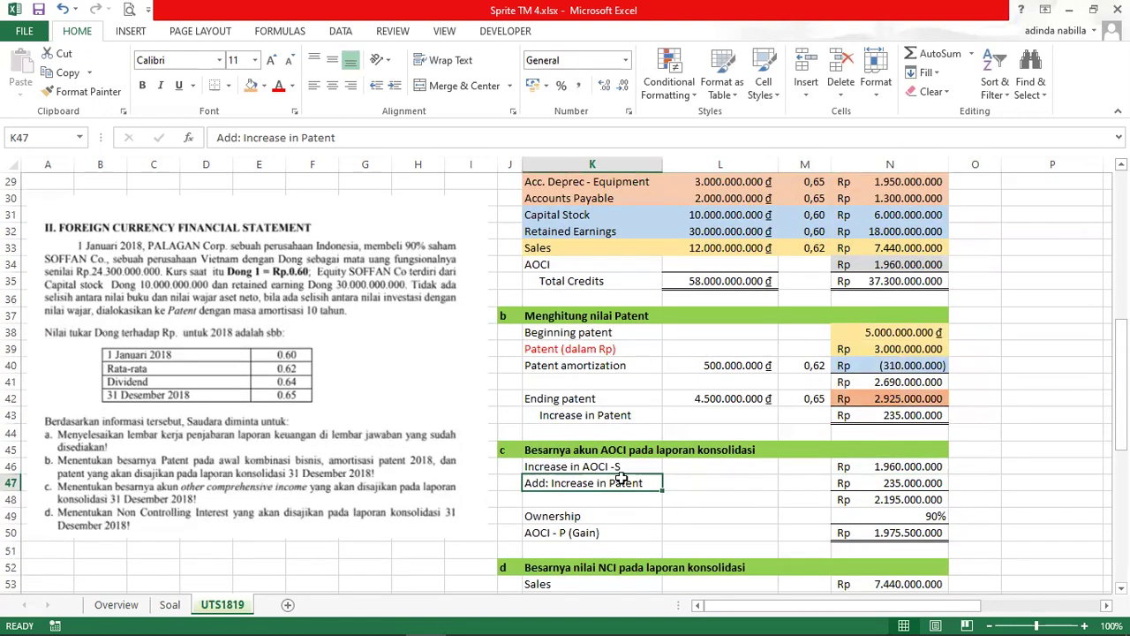
left_click(909, 501)
left_click(600, 514)
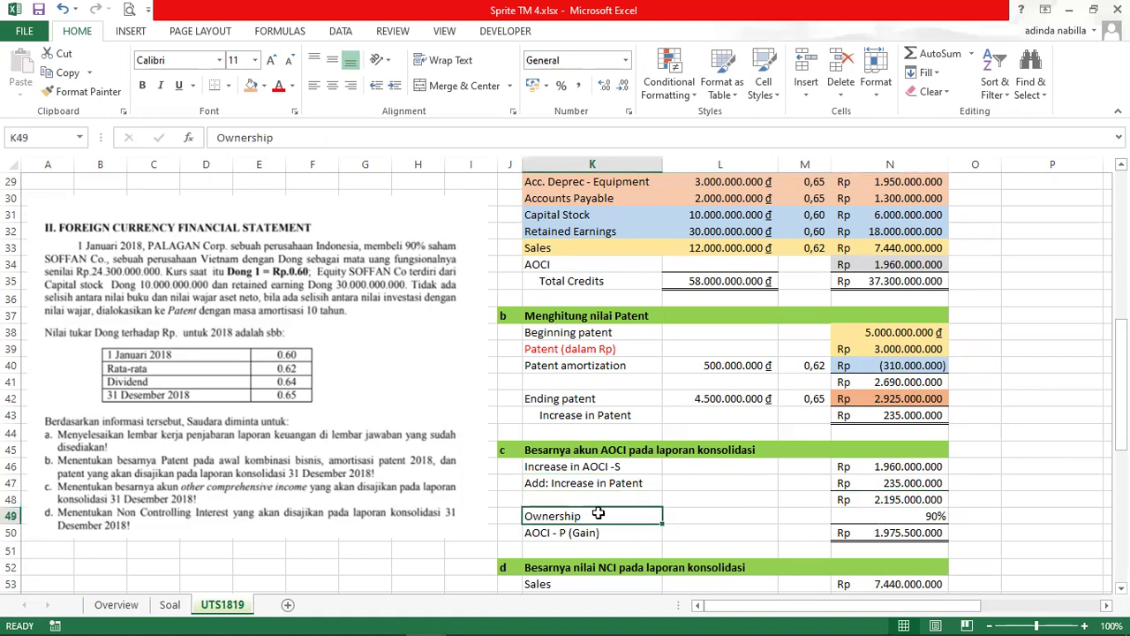
left_click(935, 515)
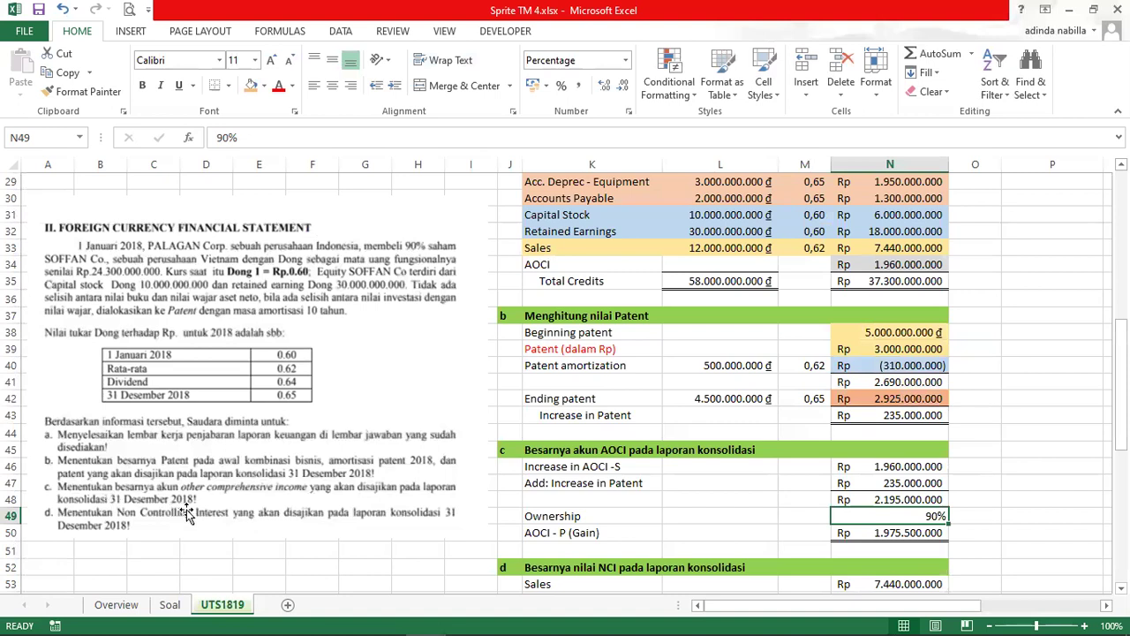
left_click(942, 531)
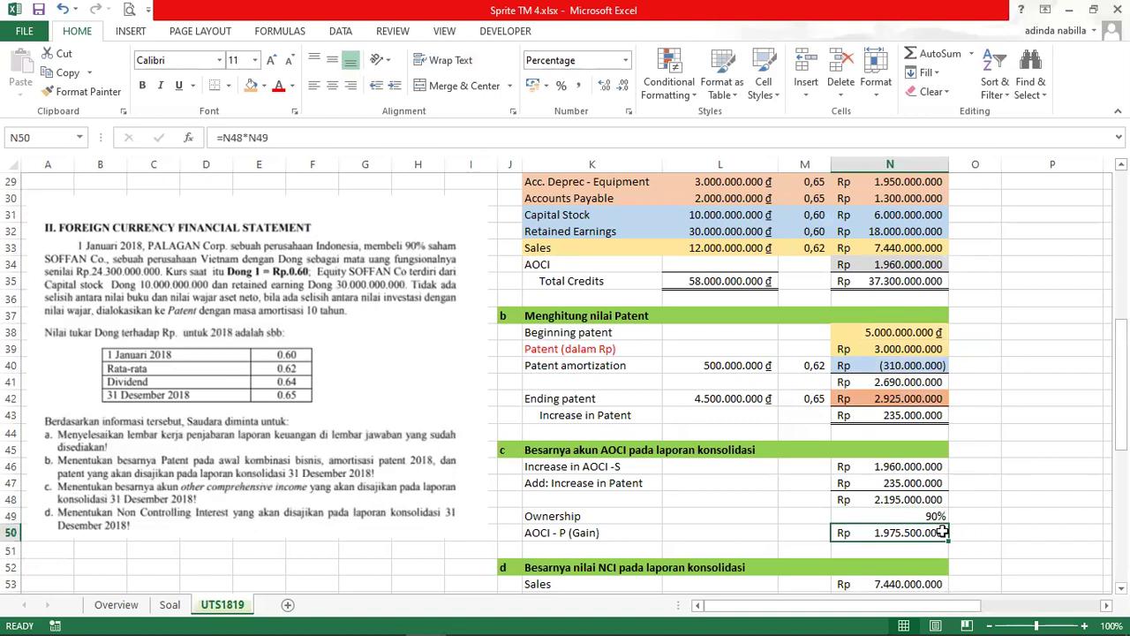
left_click(252, 86)
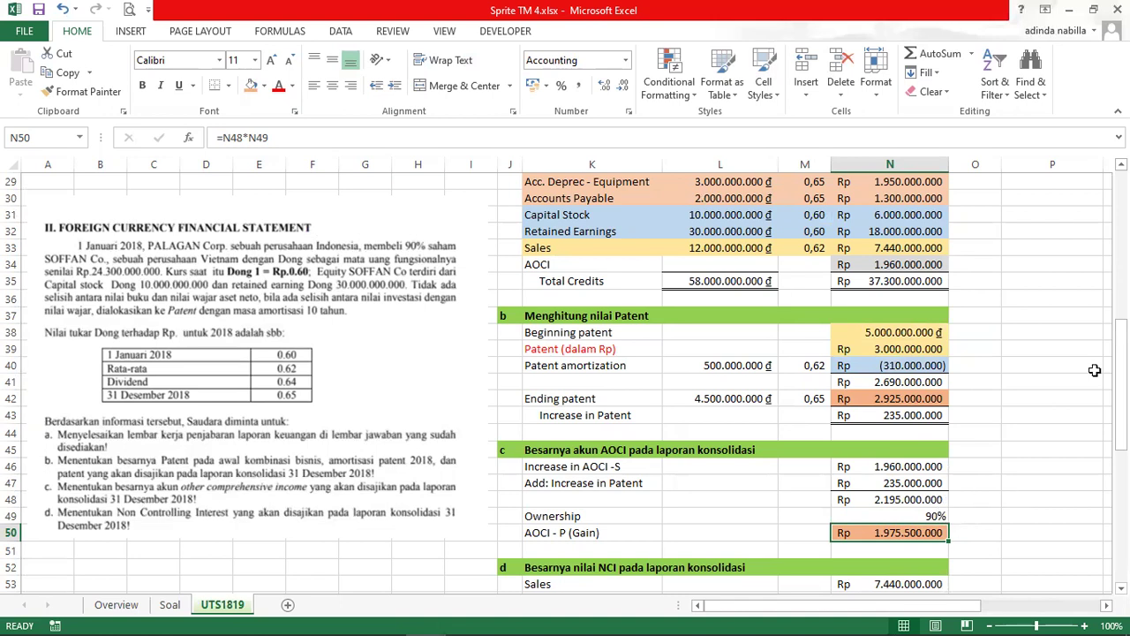
Step: Move the problem-text picture down beside the consolidated AOCI and NCI sections
left_click_drag(1121, 382, 1122, 448)
left_click_drag(287, 318, 281, 572)
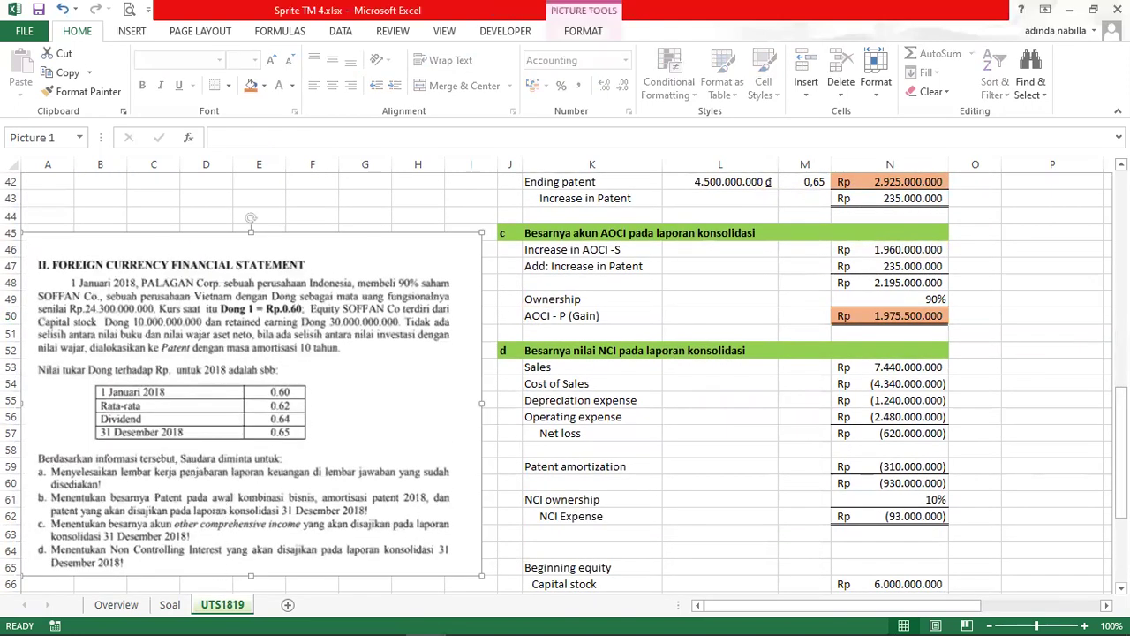
left_click_drag(1121, 393, 1122, 442)
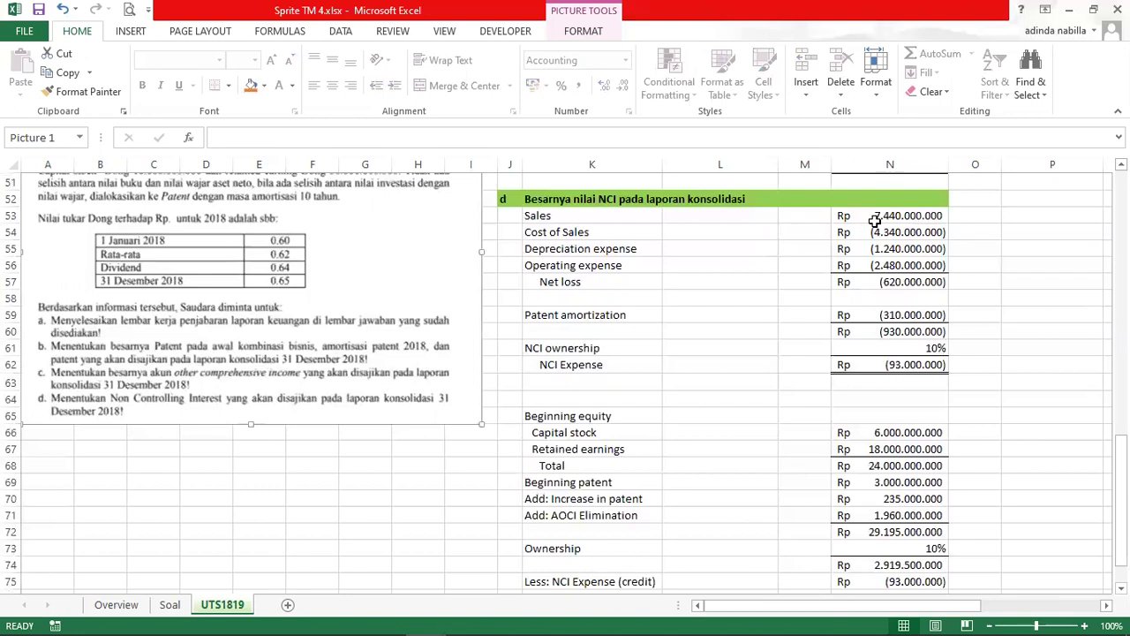
Step: Examine the trial balance rupiah amounts for Sales, Cost of Sales, Depreciation Expense and Operating Expenses that feed the NCI calculation
scroll(1119, 415, "up", 7)
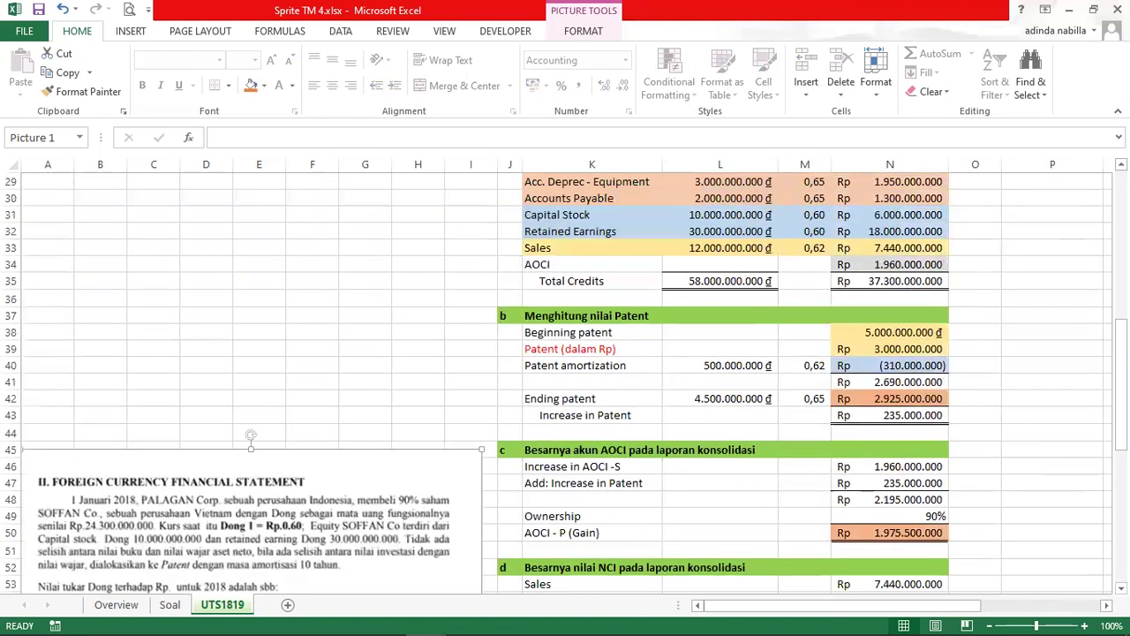
left_click_drag(1120, 397, 1119, 369)
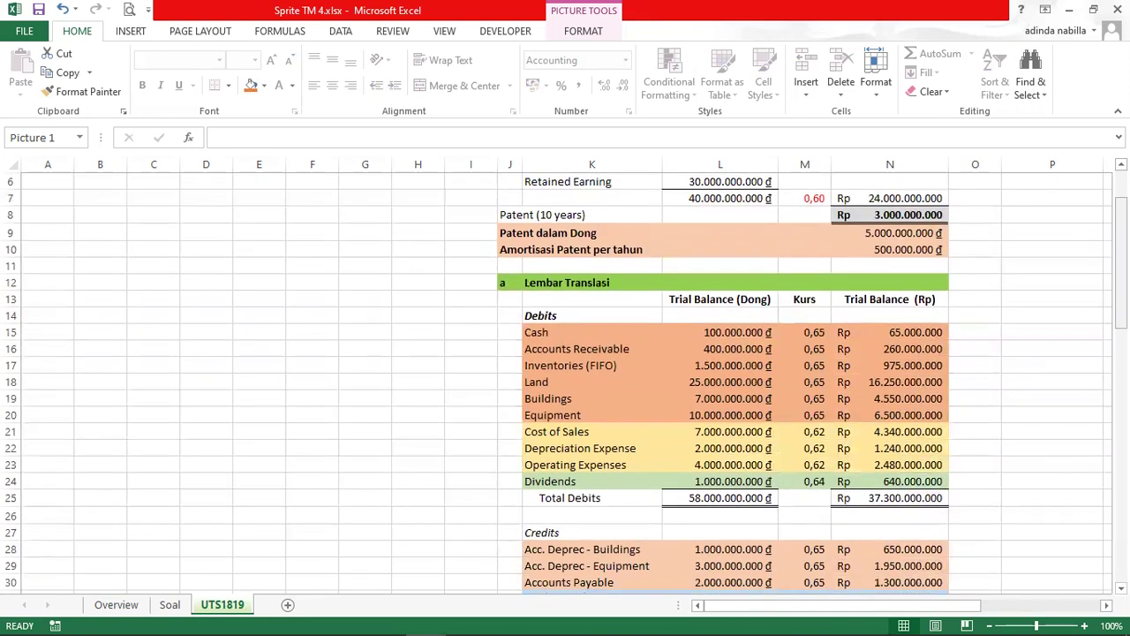
left_click_drag(1120, 231, 1120, 245)
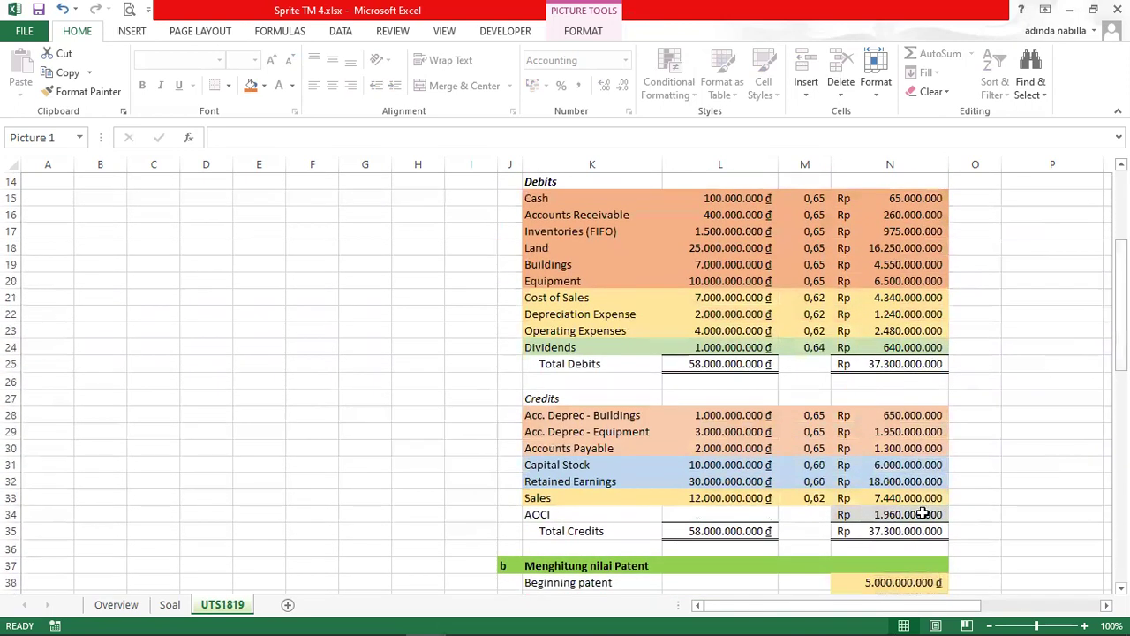
left_click(913, 498)
left_click(892, 364)
left_click_drag(891, 347, 879, 310)
left_click(879, 297)
key("Down")
key("Down")
key("Down")
key("Down")
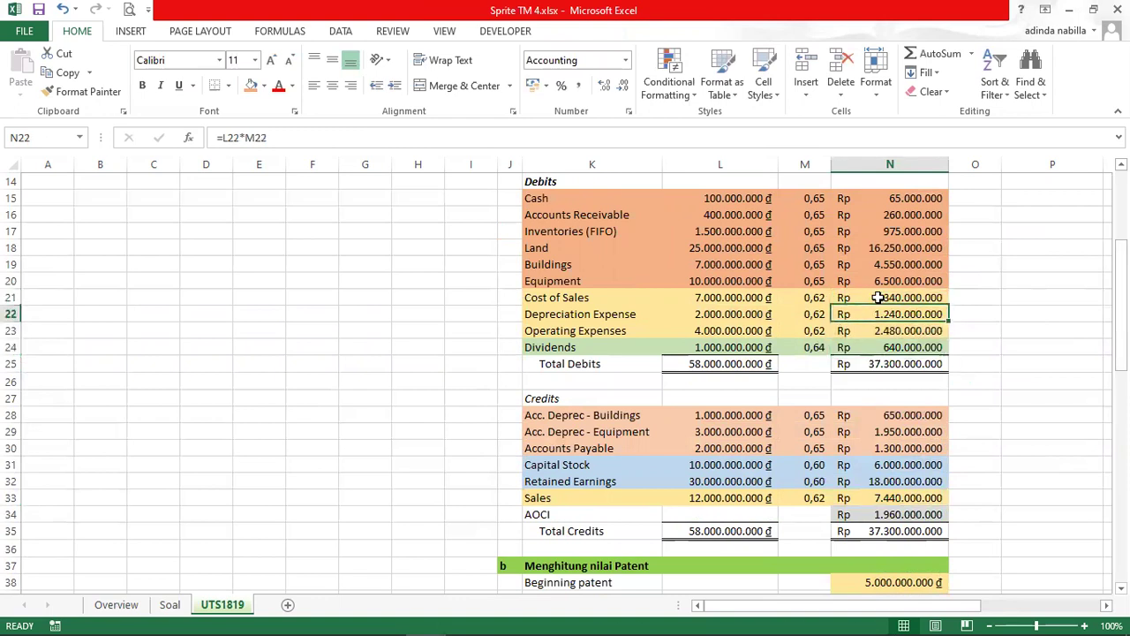
key("Down")
key("Down")
key("Down")
key("Down")
key("Down")
key("Down")
key("Down")
key("Down")
key("Down")
key("Down")
key("Down")
key("Down")
key("Down")
key("Down")
key("Down")
key("Down")
key("Down")
key("Down")
key("Down")
key("Down")
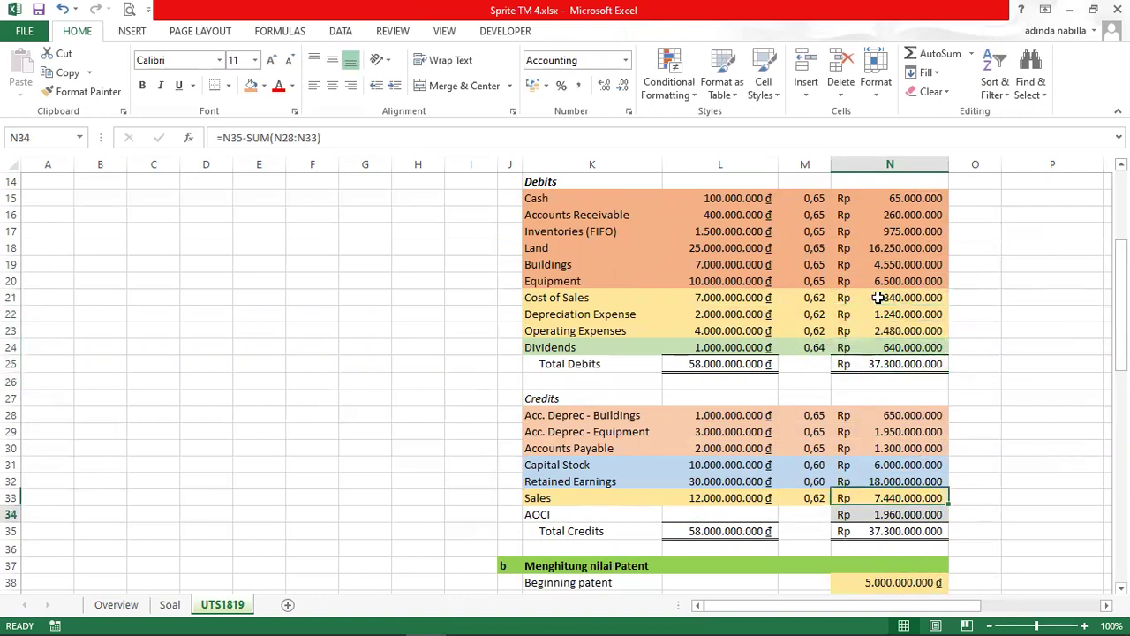
Step: Check the income items, the net loss formula in N57 and the source of the patent amortization in N59
key("Up")
key("Up")
key("Up")
key("Up")
key("Up")
key("Up")
key("Up")
key("Up")
key("Up")
key("Up")
key("Up")
key("Up")
key("Up")
key("Up")
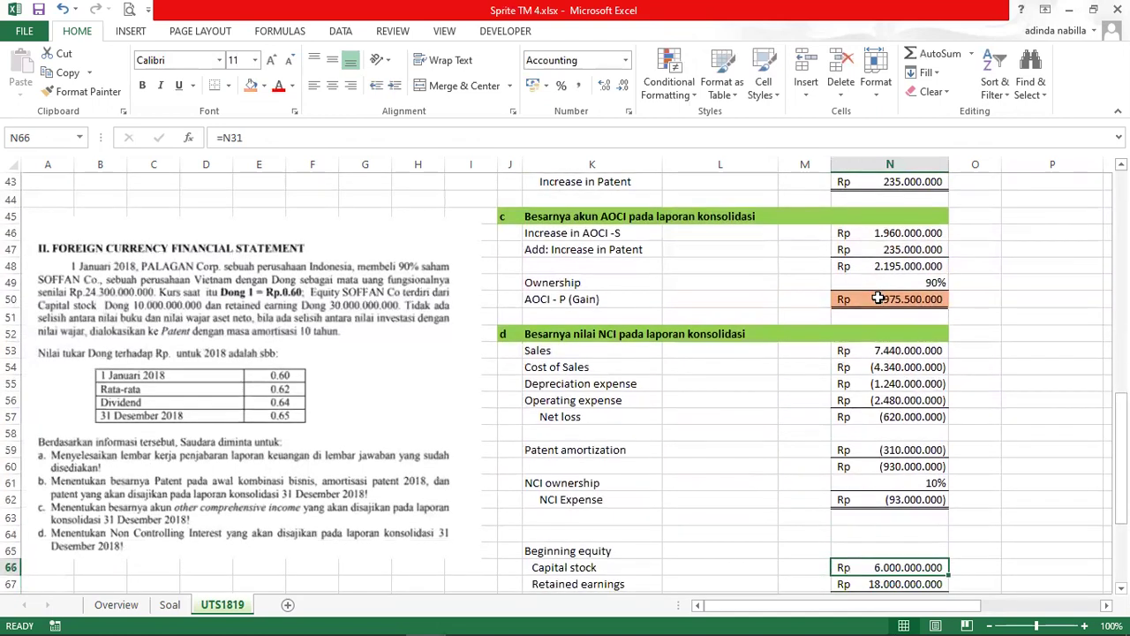
key("Down")
key("Down")
key("Down")
key("Down")
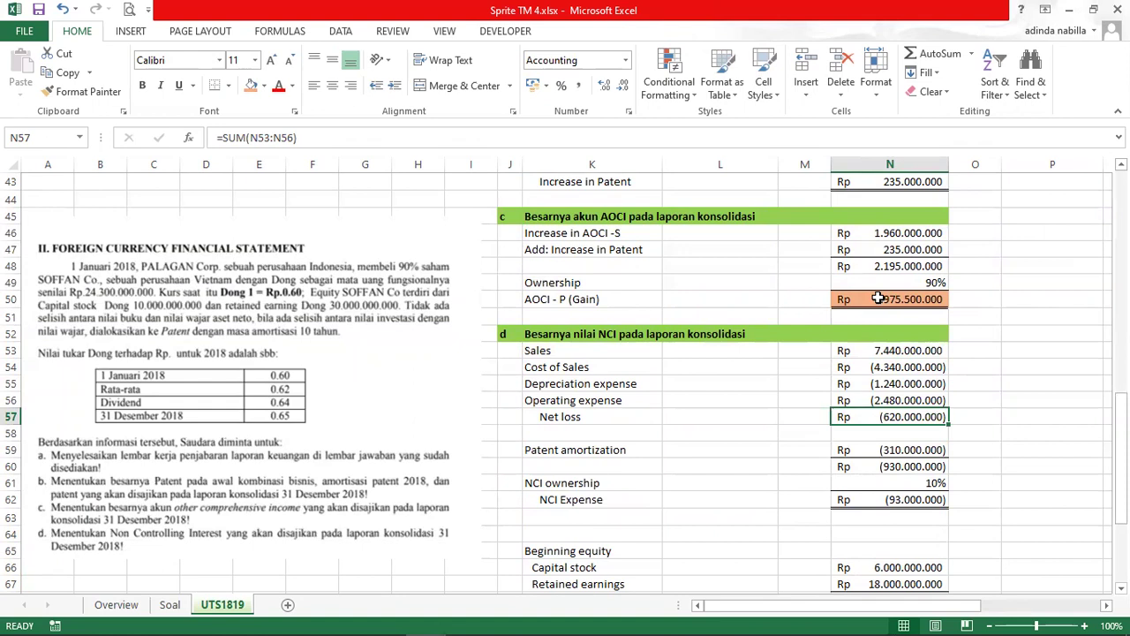
key("Down")
key("Down")
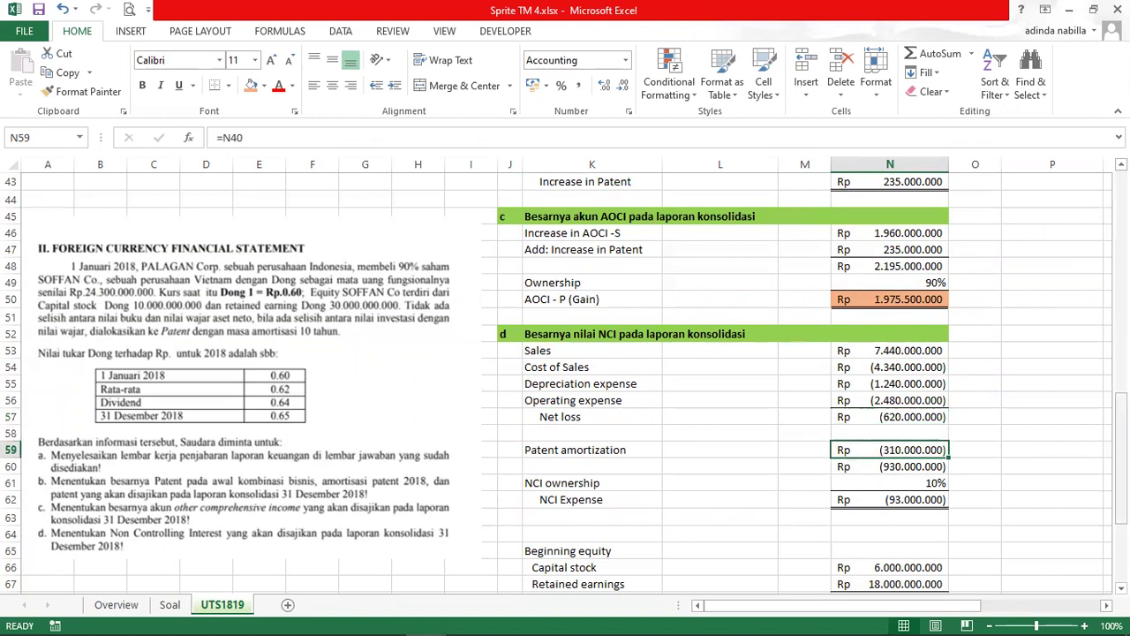
scroll(1120, 397, "up", 2)
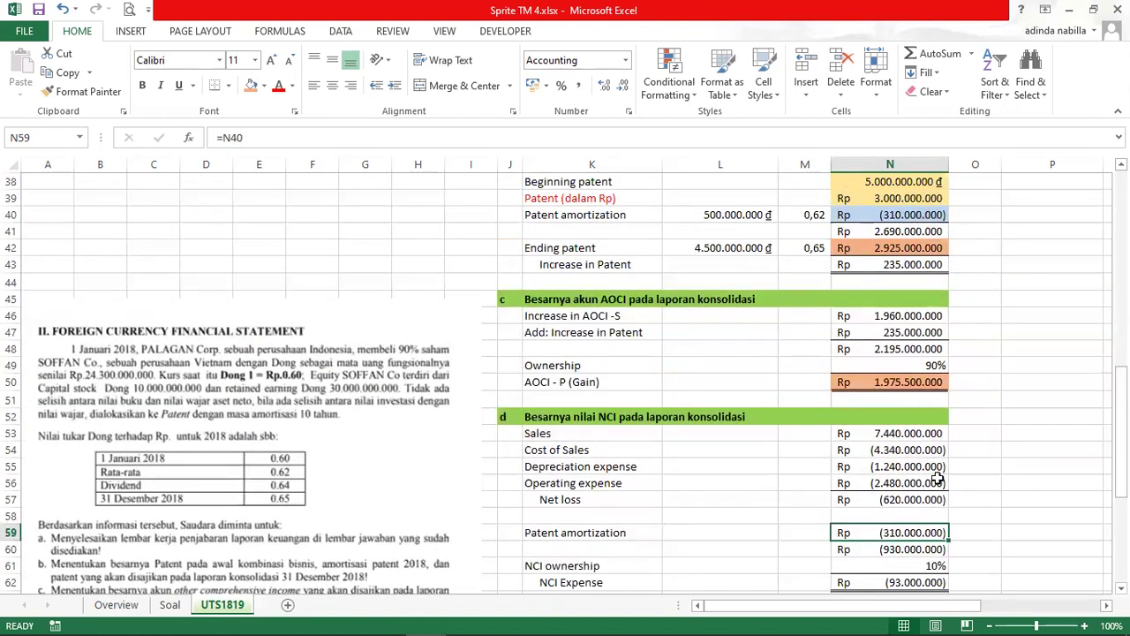
Step: Fill the loss after patent amortization in N60 with light orange and the NCI Expense in N62 with light blue
key("Down")
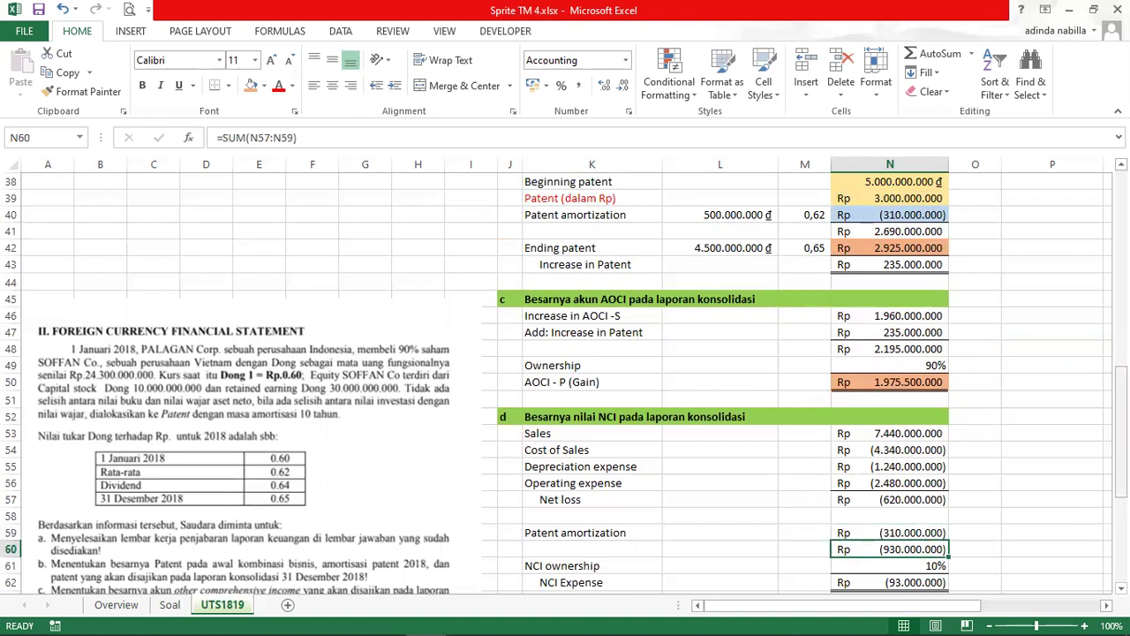
scroll(201, 189, "down", 2)
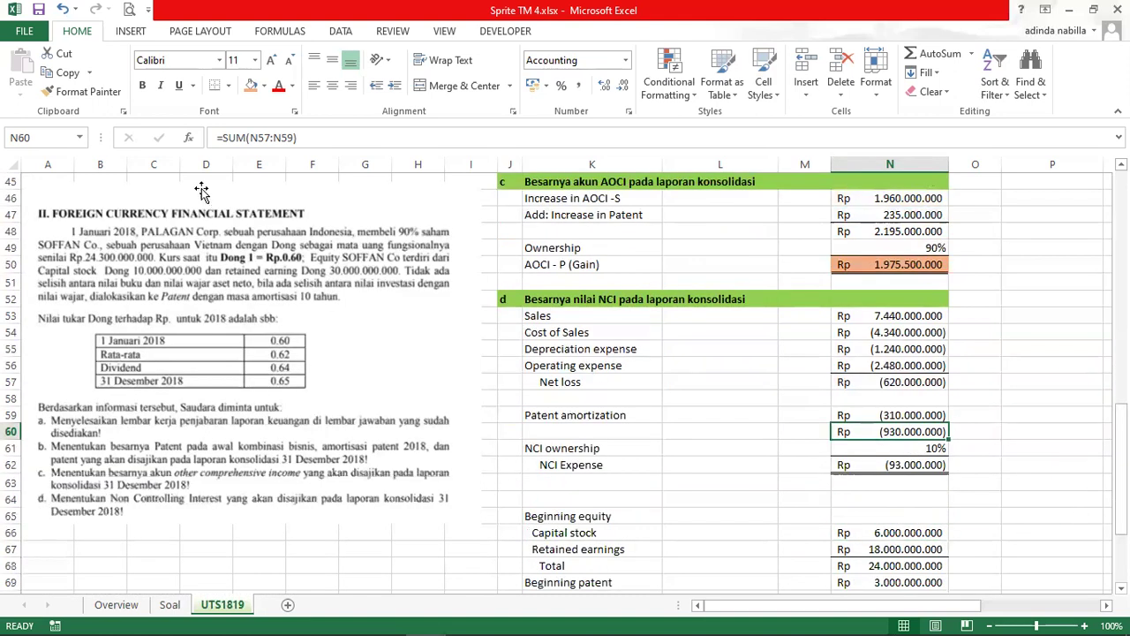
left_click(251, 86)
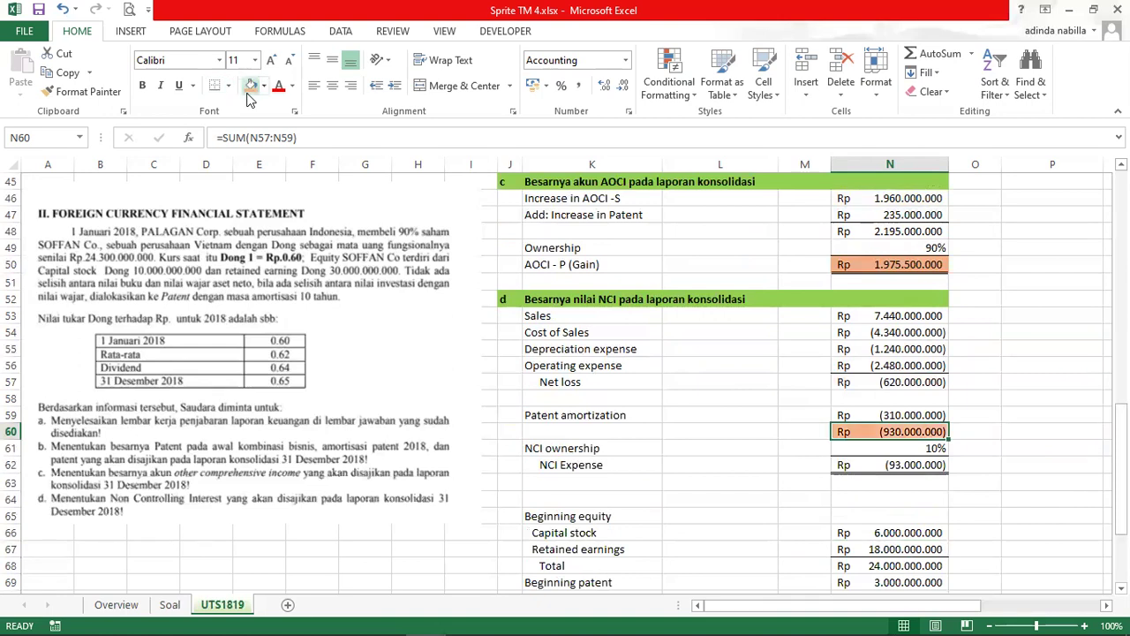
key("Down")
key("Down")
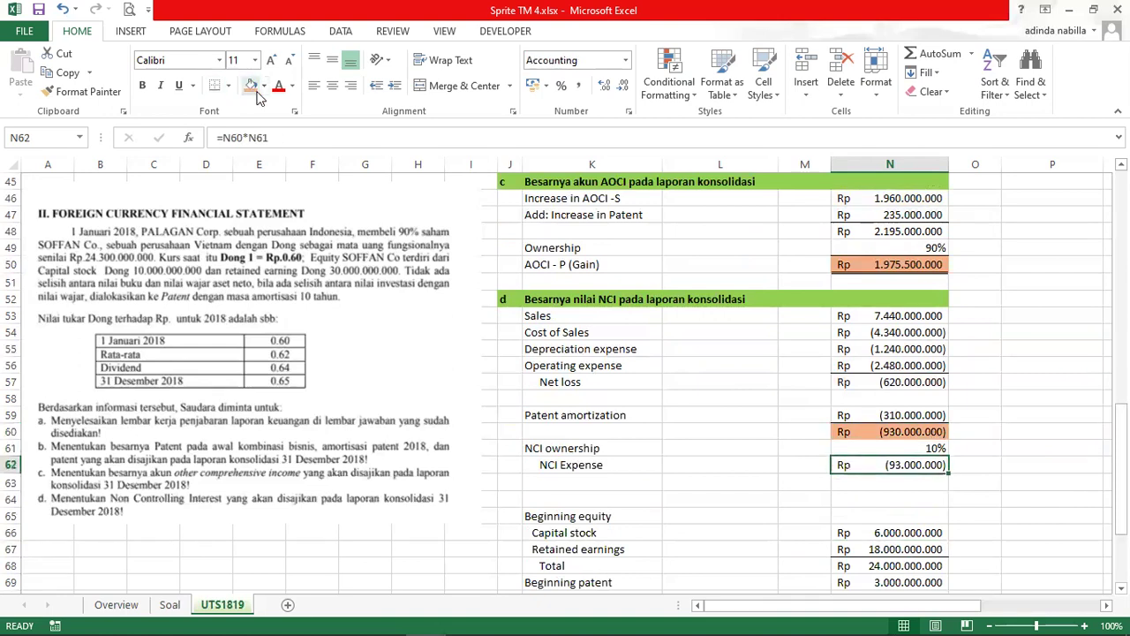
left_click(263, 87)
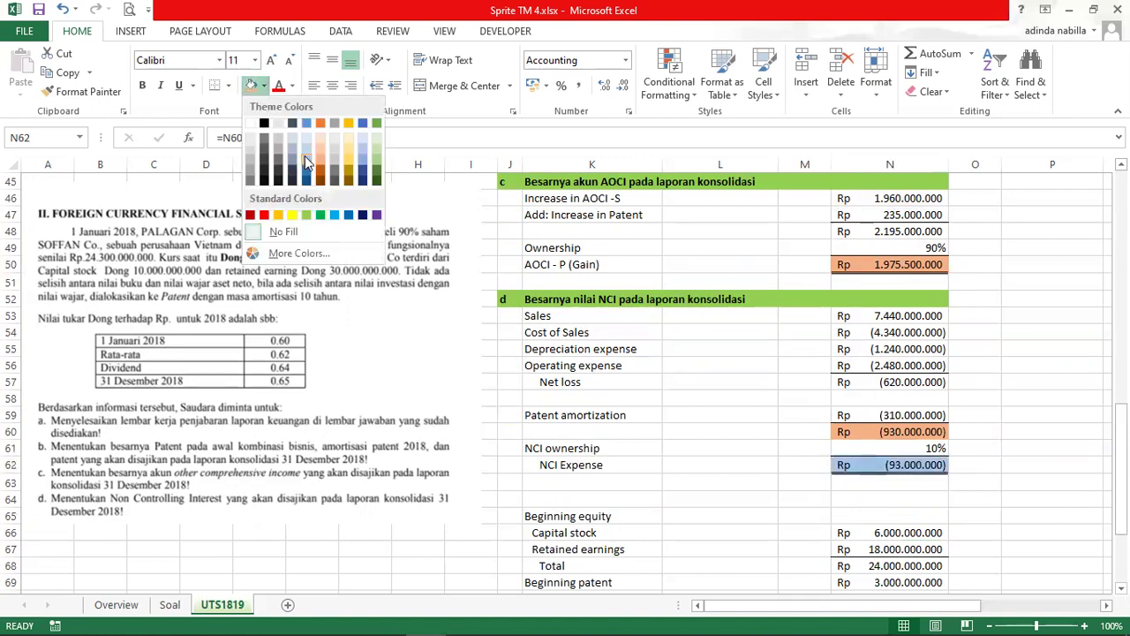
left_click(305, 156)
left_click(1062, 527)
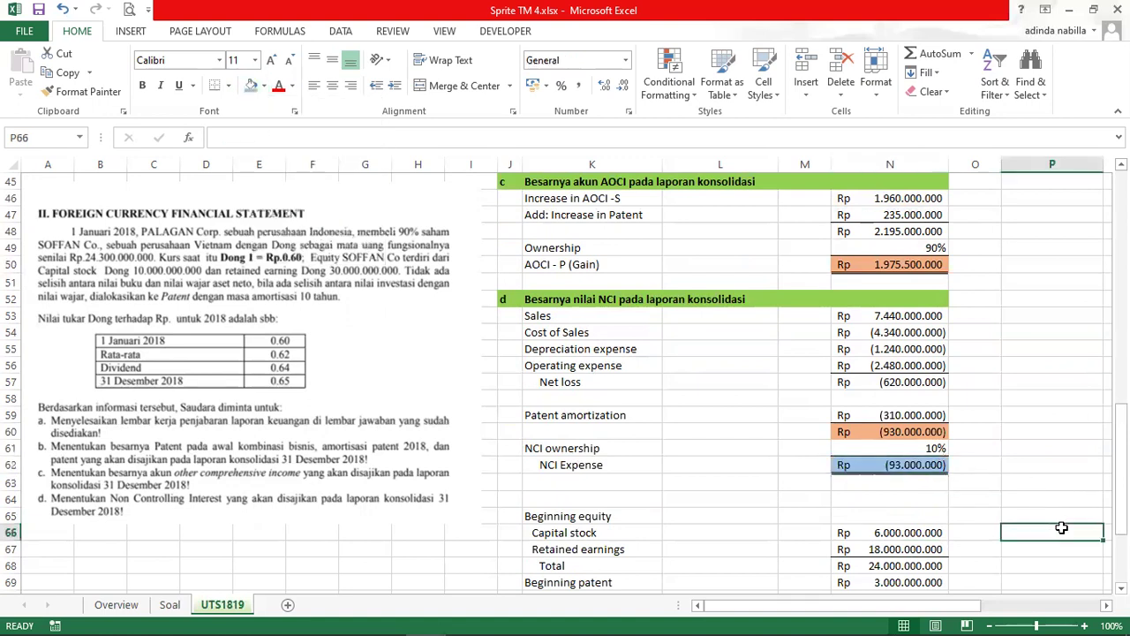
Step: Examine the NCI equity calculation from beginning Capital stock in N66 through the 10% ownership share in N74
key("Left")
key("Left")
key("Down")
key("Down")
key("Down")
key("Down")
key("Down")
key("Down")
key("Down")
key("Down")
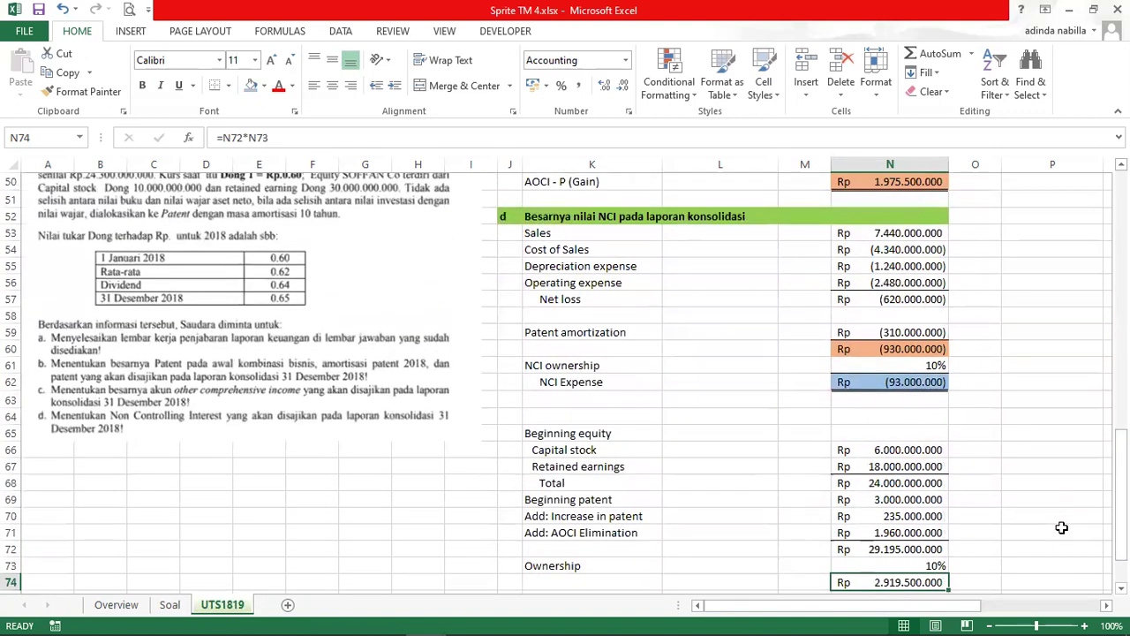
Step: Move the problem-text picture down beside the NCI expense and beginning equity calculations
left_click_drag(436, 336, 462, 472)
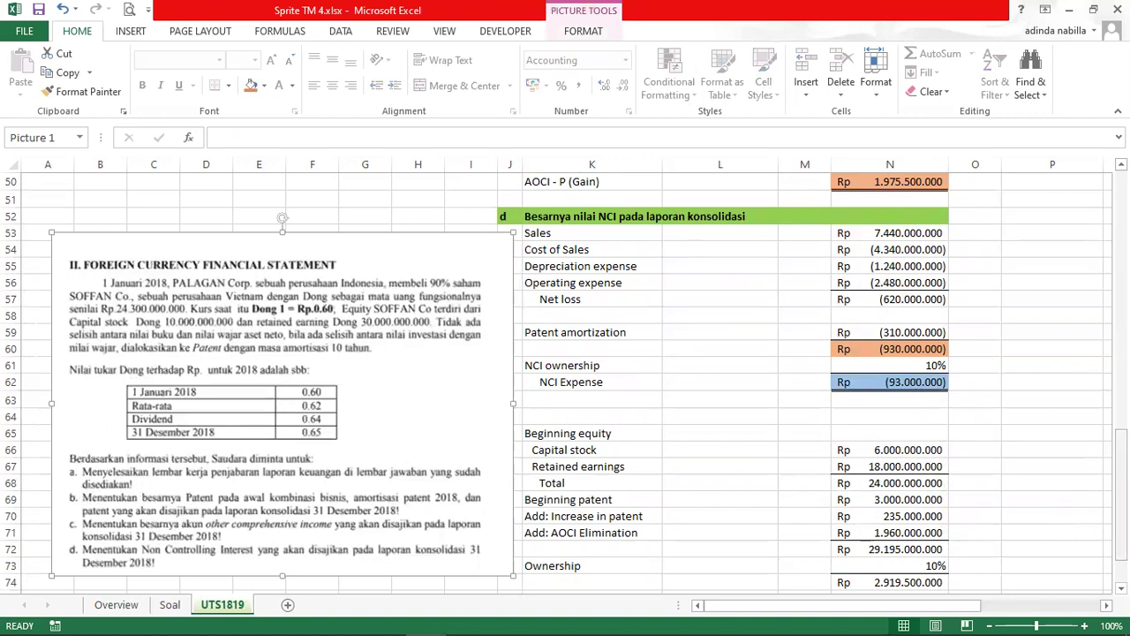
scroll(906, 494, "down", 2)
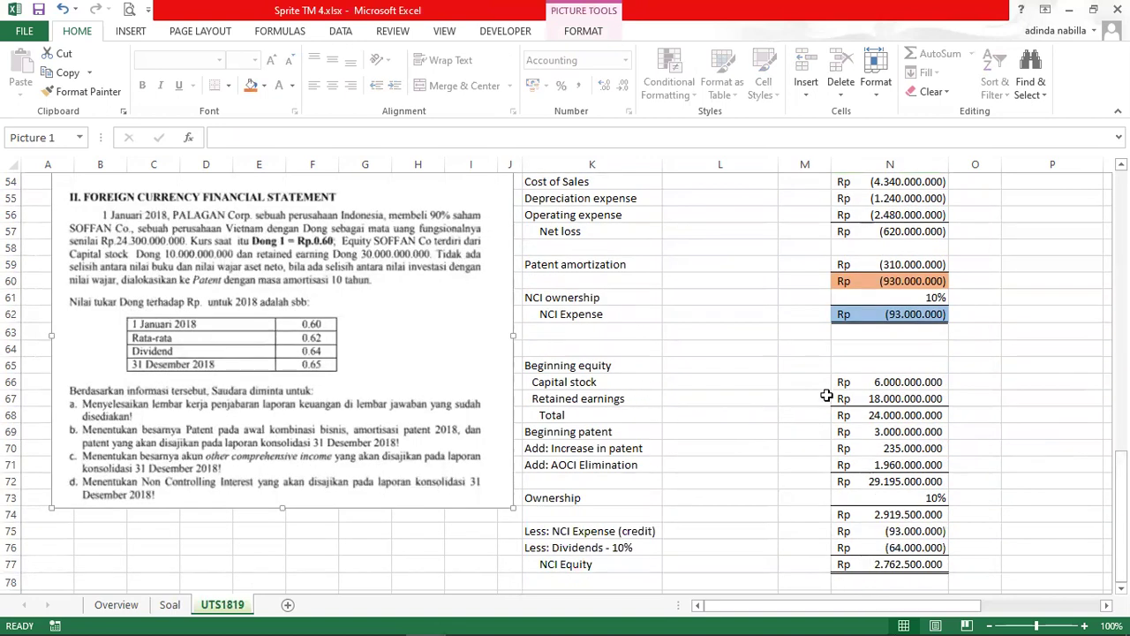
Step: Trace the beginning Capital stock in N66 to its source in the translated credits and check the Retained earnings and Total formulas in N67:N68
left_click(869, 383)
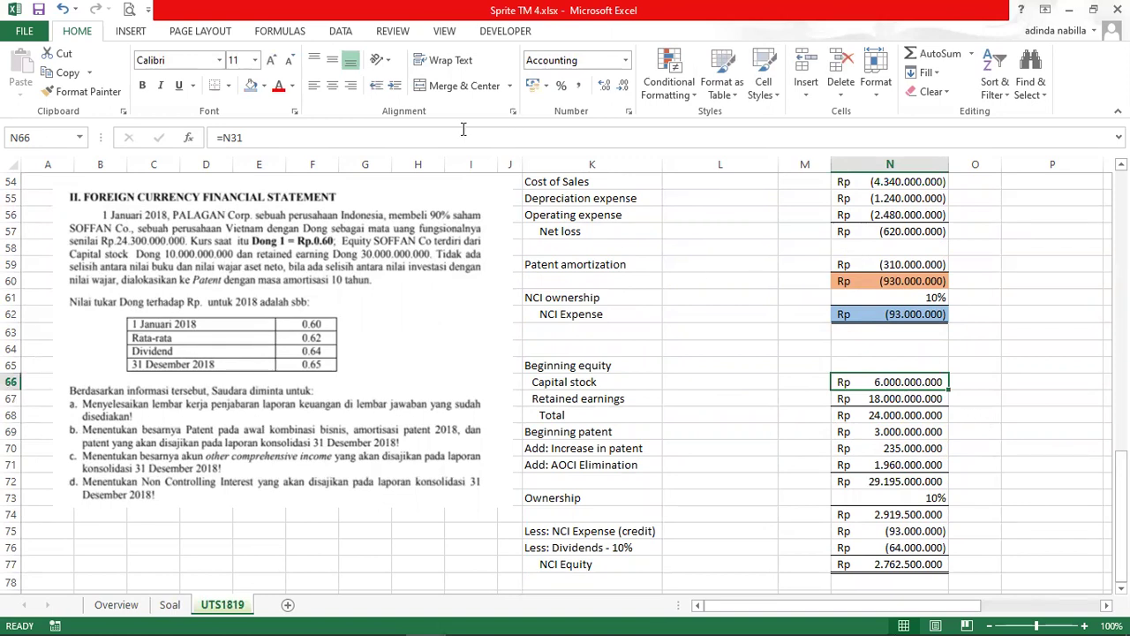
key("F2")
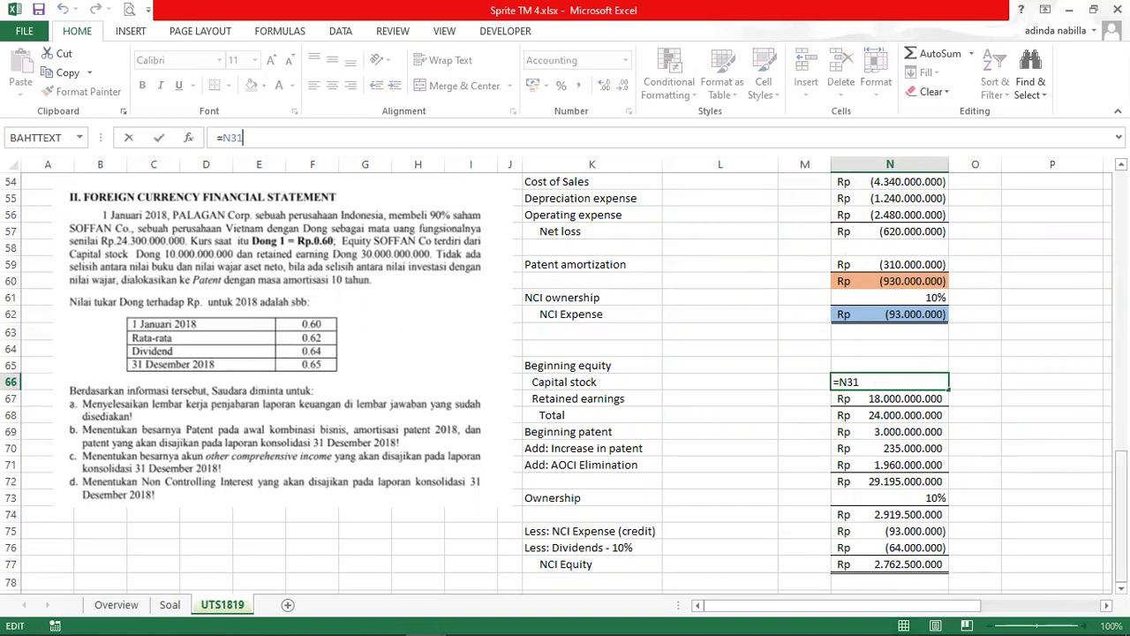
scroll(565, 380, "up", 8)
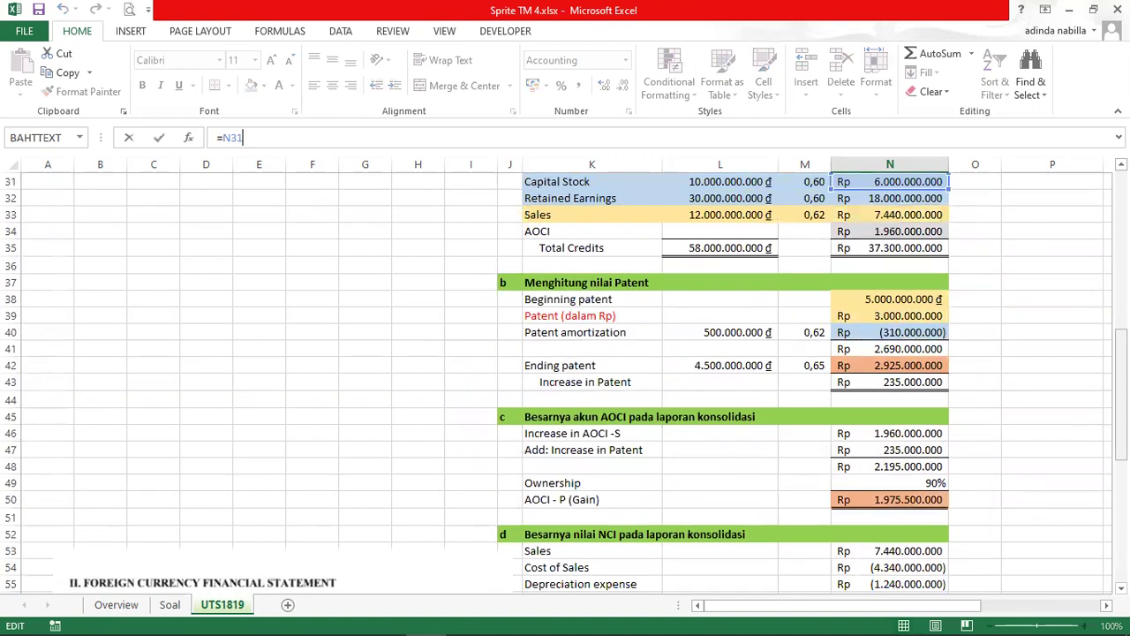
scroll(881, 247, "up", 1)
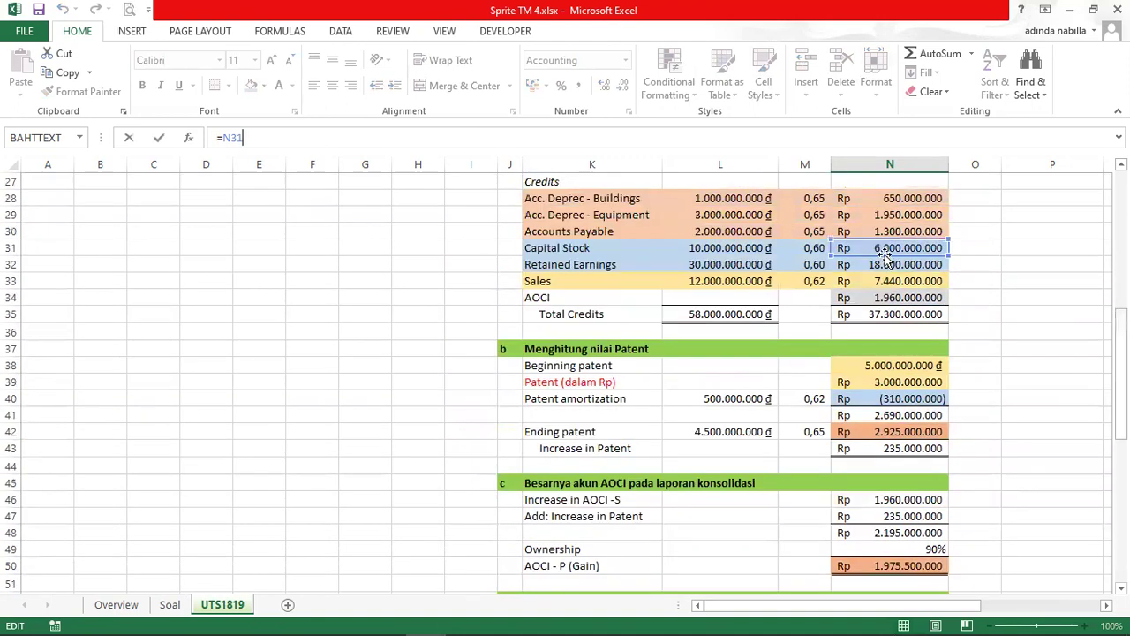
key("Return")
key("Return")
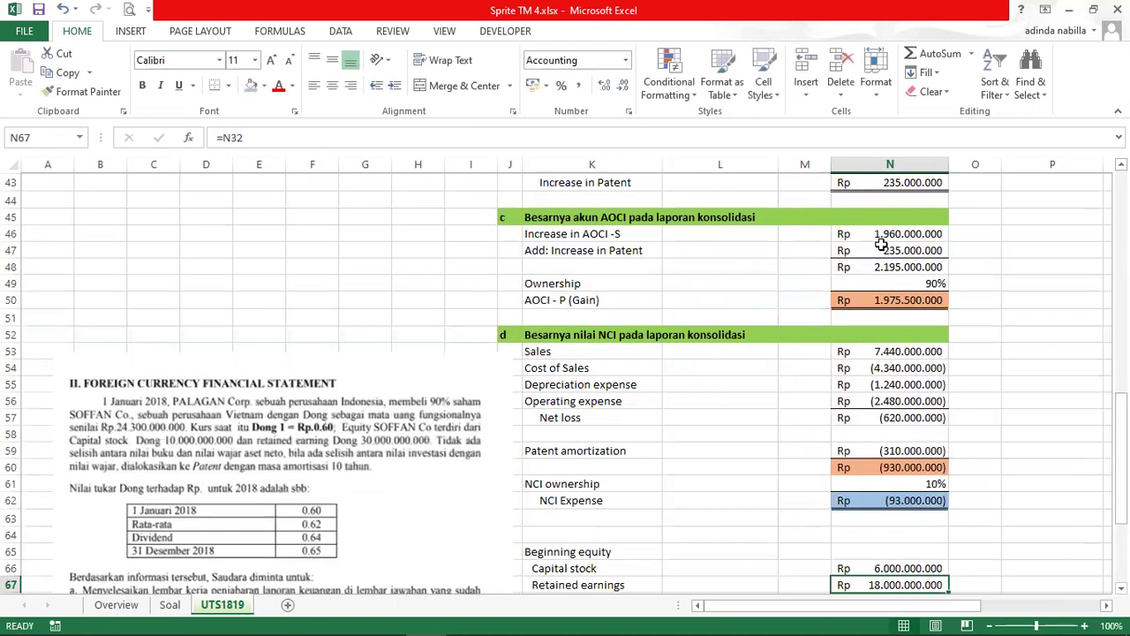
key("Down")
key("Down")
key("Down")
key("Down")
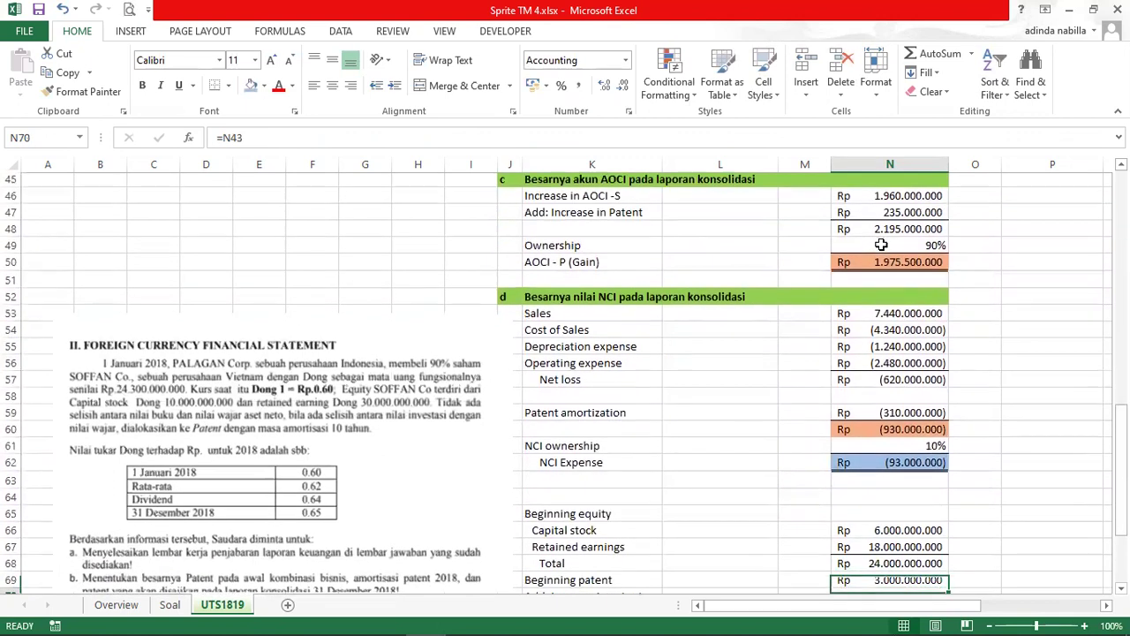
key("Up")
key("Up")
key("Up")
key("Up")
key("Up")
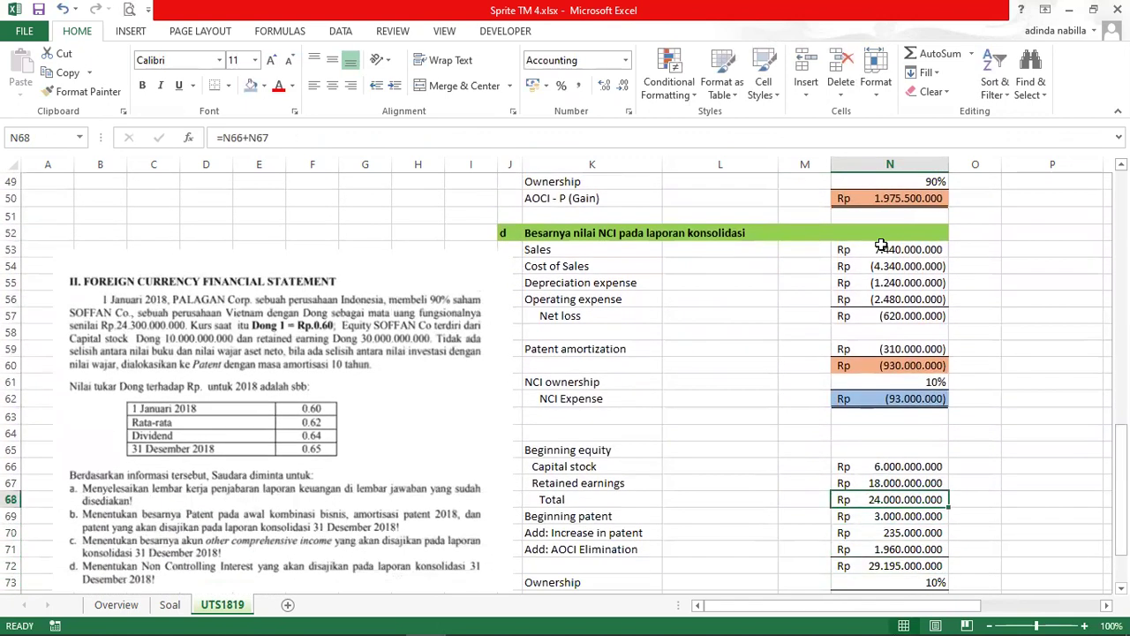
Step: Trace the beginning patent in N69, the increase in patent in N70 and the AOCI elimination in N71 to their source amounts
key("Down")
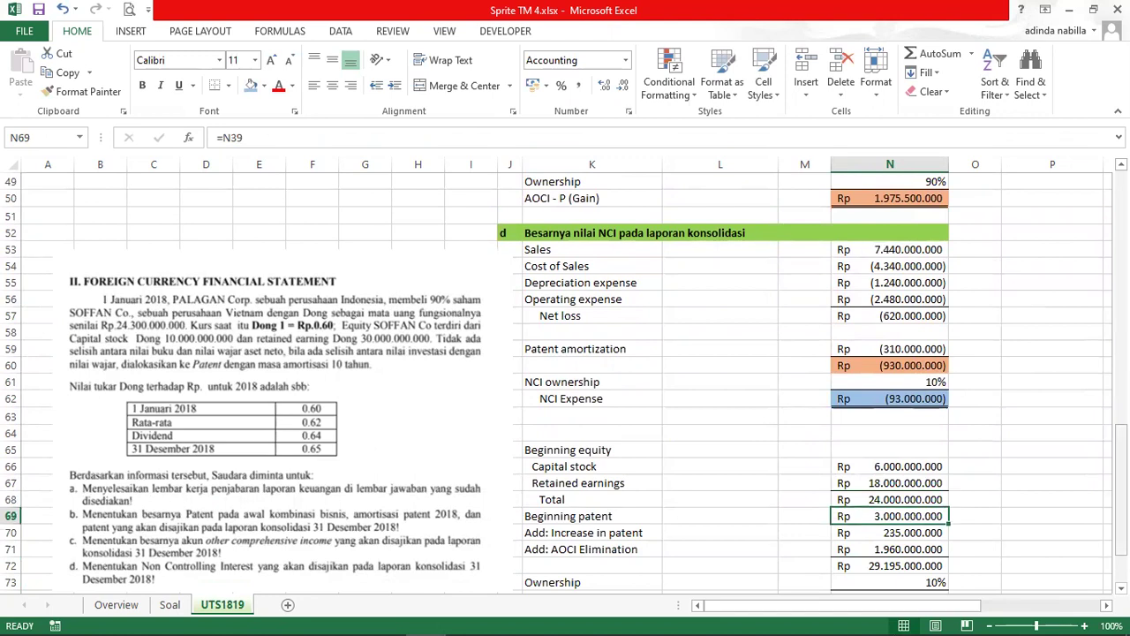
scroll(879, 247, "up", 5)
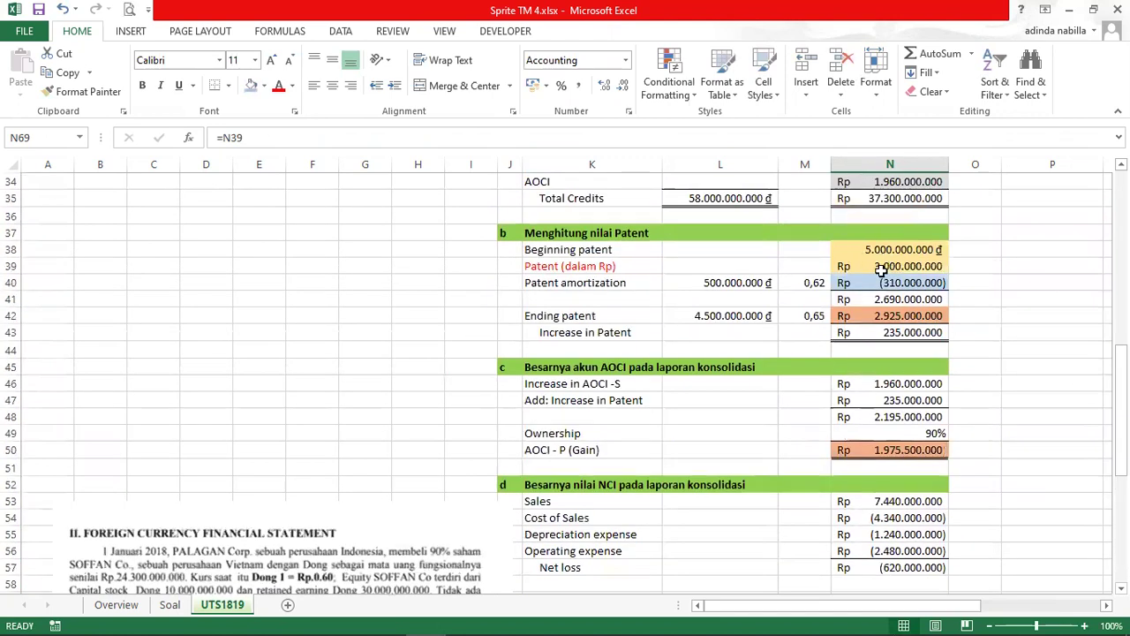
left_click_drag(1122, 393, 1121, 446)
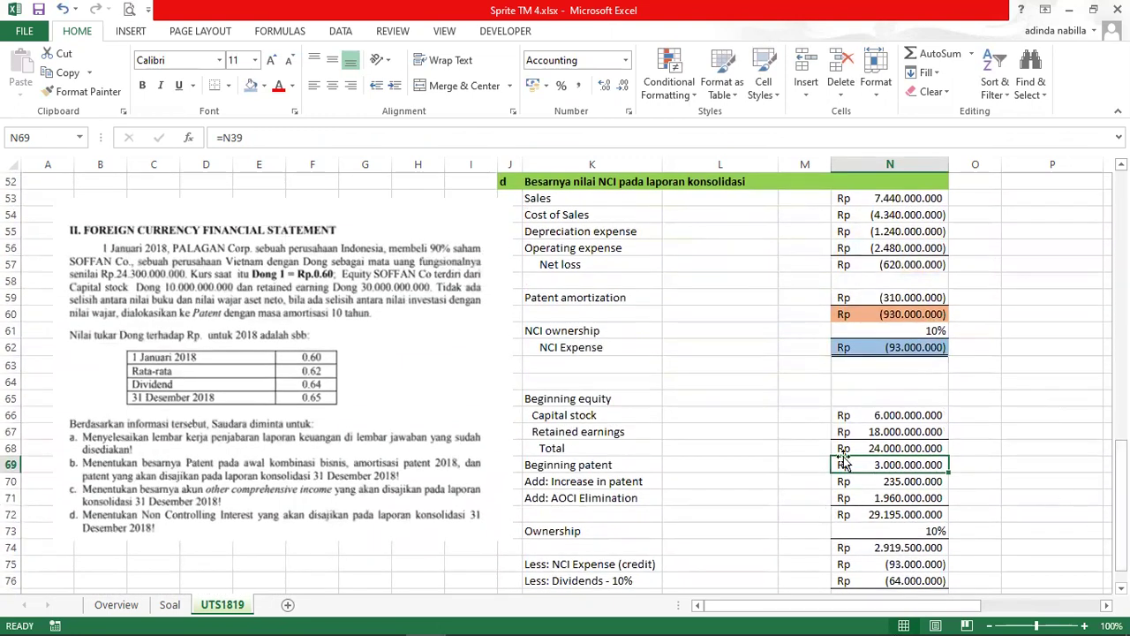
left_click(901, 479)
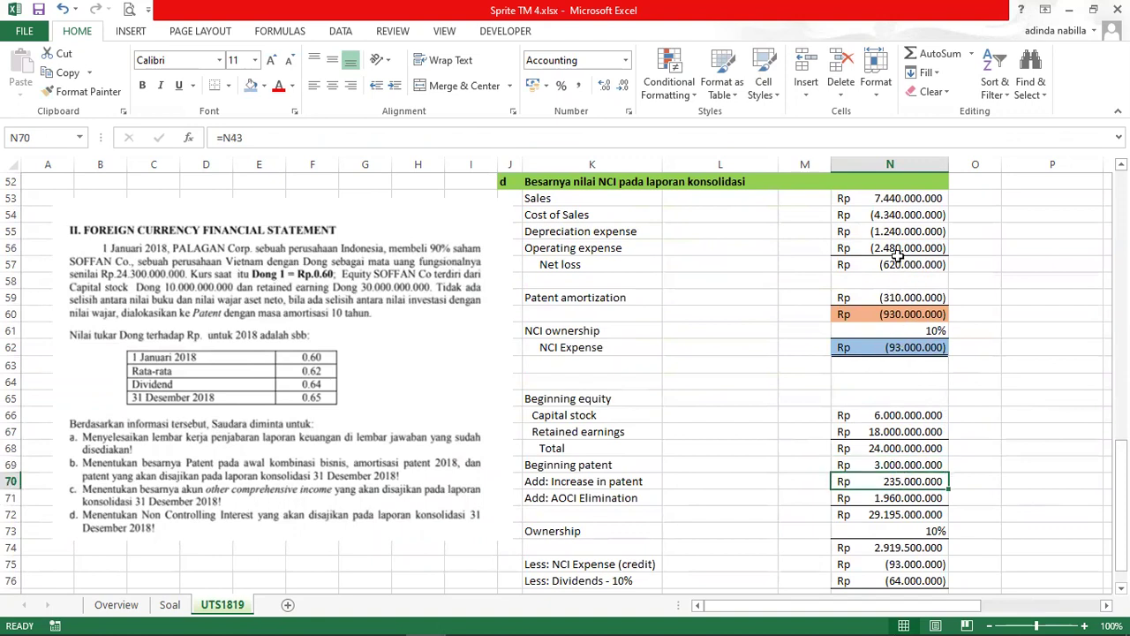
left_click_drag(1122, 477, 1121, 424)
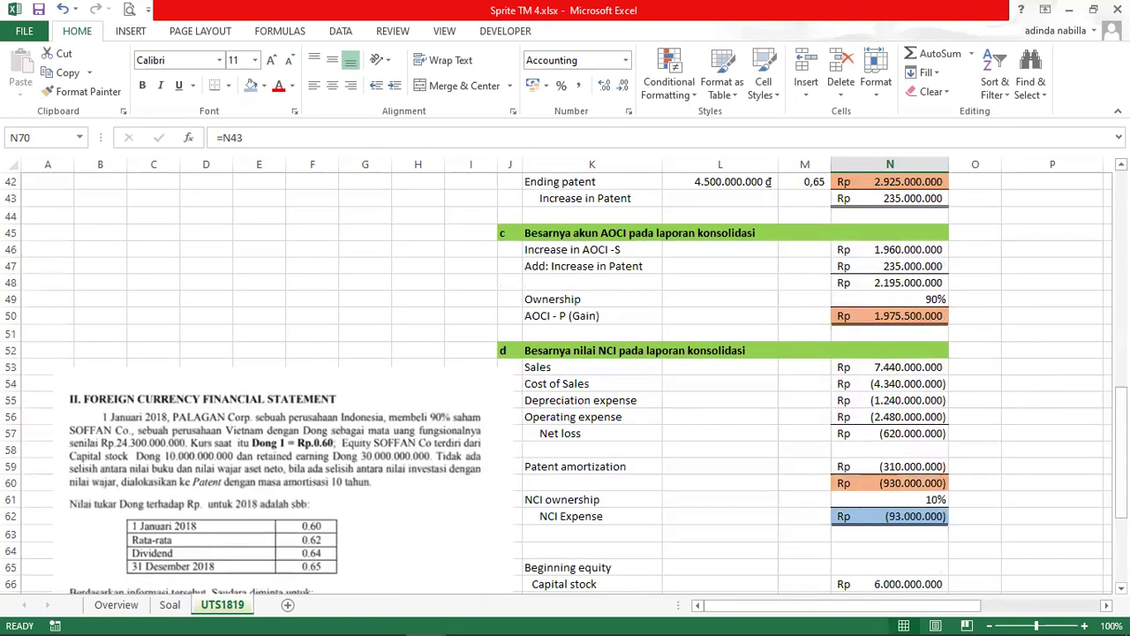
scroll(565, 380, "down", 3)
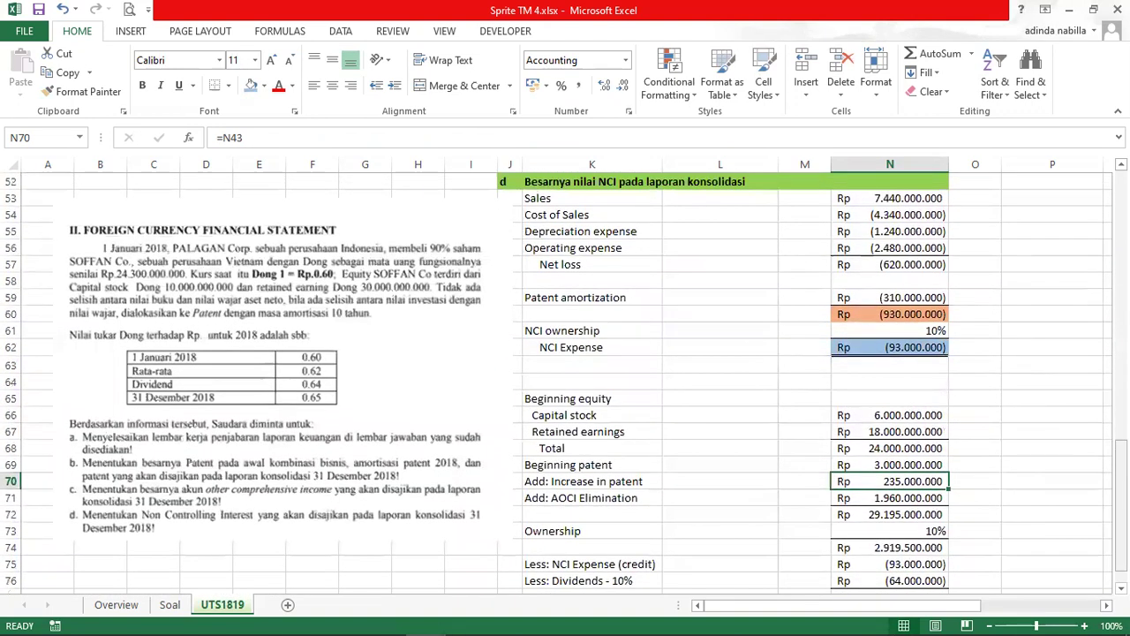
left_click(890, 498)
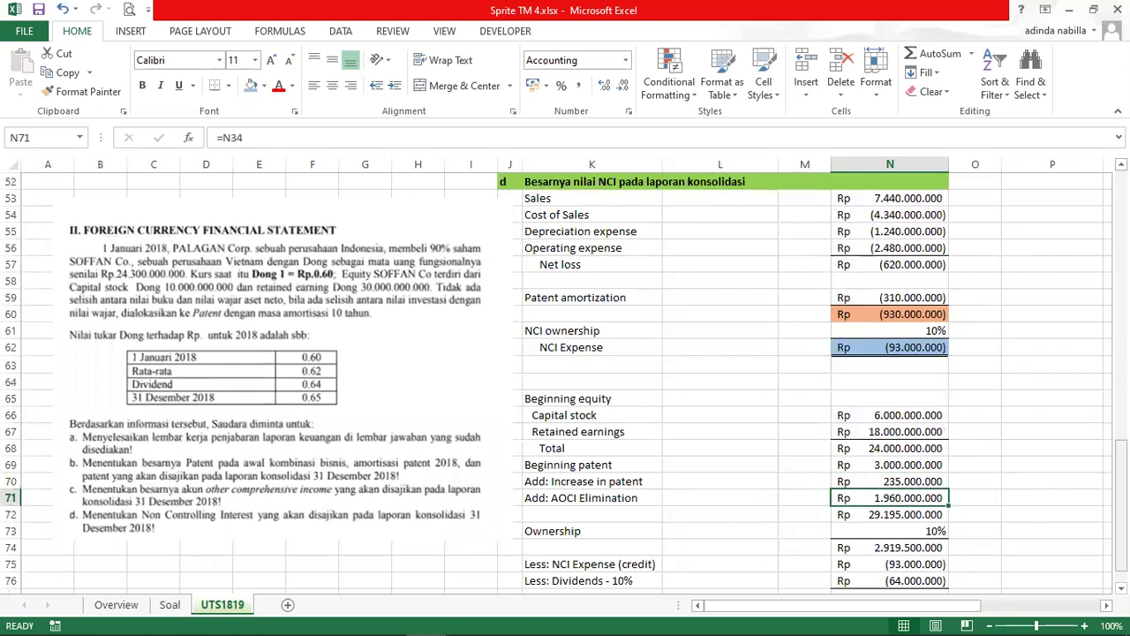
scroll(896, 459, "up", 10)
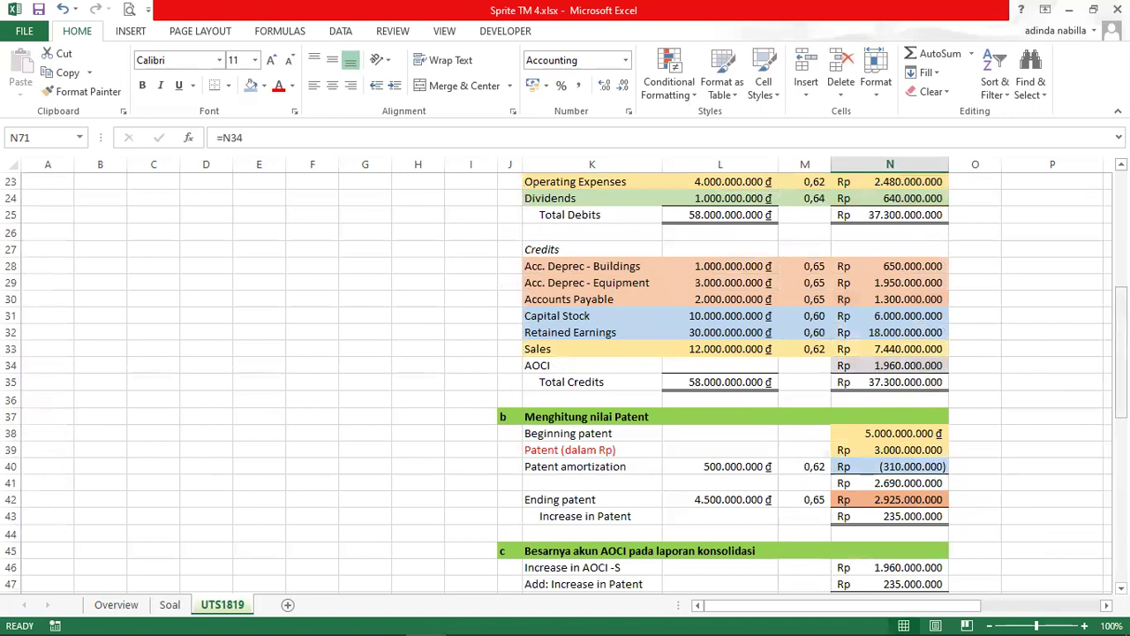
left_click_drag(1120, 353, 1120, 440)
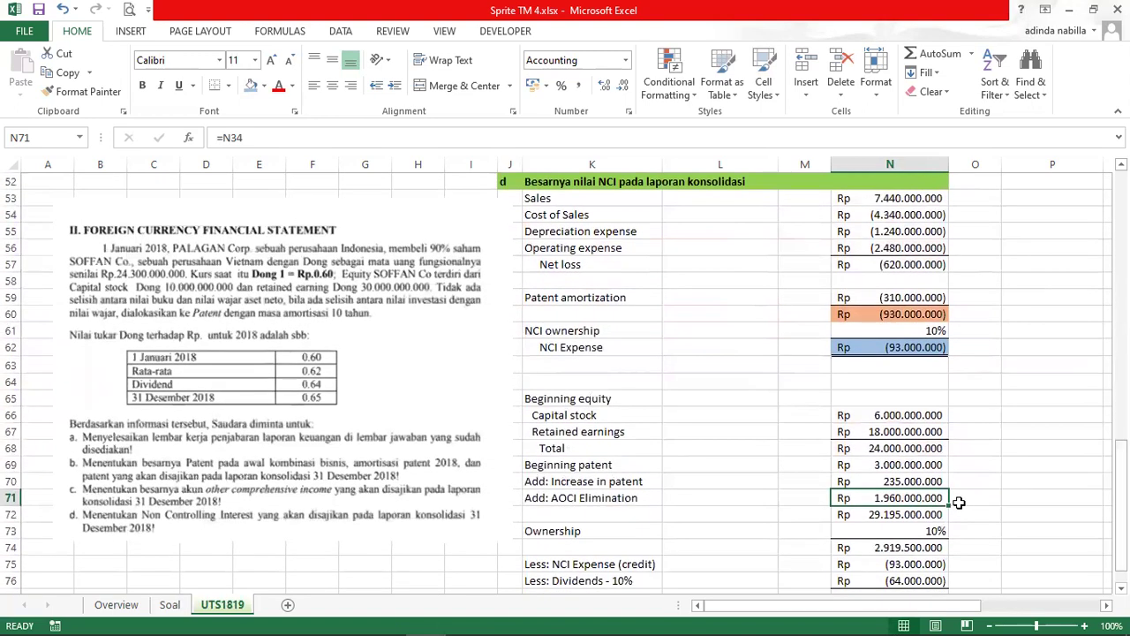
Step: Fill the adjusted equity total in N72 with light blue and the 10% ownership share in N74 with light gold
left_click(899, 518)
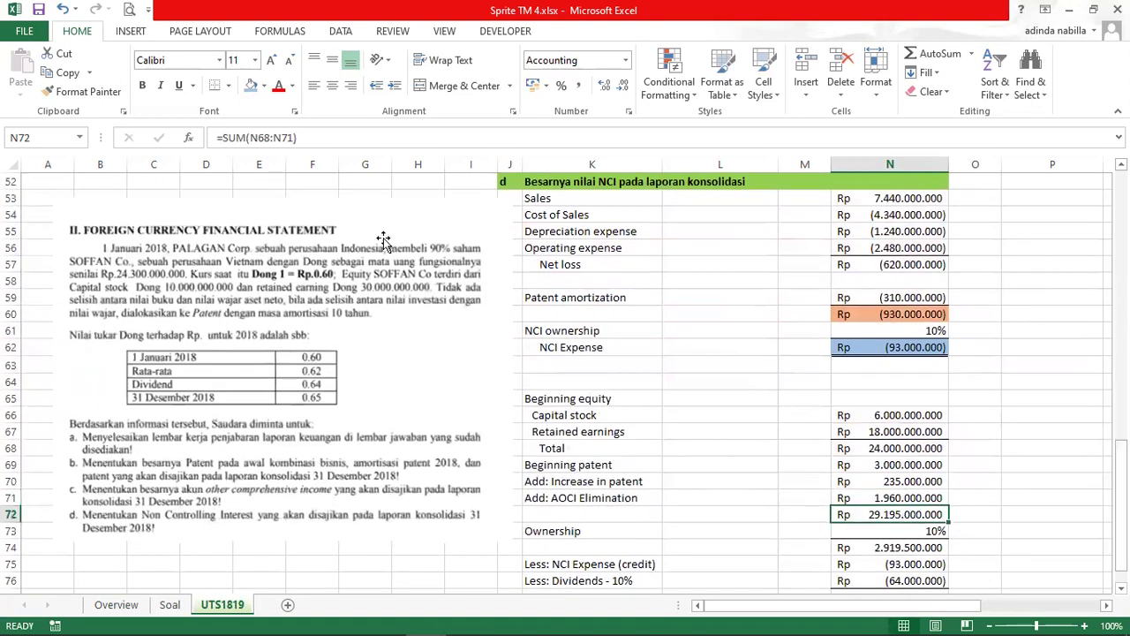
left_click(248, 91)
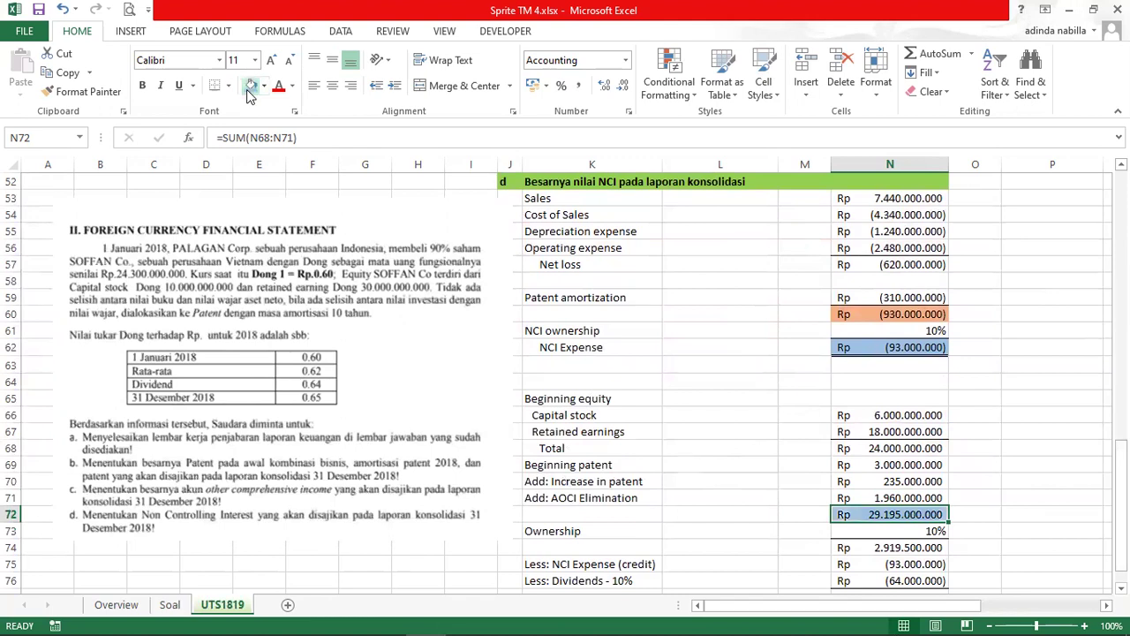
left_click(882, 532)
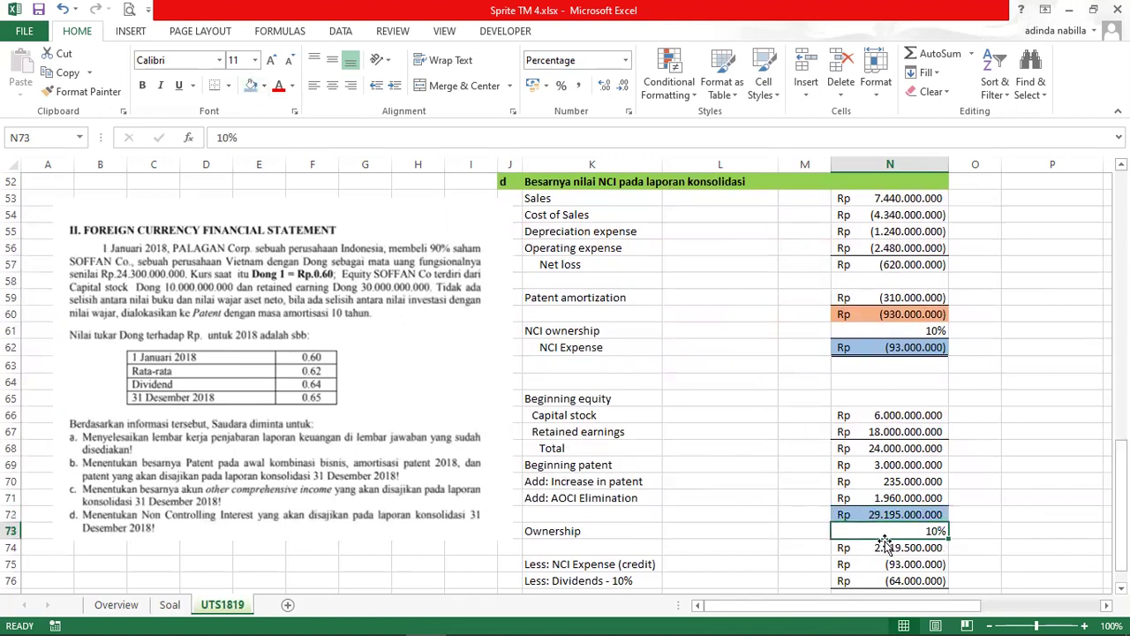
left_click(883, 546)
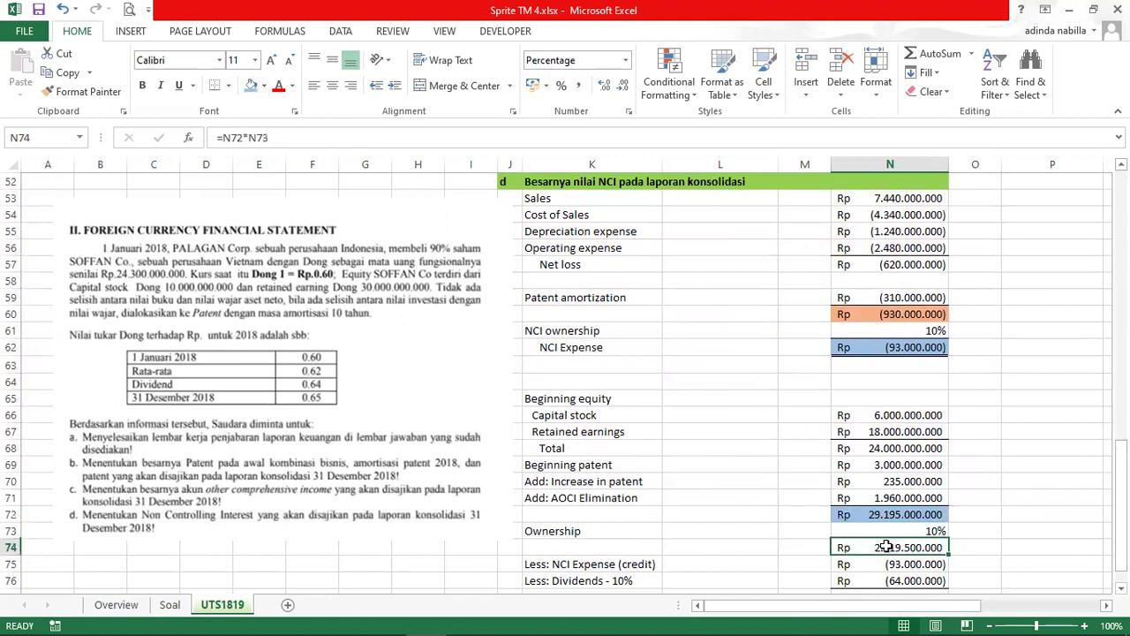
left_click(265, 87)
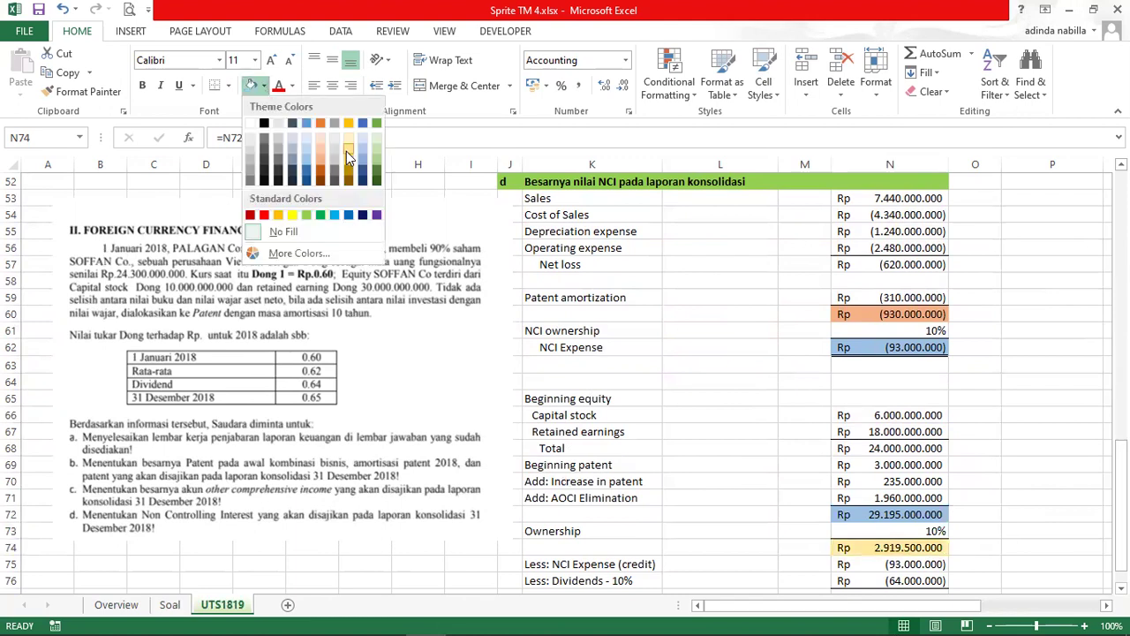
left_click(347, 152)
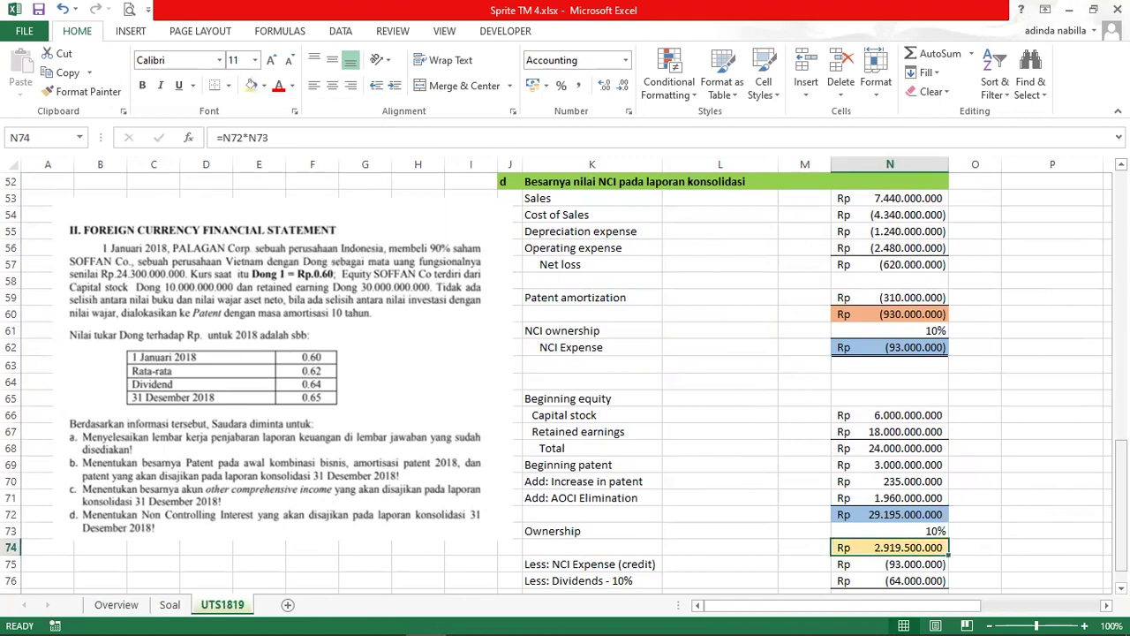
Step: Check the sources of the NCI Expense deduction in N75 and the 10% dividends deduction in N76
scroll(565, 379, "down", 1)
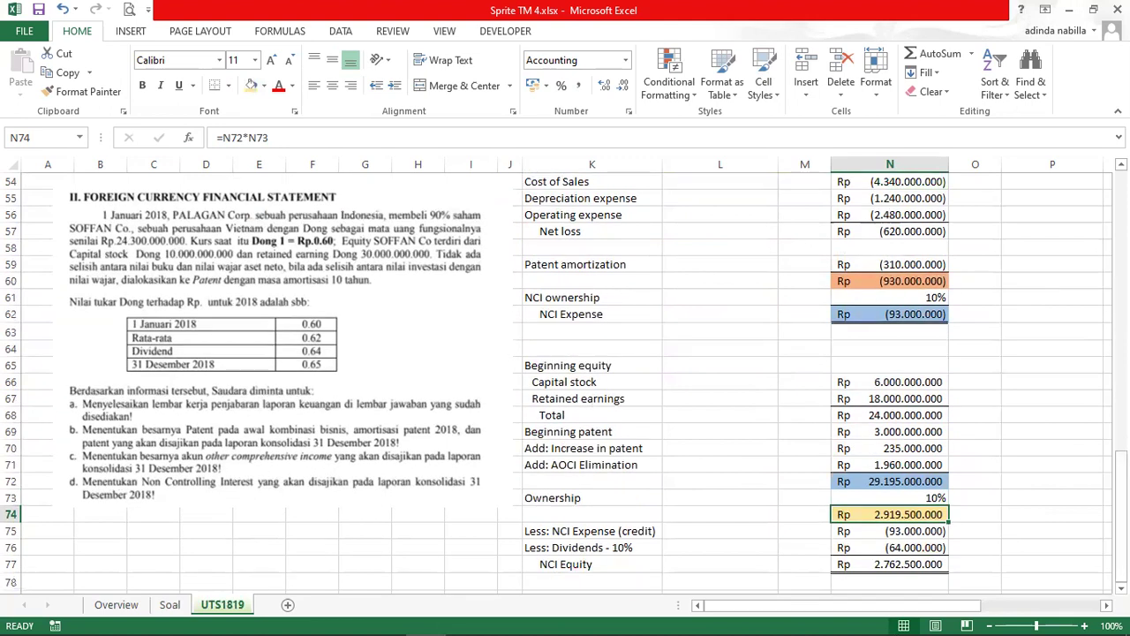
left_click(891, 531)
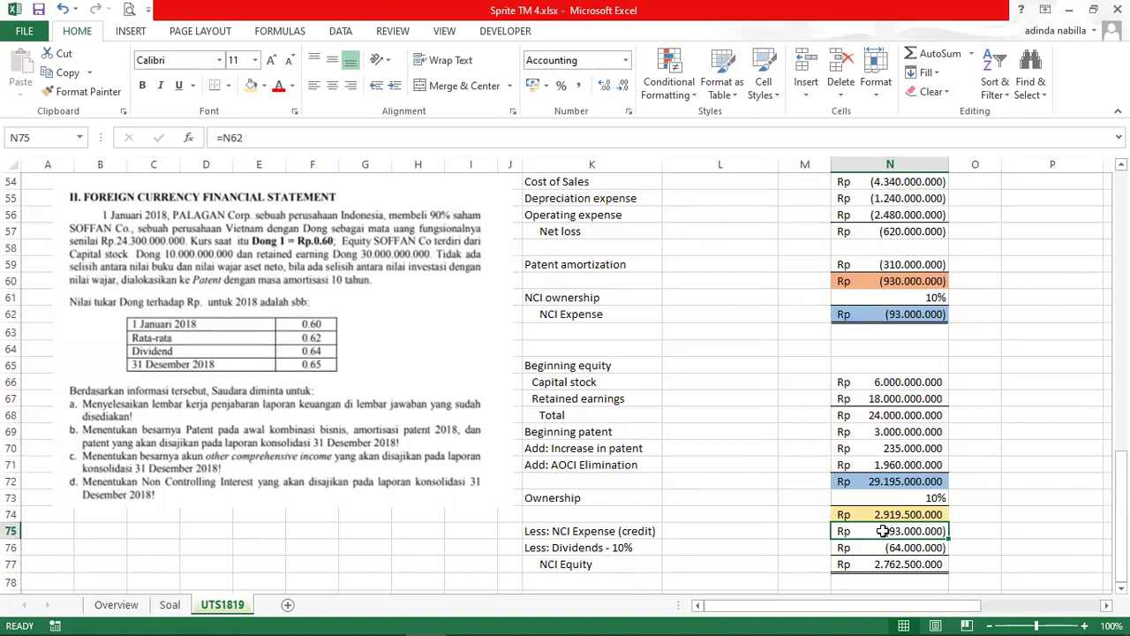
key("Down")
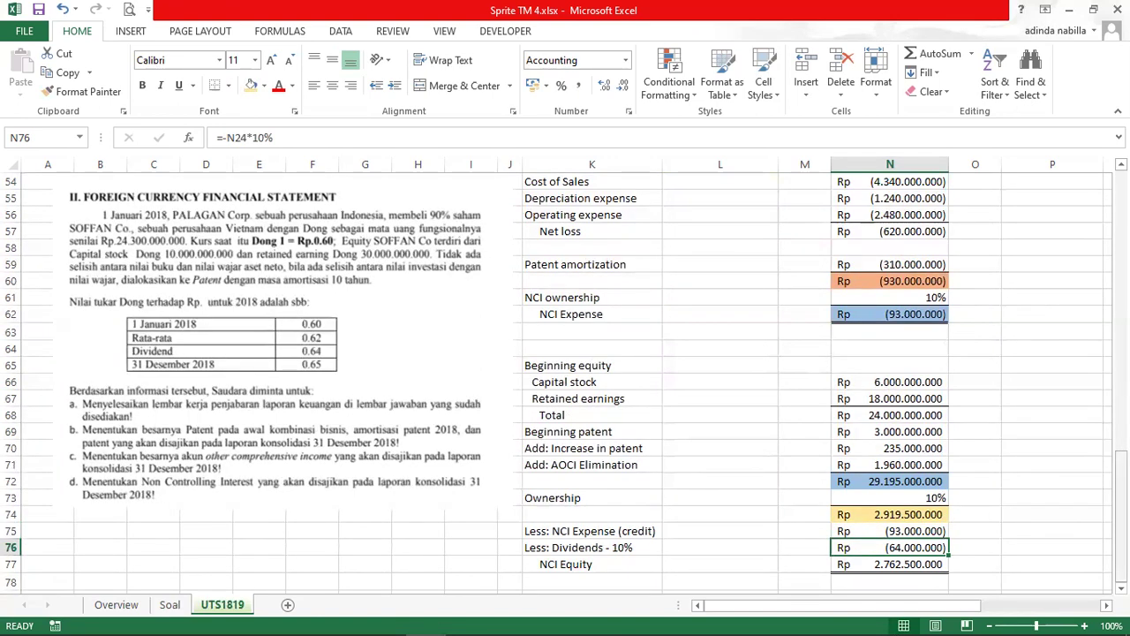
scroll(846, 220, "up", 11)
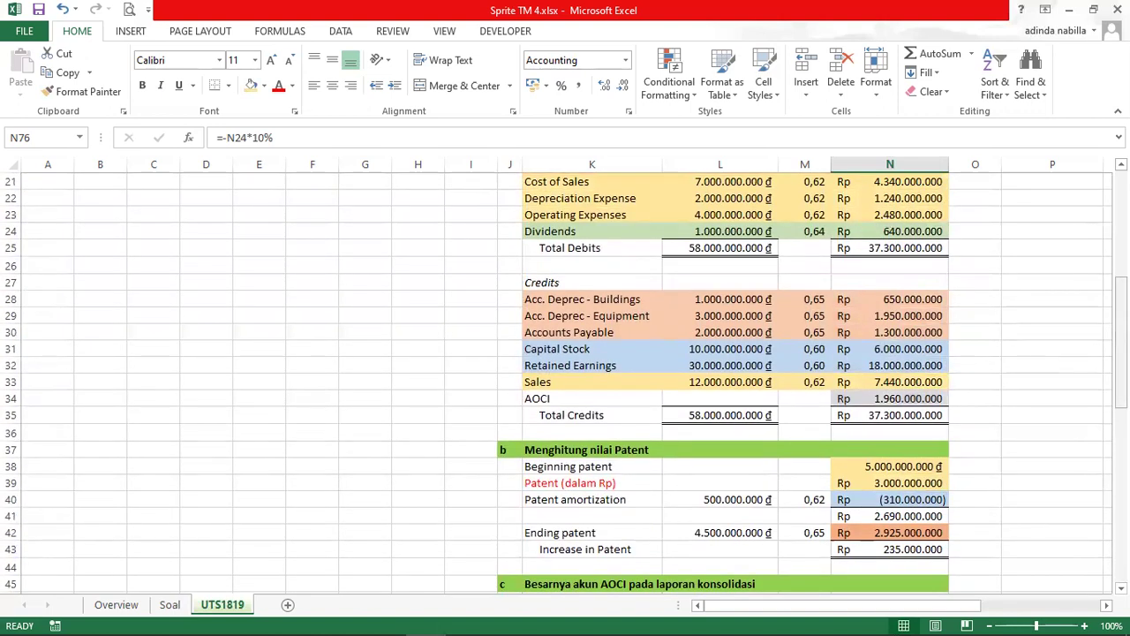
scroll(899, 583, "down", 11)
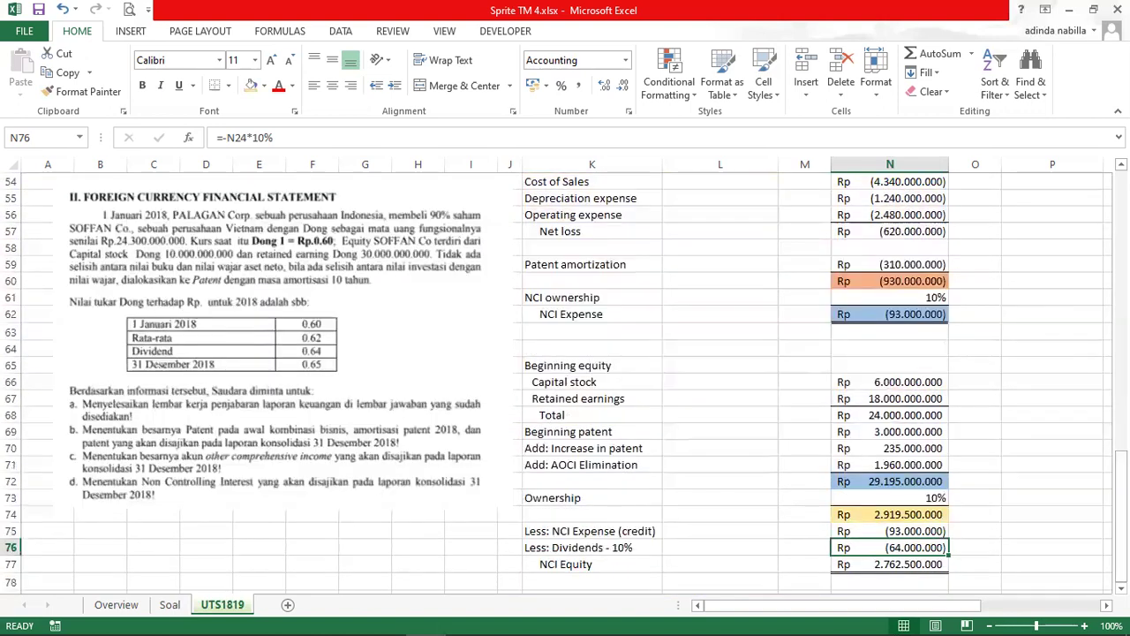
Step: Fill the NCI Equity amount in N77 with light gold
left_click(896, 563)
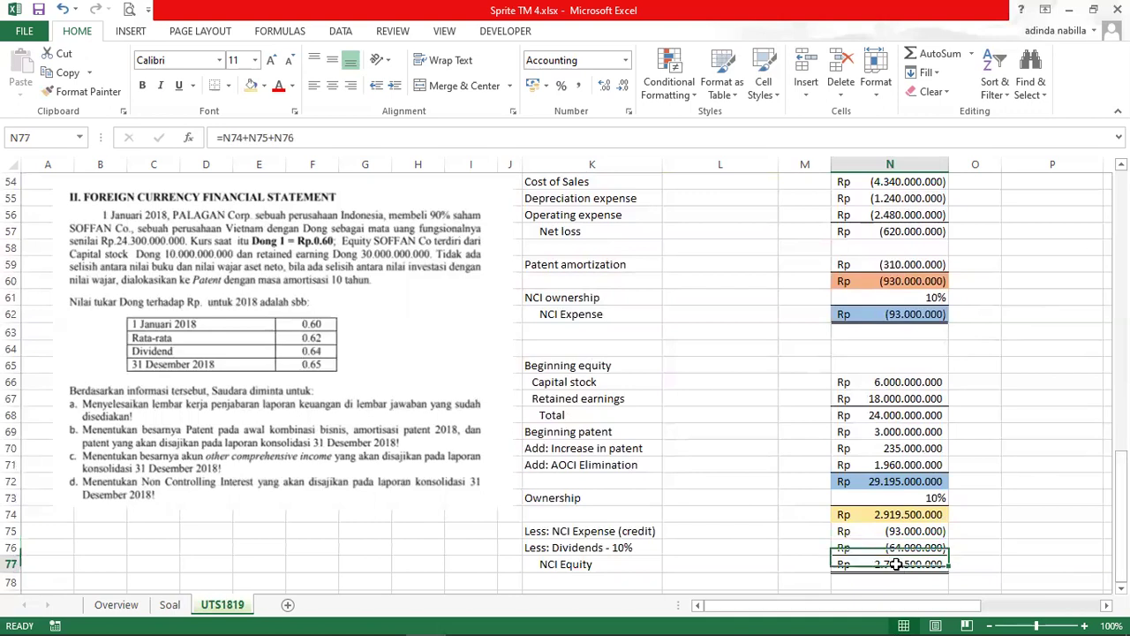
left_click(257, 89)
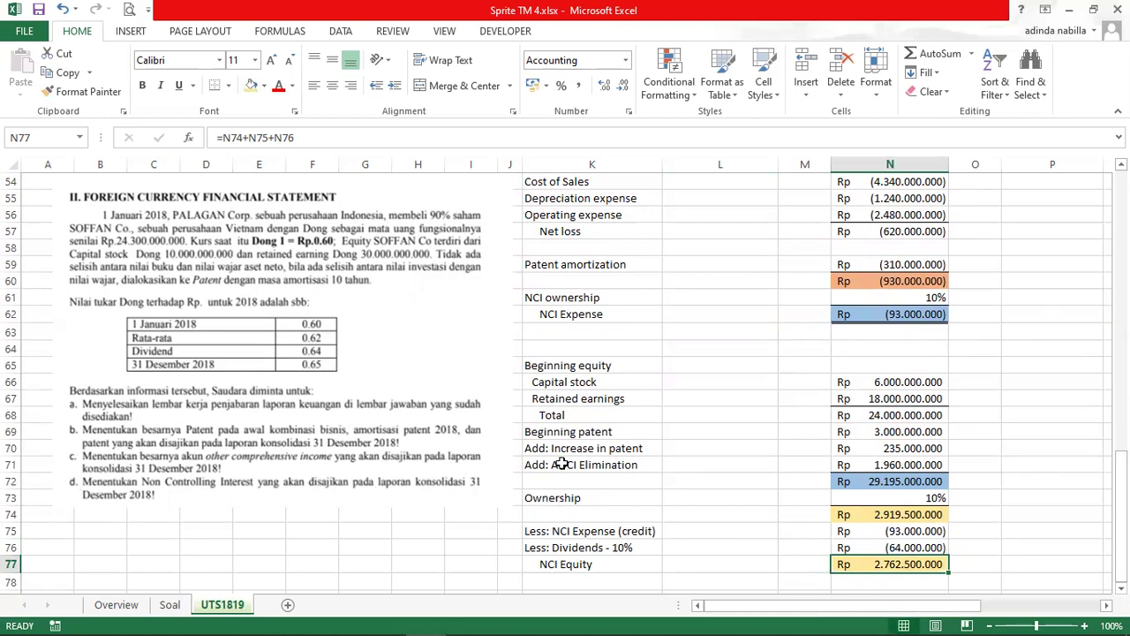
left_click(927, 575)
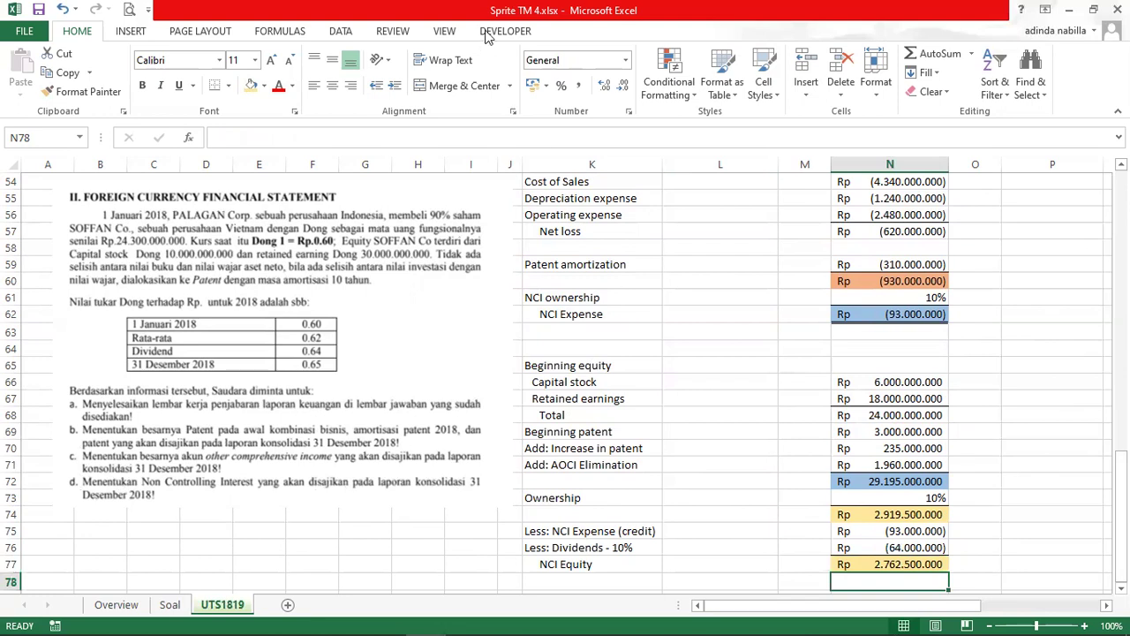